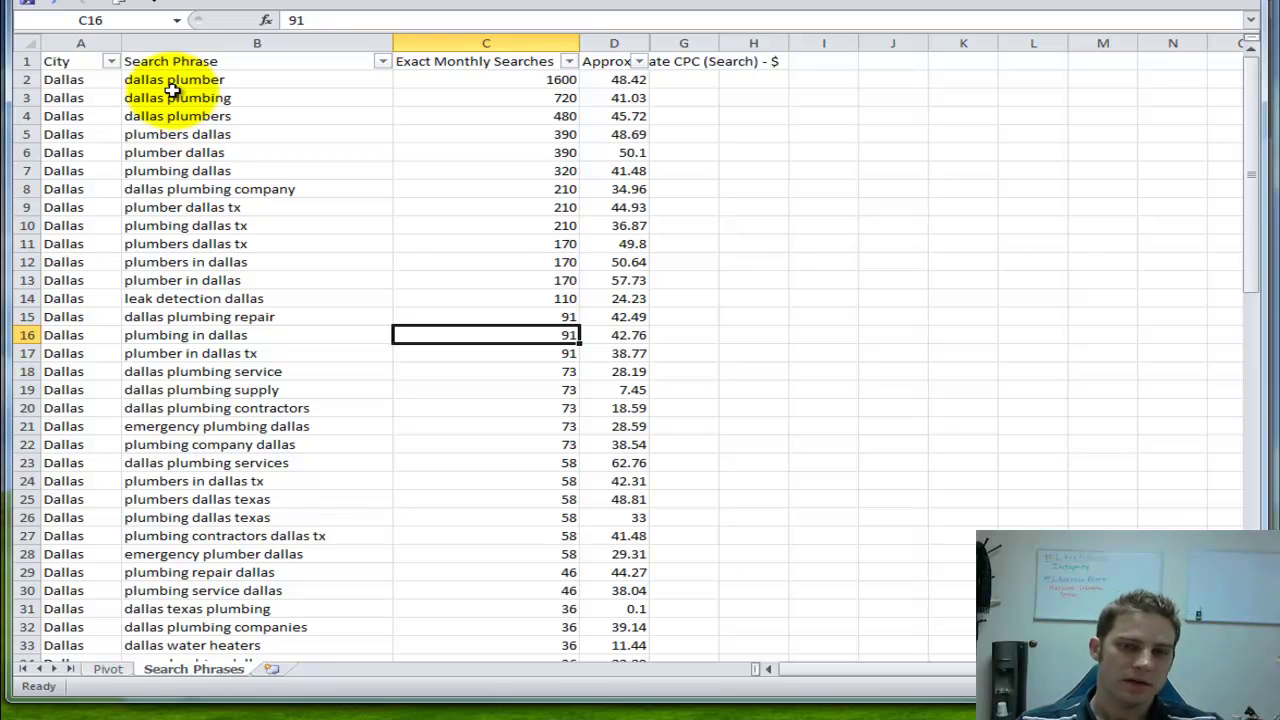
Step: Examine the City and Search Phrase columns and the exact monthly searches for "dallas plumber" on the Search Phrases sheet
click(172, 94)
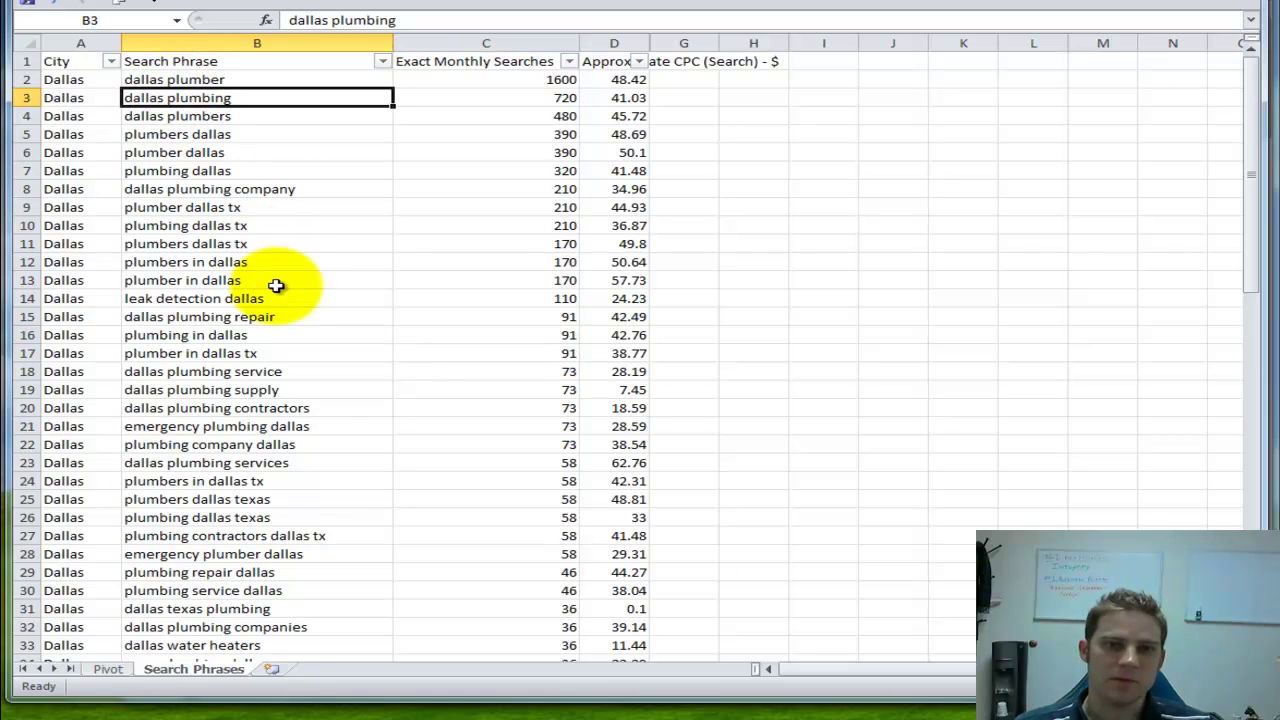
click(259, 281)
click(176, 60)
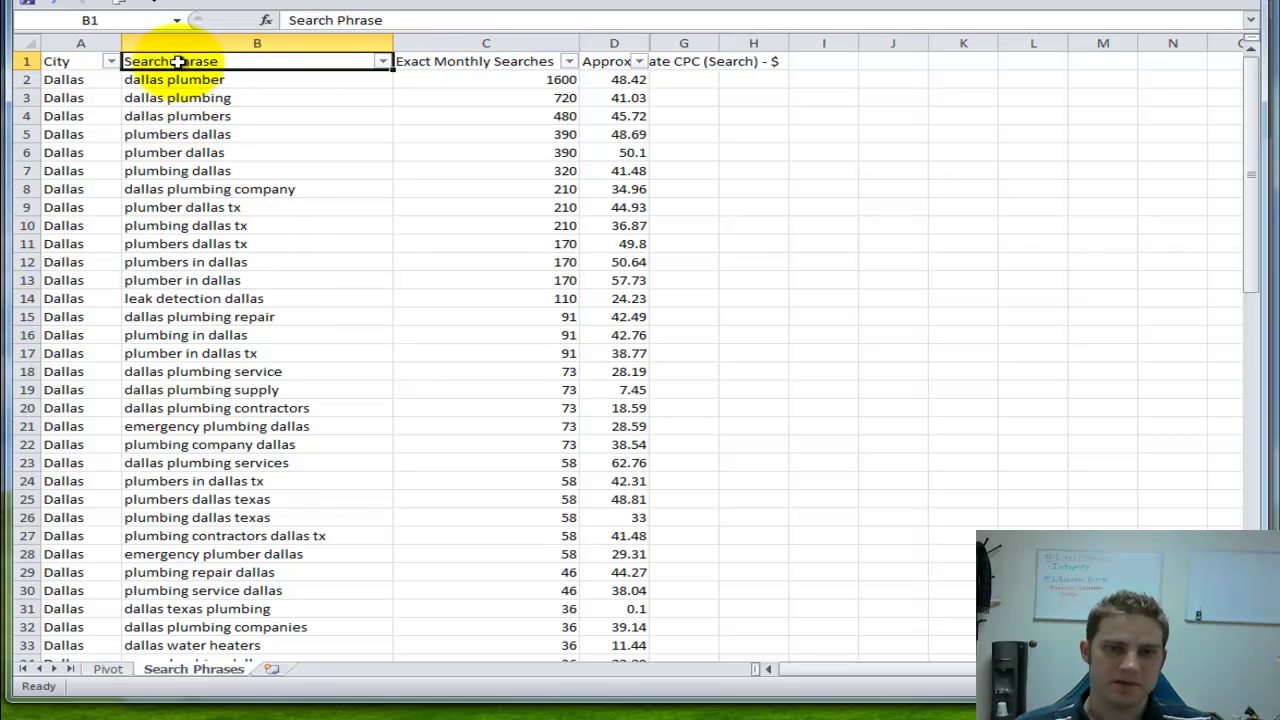
drag(88, 61, 100, 189)
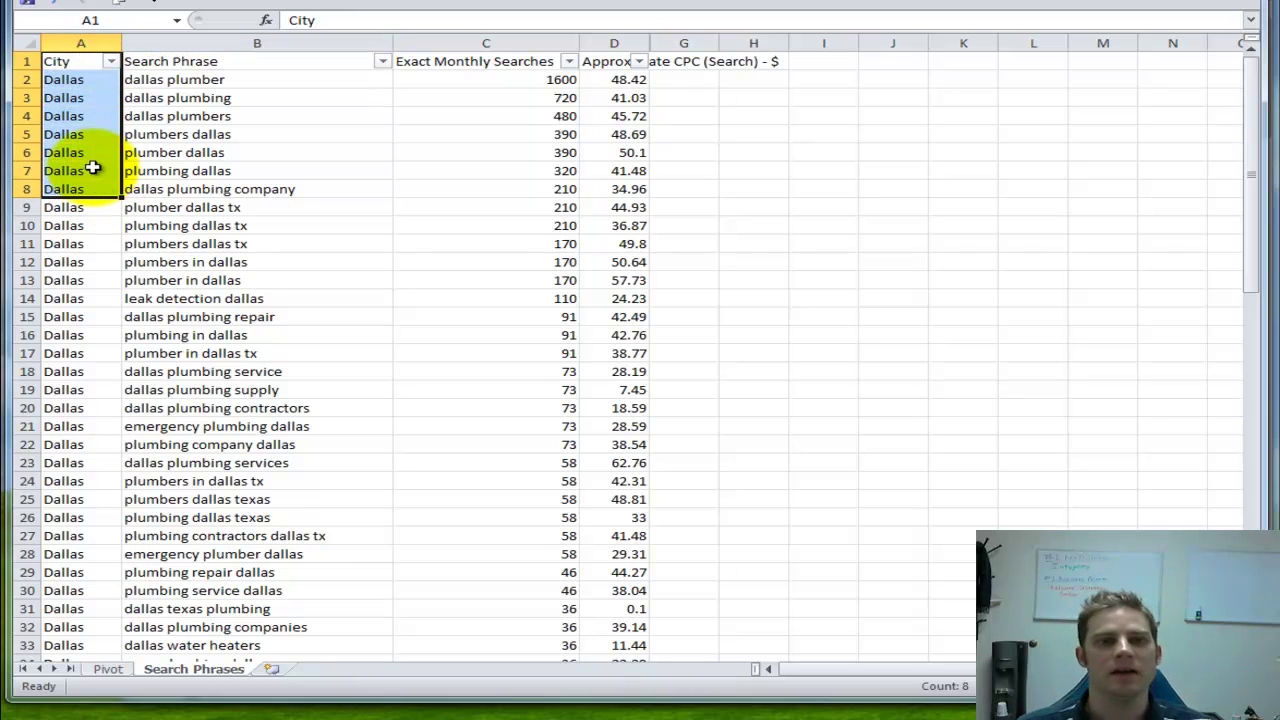
click(91, 170)
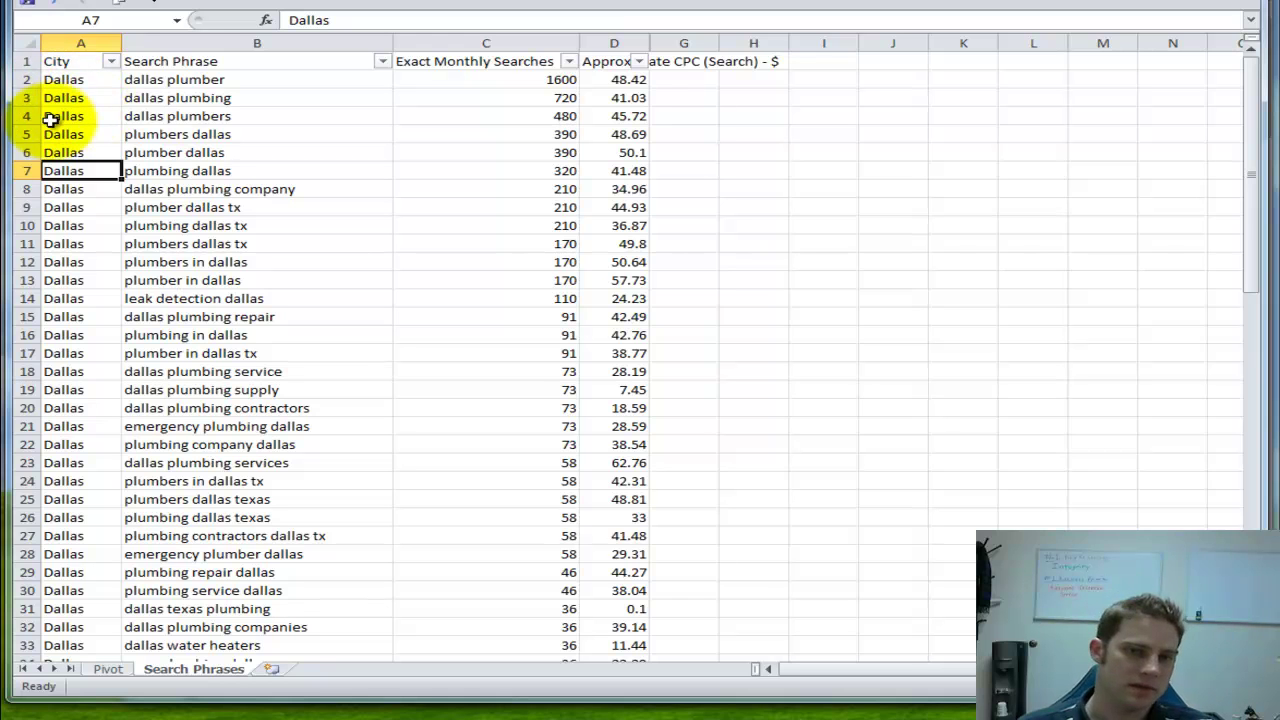
click(128, 116)
click(81, 116)
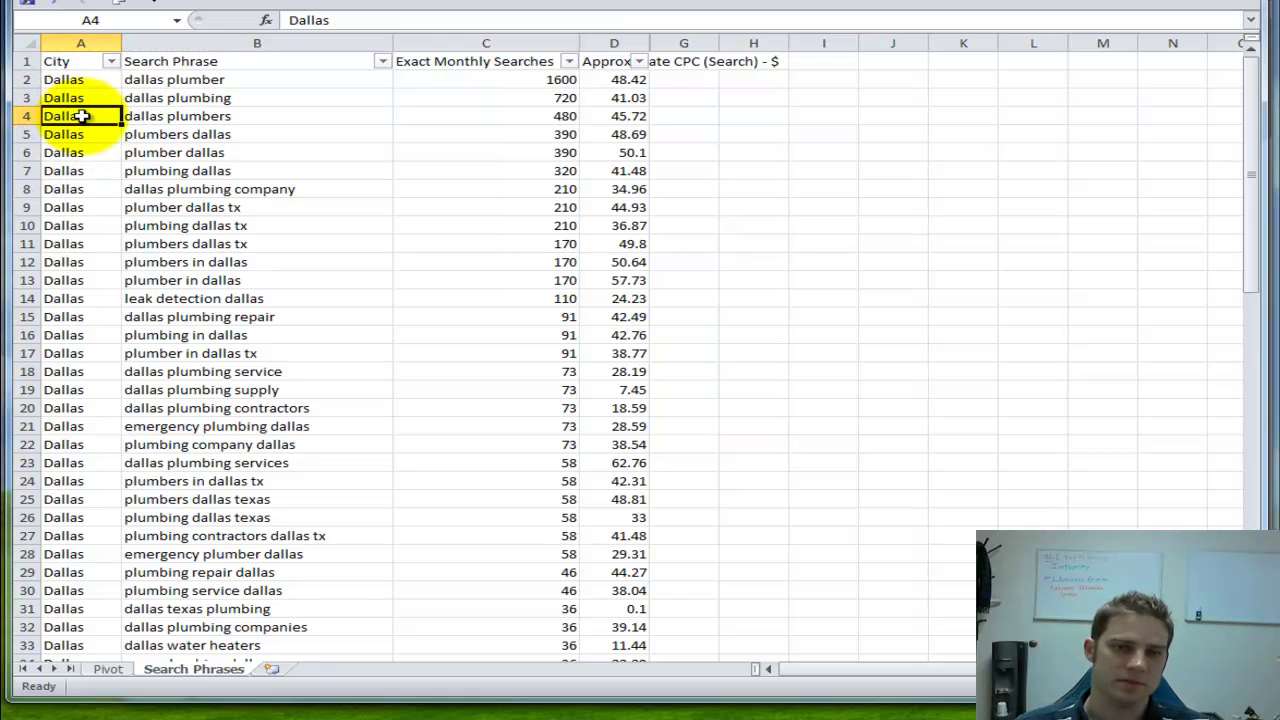
click(226, 80)
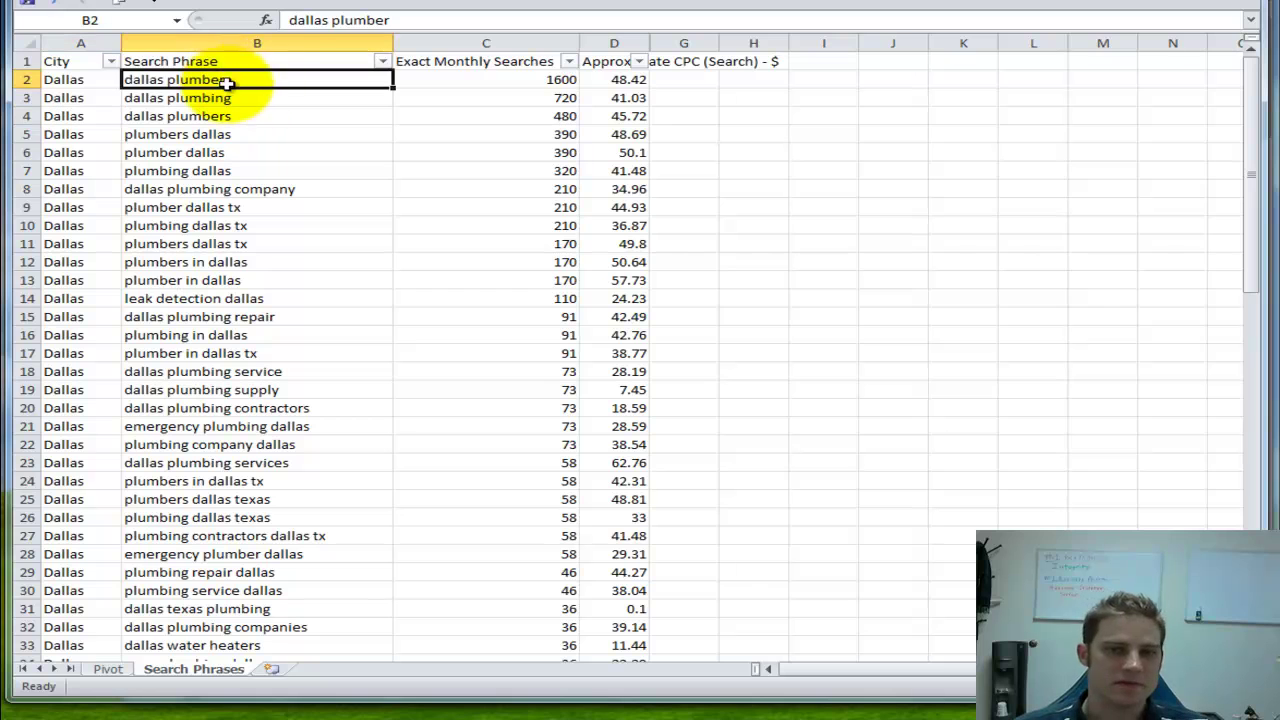
click(463, 82)
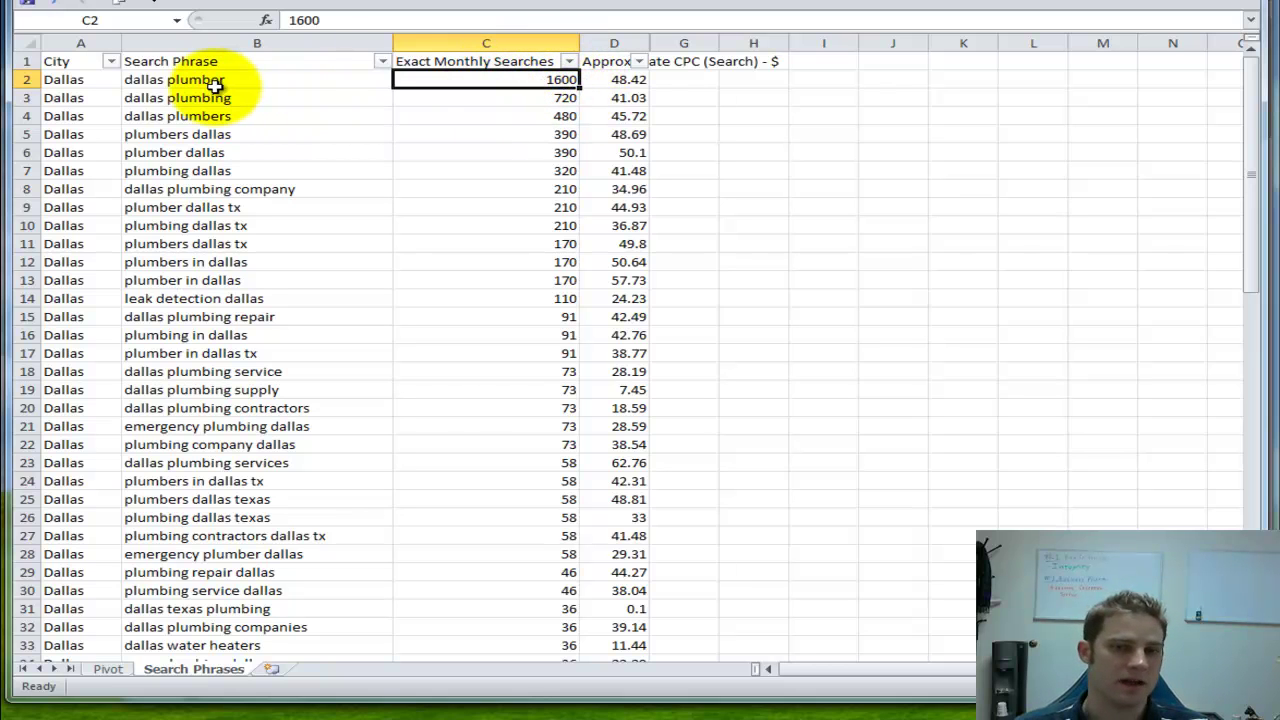
Step: Examine the Approximate CPC (Search) column and compare it with the Google ads for "dallas plumbing"
click(620, 97)
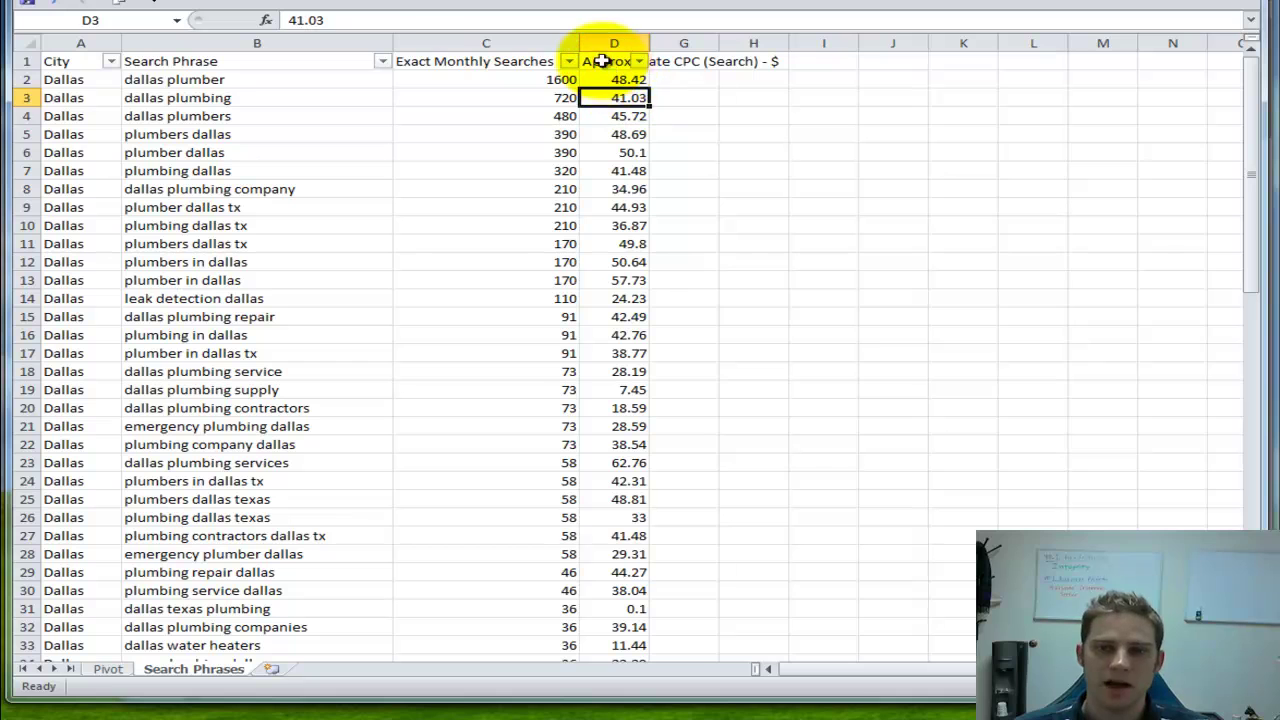
click(600, 62)
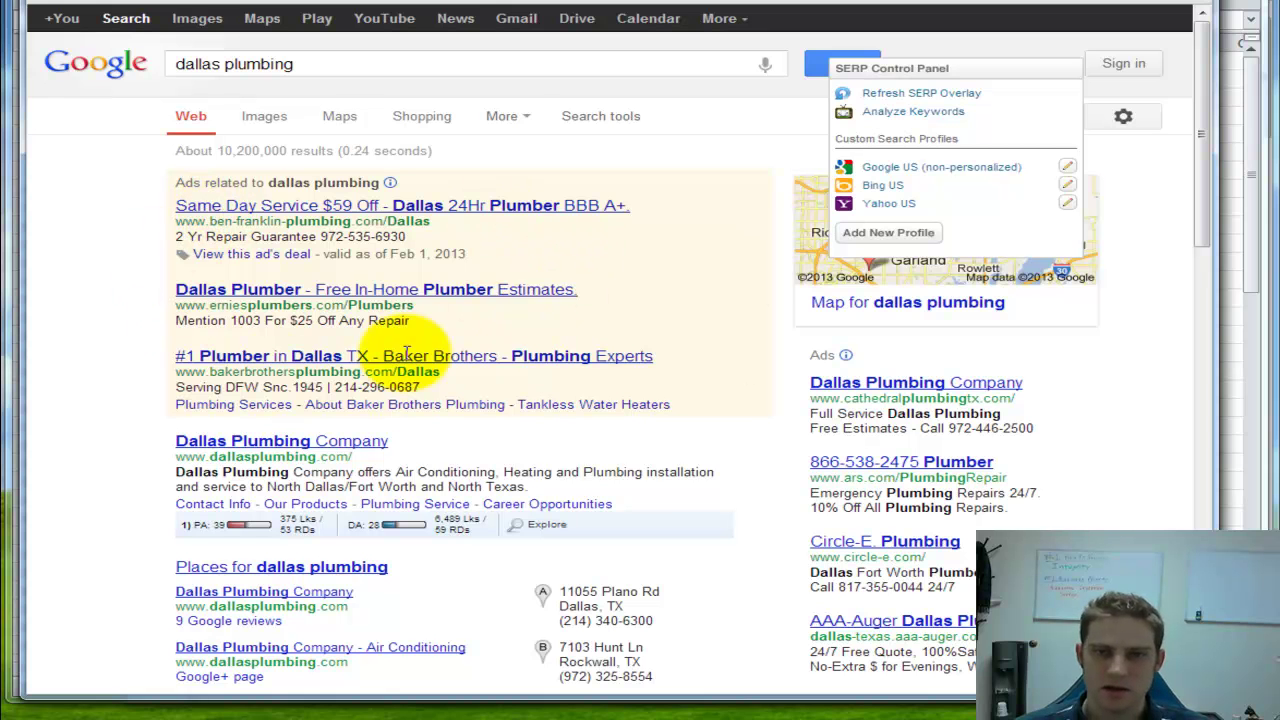
click(1225, 33)
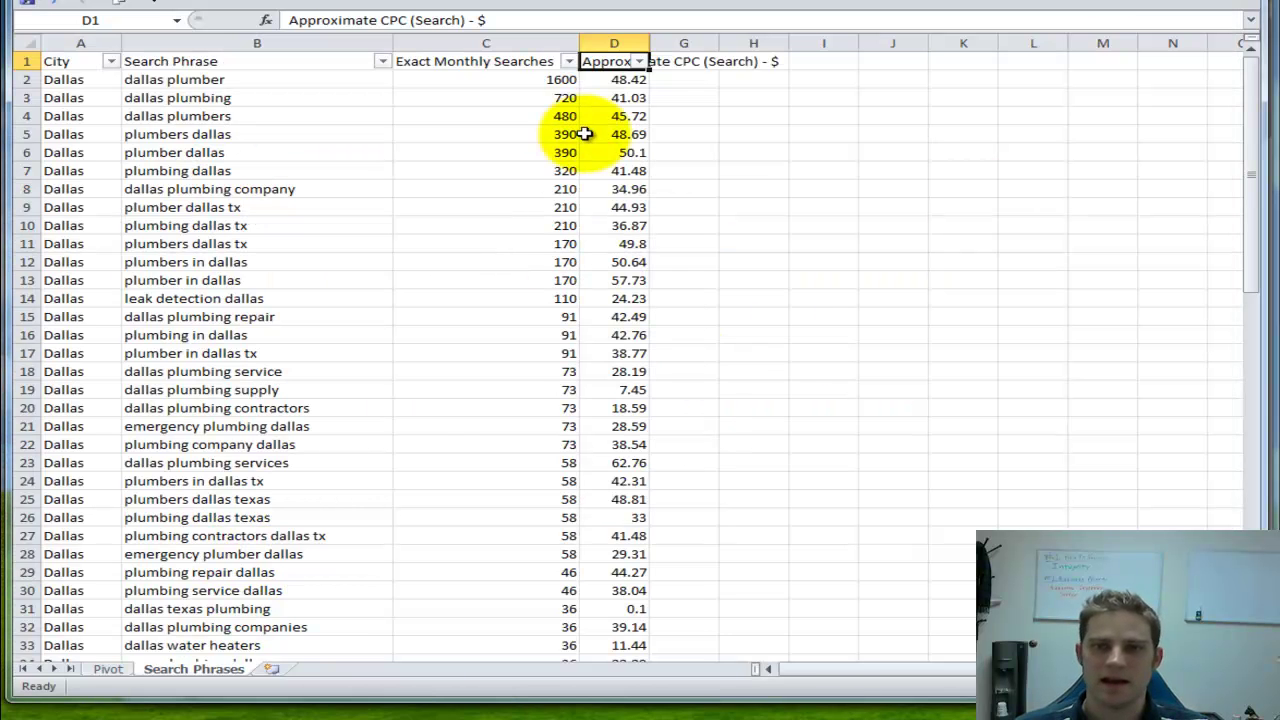
click(610, 81)
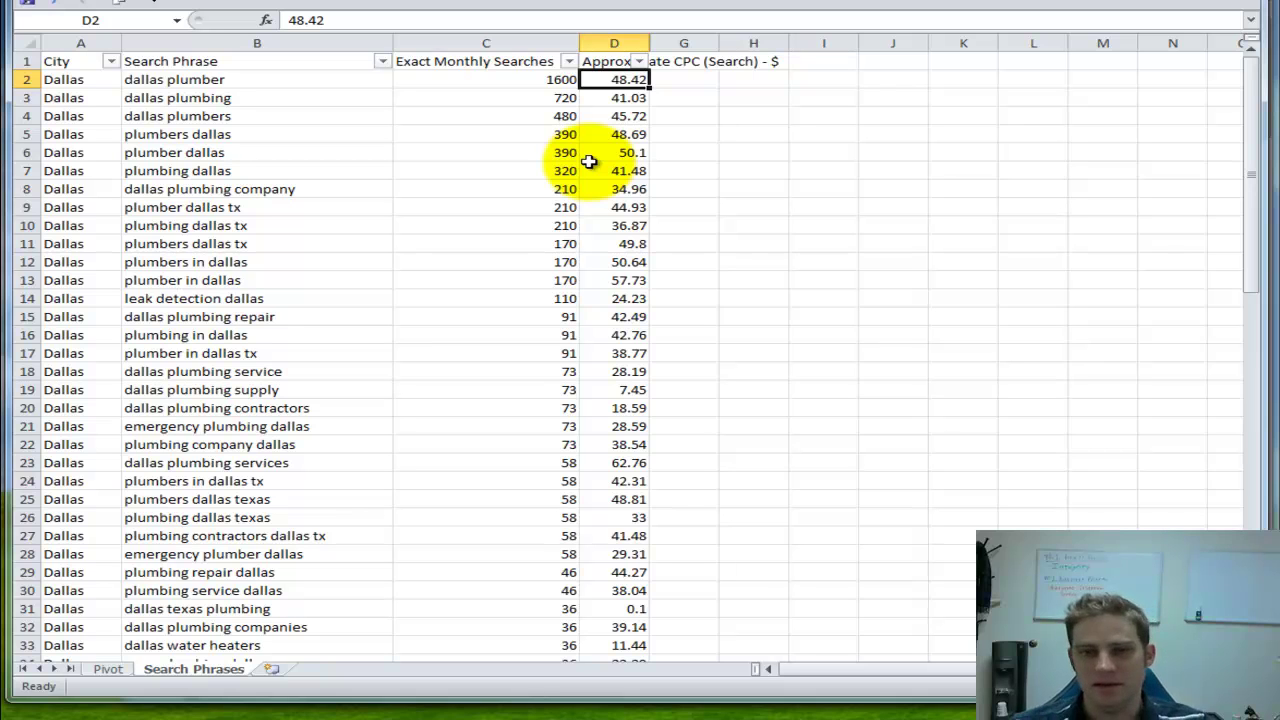
click(608, 169)
drag(607, 61, 621, 163)
click(612, 225)
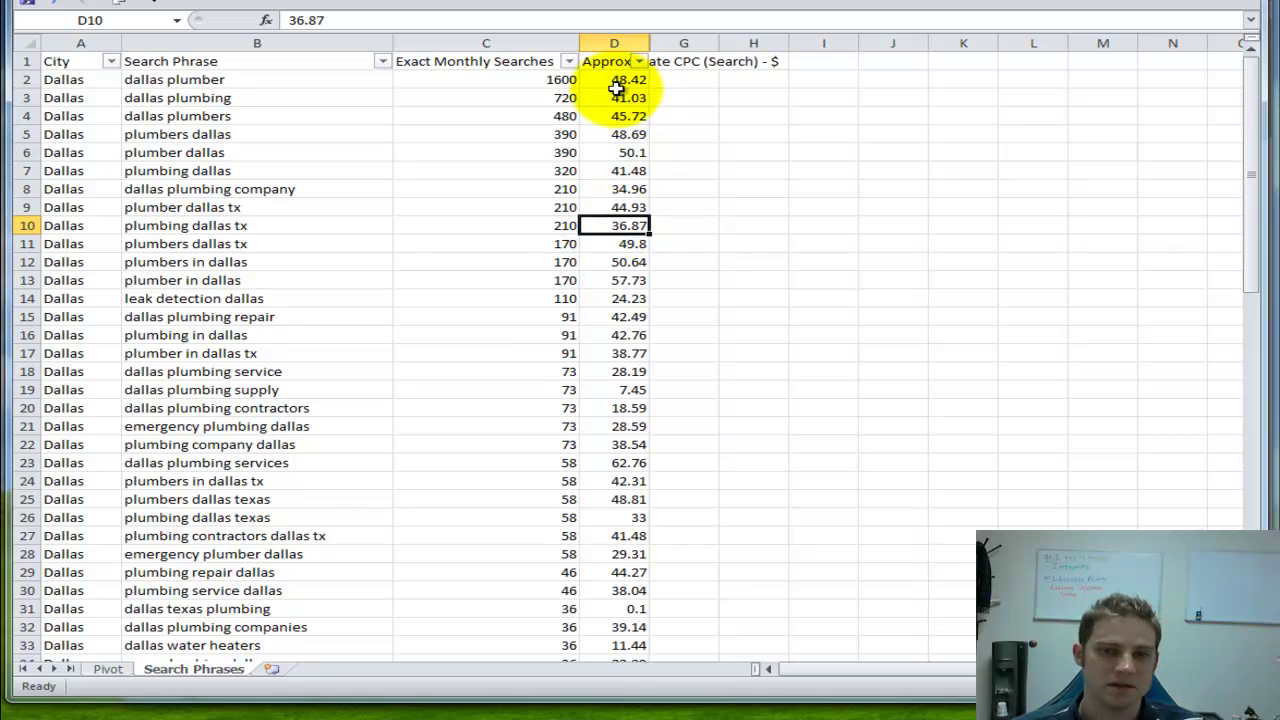
drag(614, 43, 674, 40)
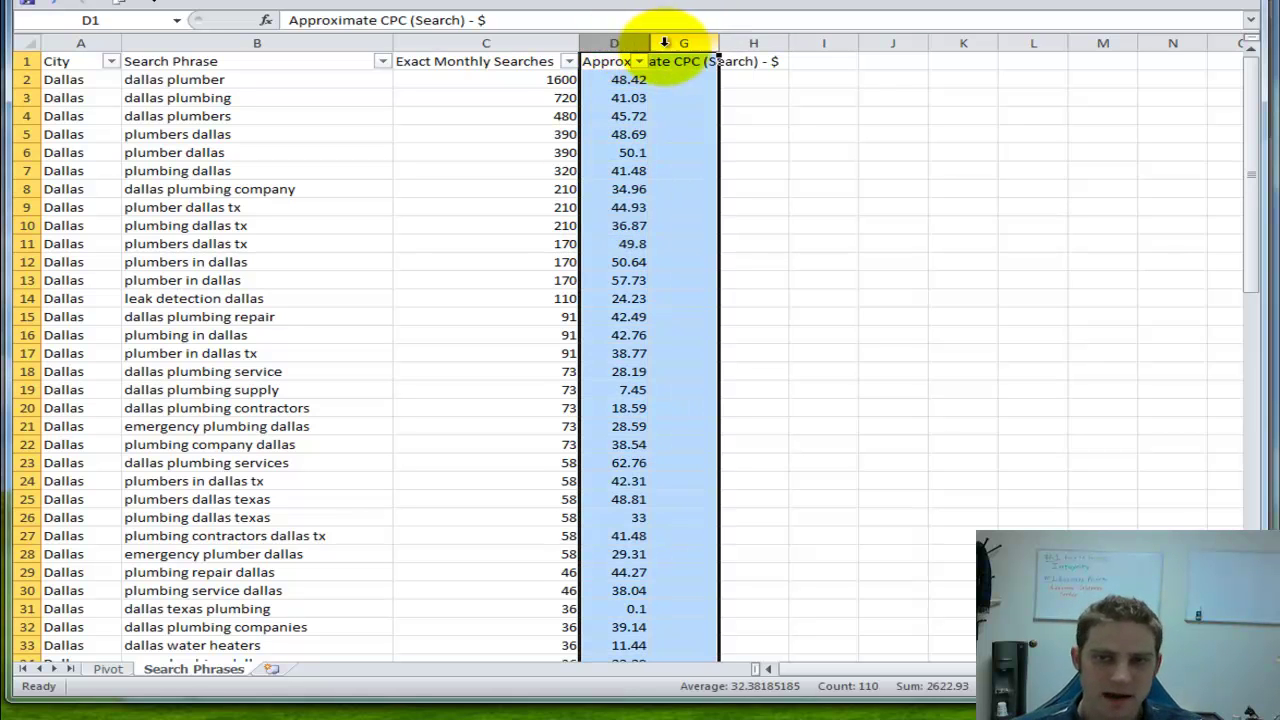
click(585, 177)
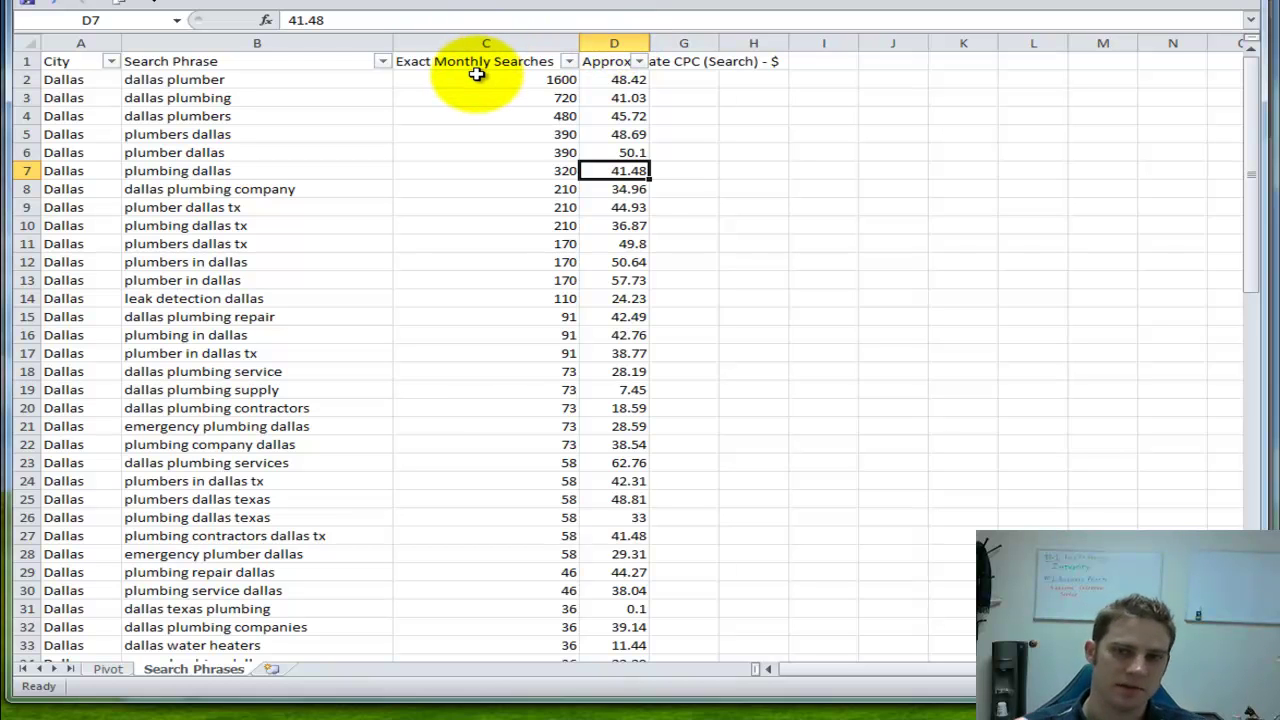
Step: Review the Exact Monthly Searches values down to the end of the Dallas phrase list
click(386, 297)
click(516, 298)
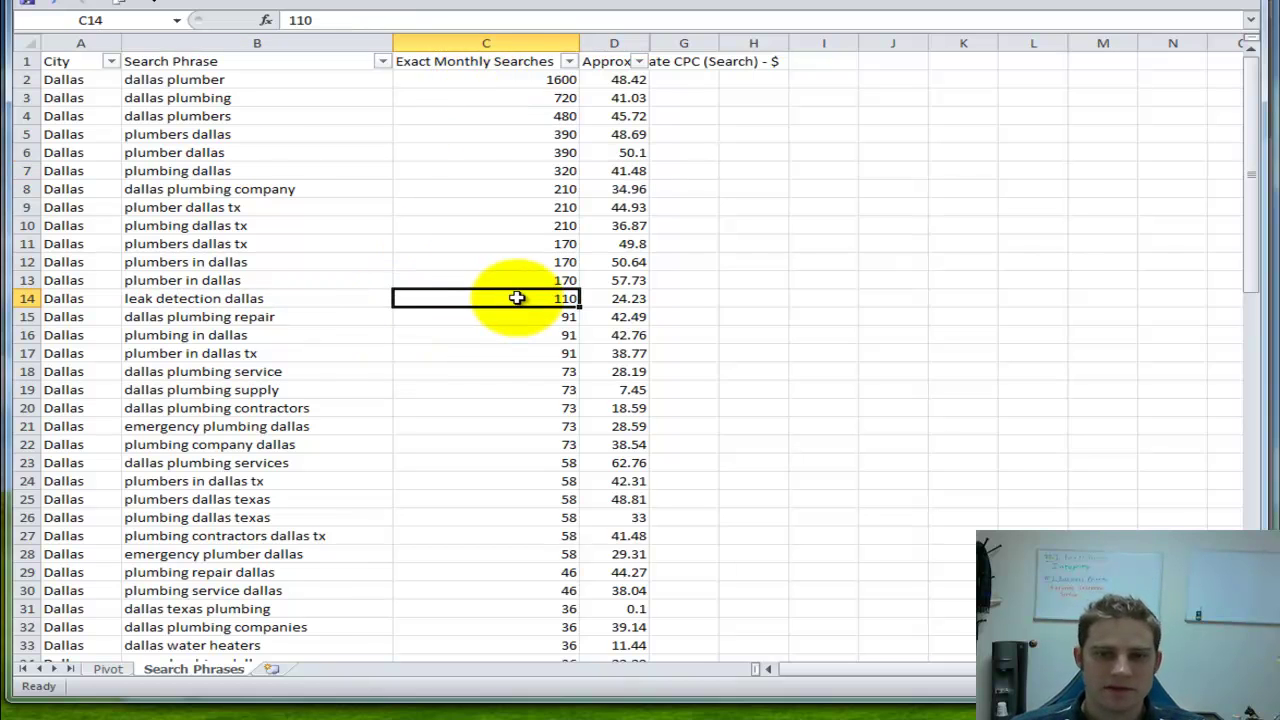
scroll(516, 298, down, 9)
scroll(516, 296, down, 11)
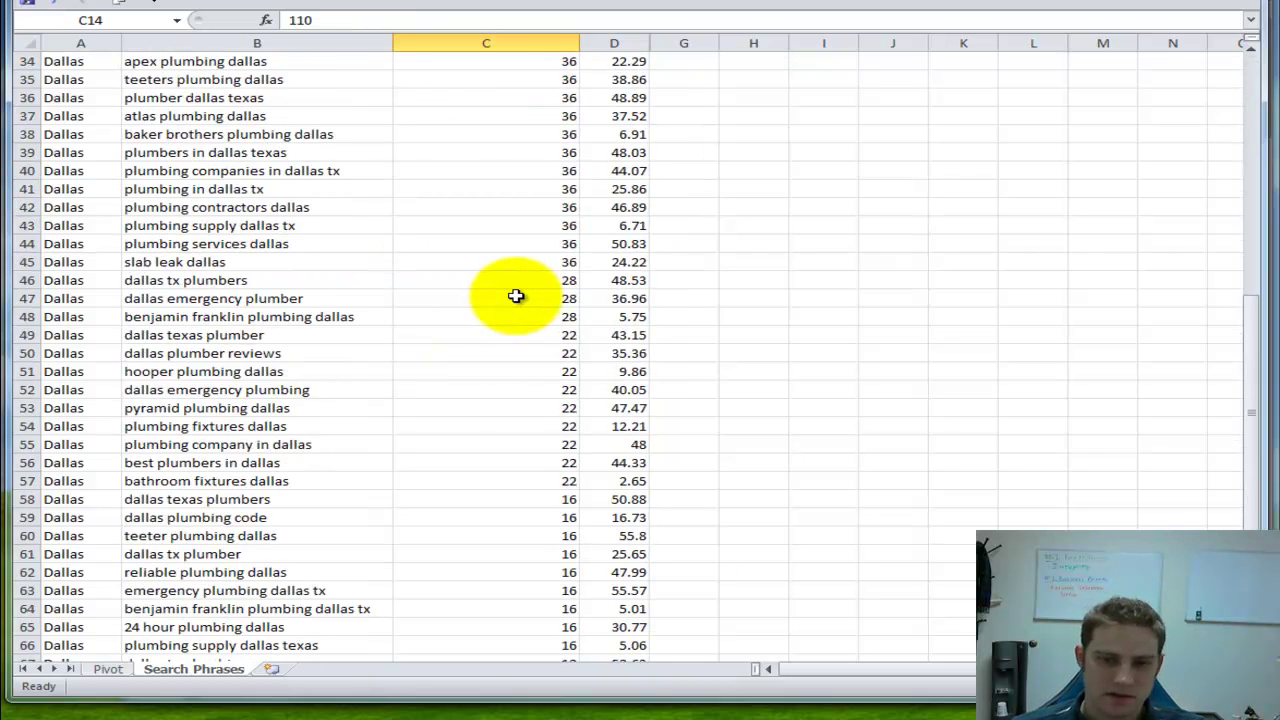
click(511, 447)
scroll(509, 440, up, 20)
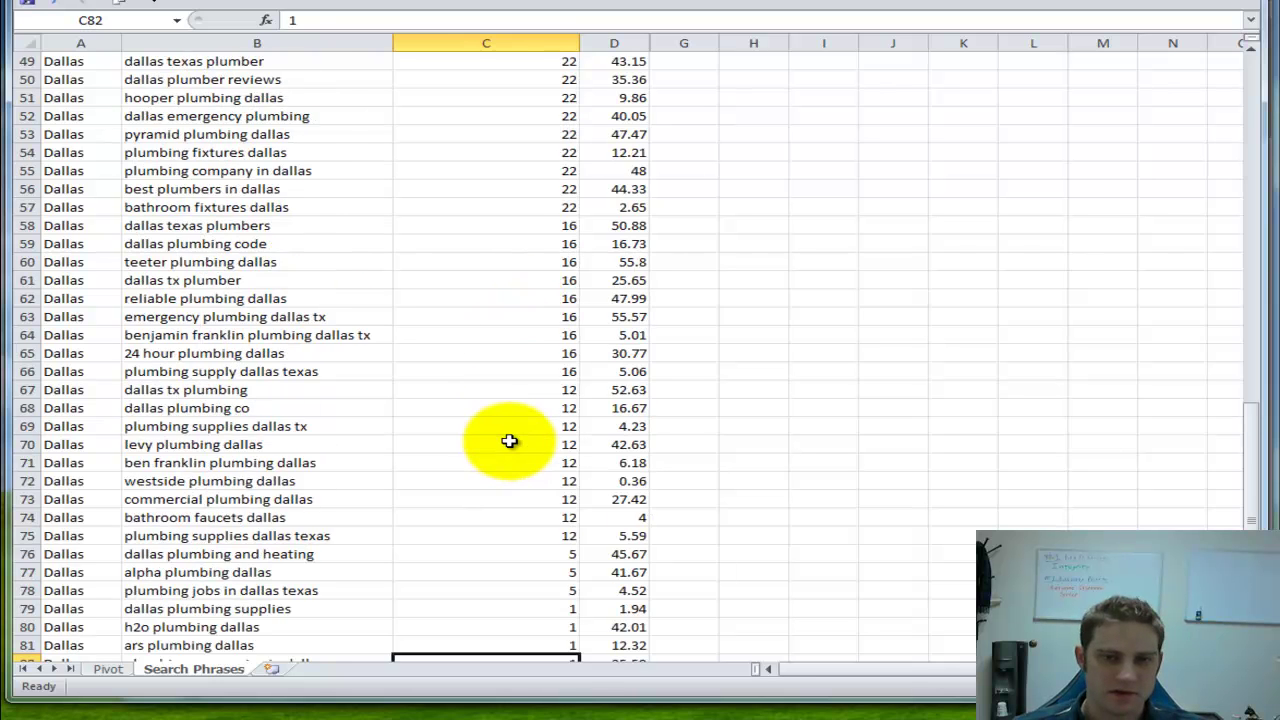
Step: On the Pivot sheet, compare Dallas's summed exact monthly searches with its broad searches and check the average CPC
click(104, 670)
click(250, 480)
click(40, 114)
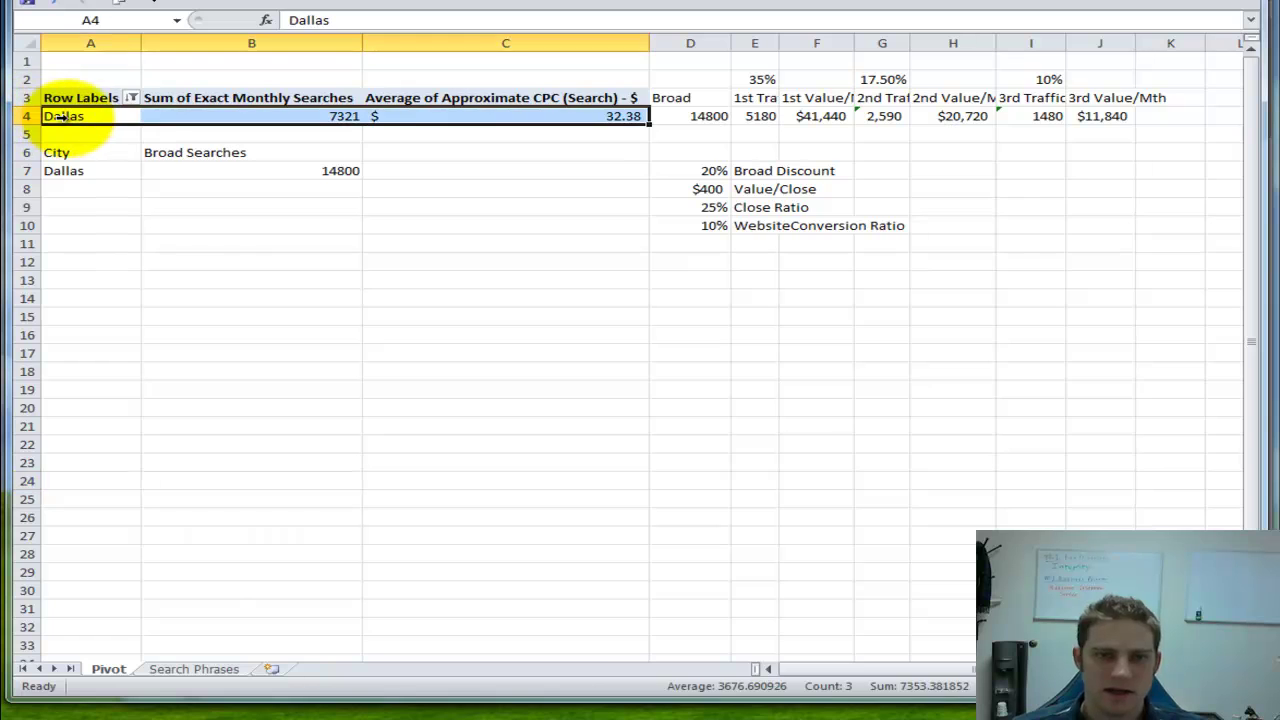
click(263, 282)
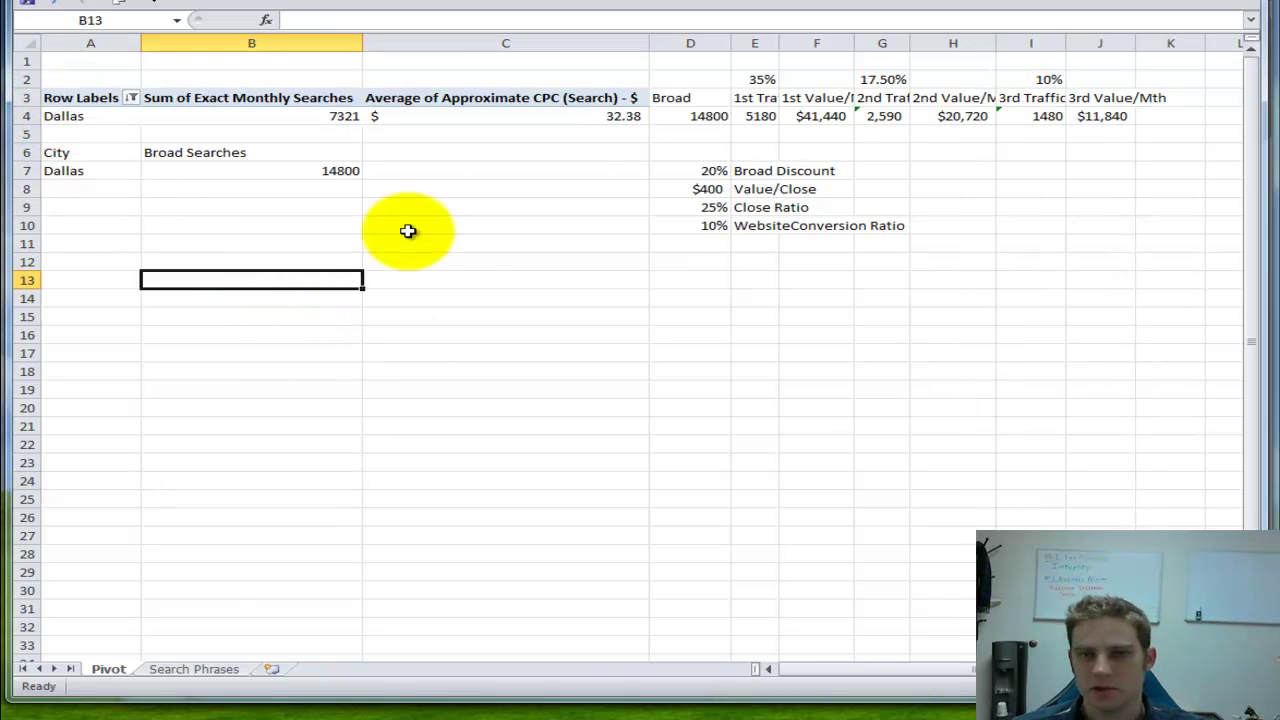
click(288, 114)
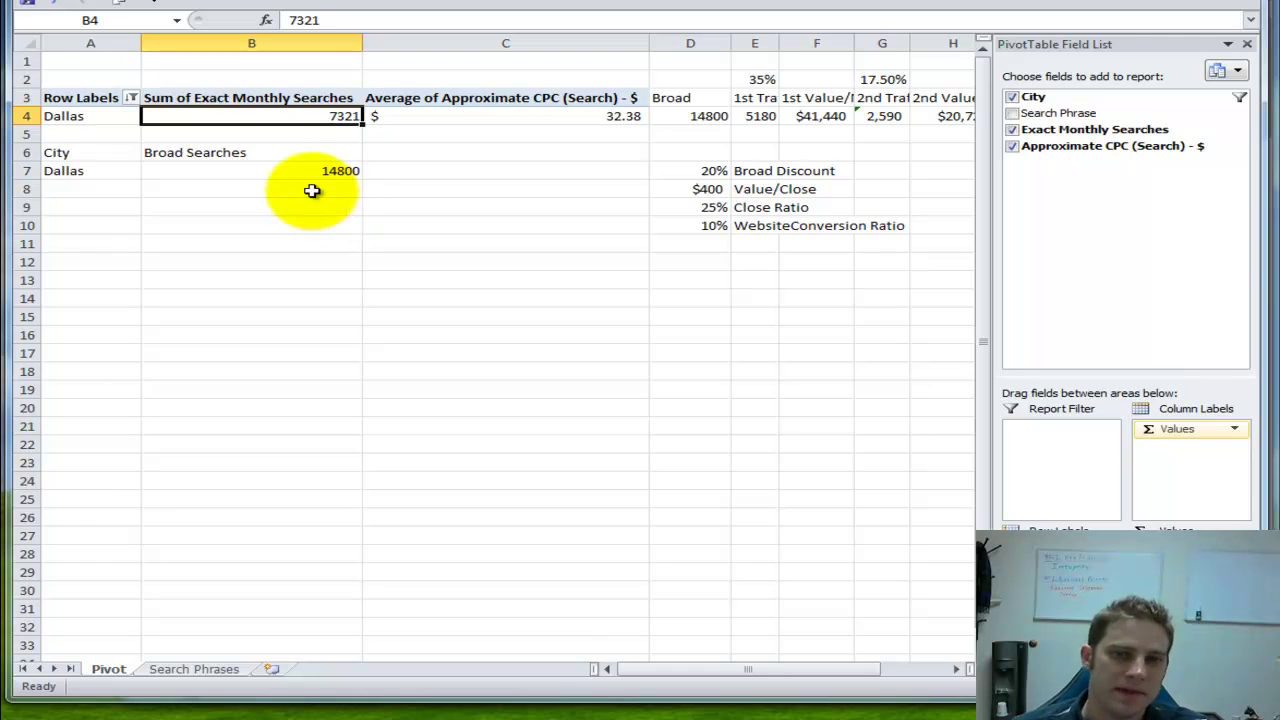
click(277, 171)
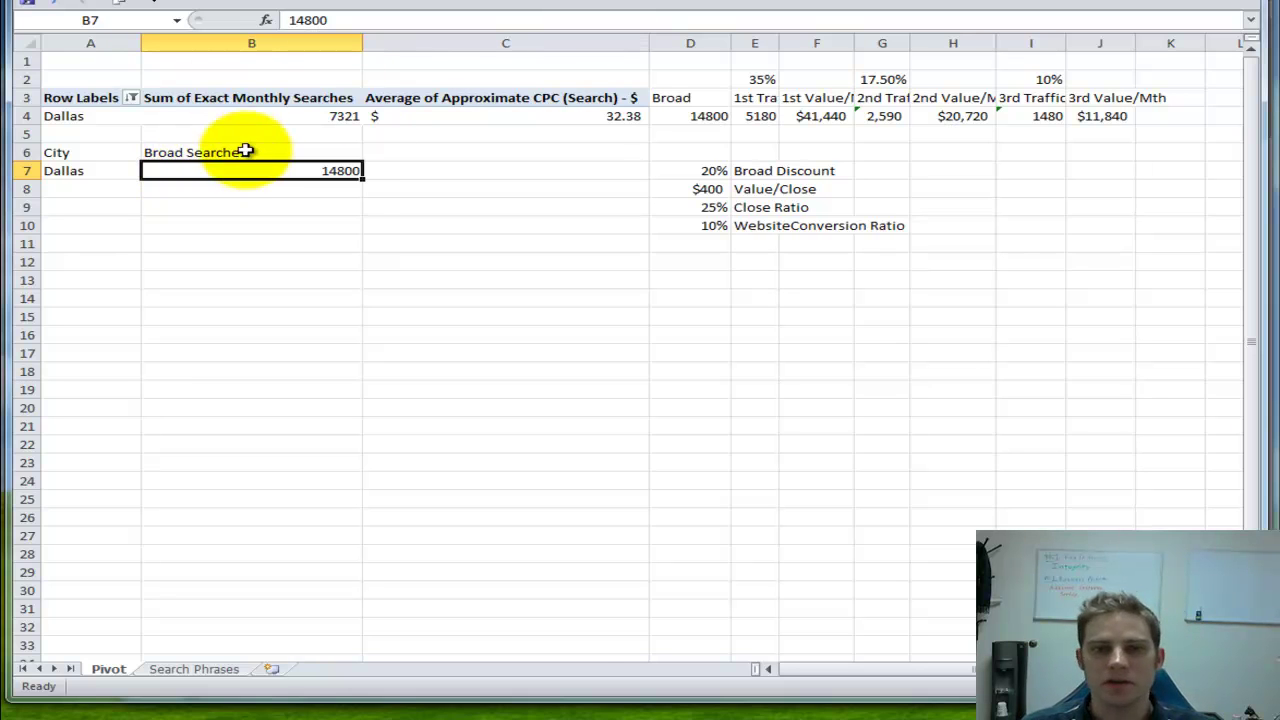
click(257, 121)
click(251, 170)
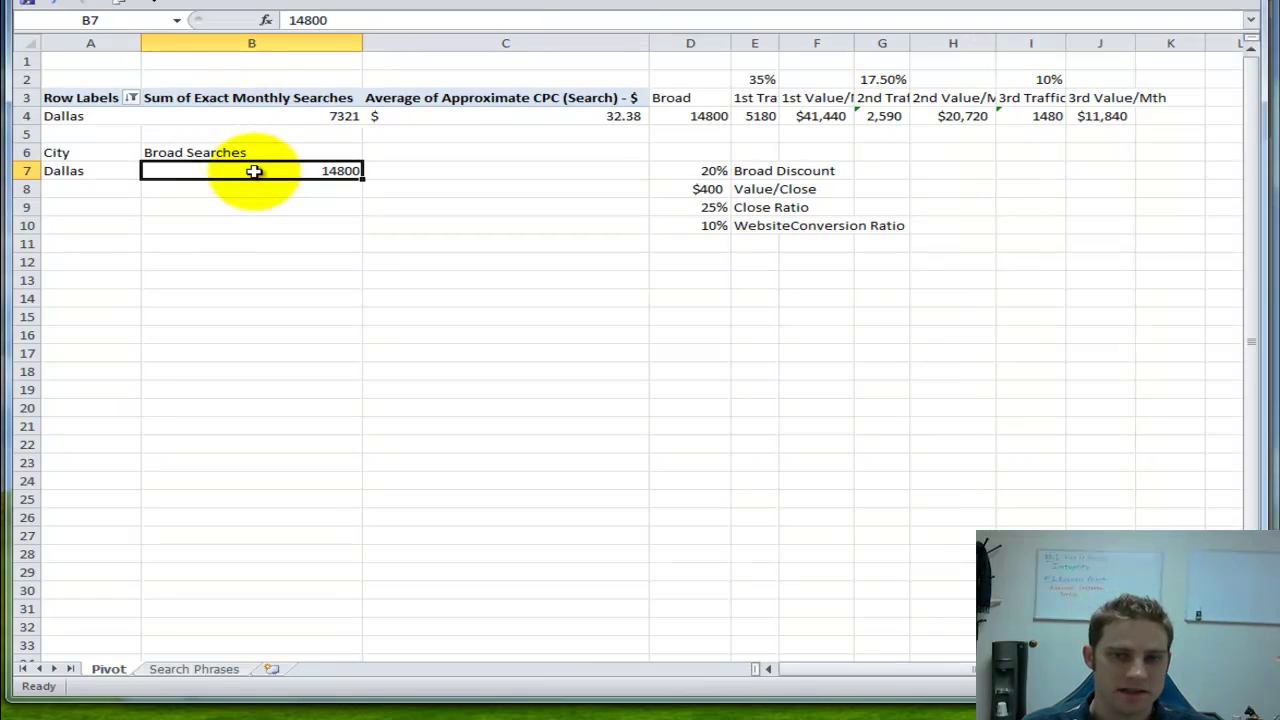
click(227, 116)
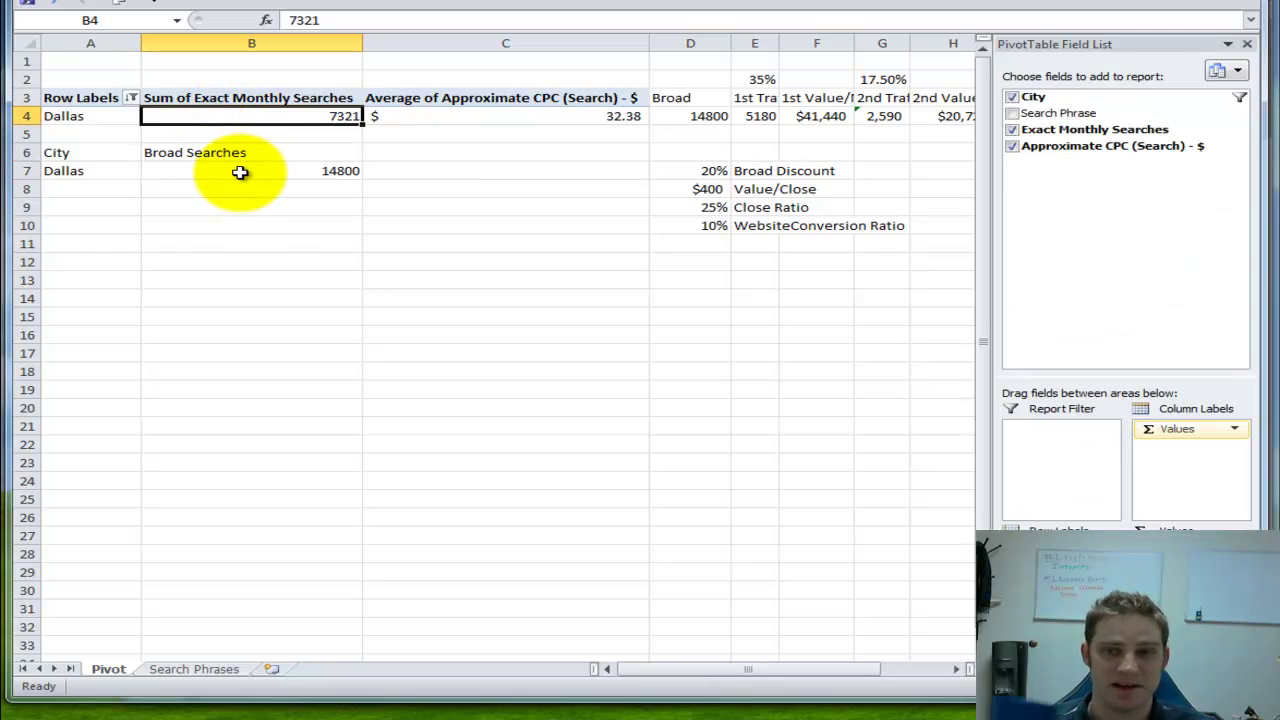
click(531, 343)
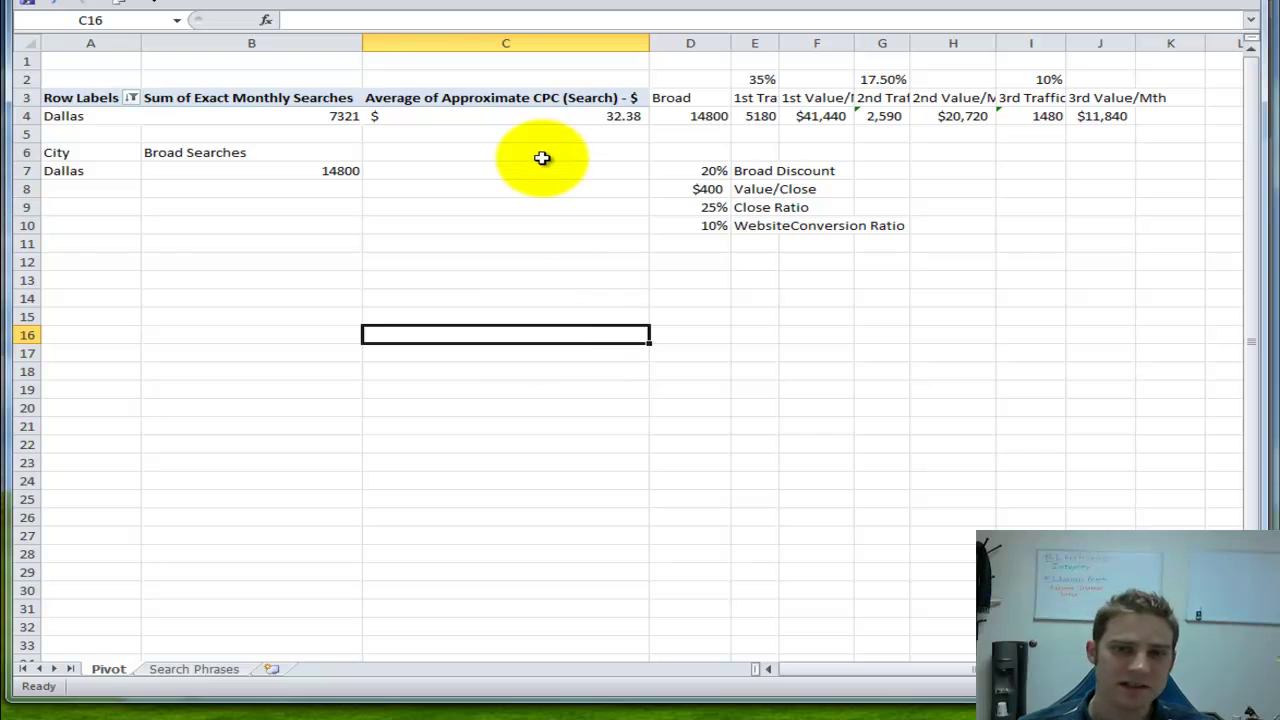
click(512, 121)
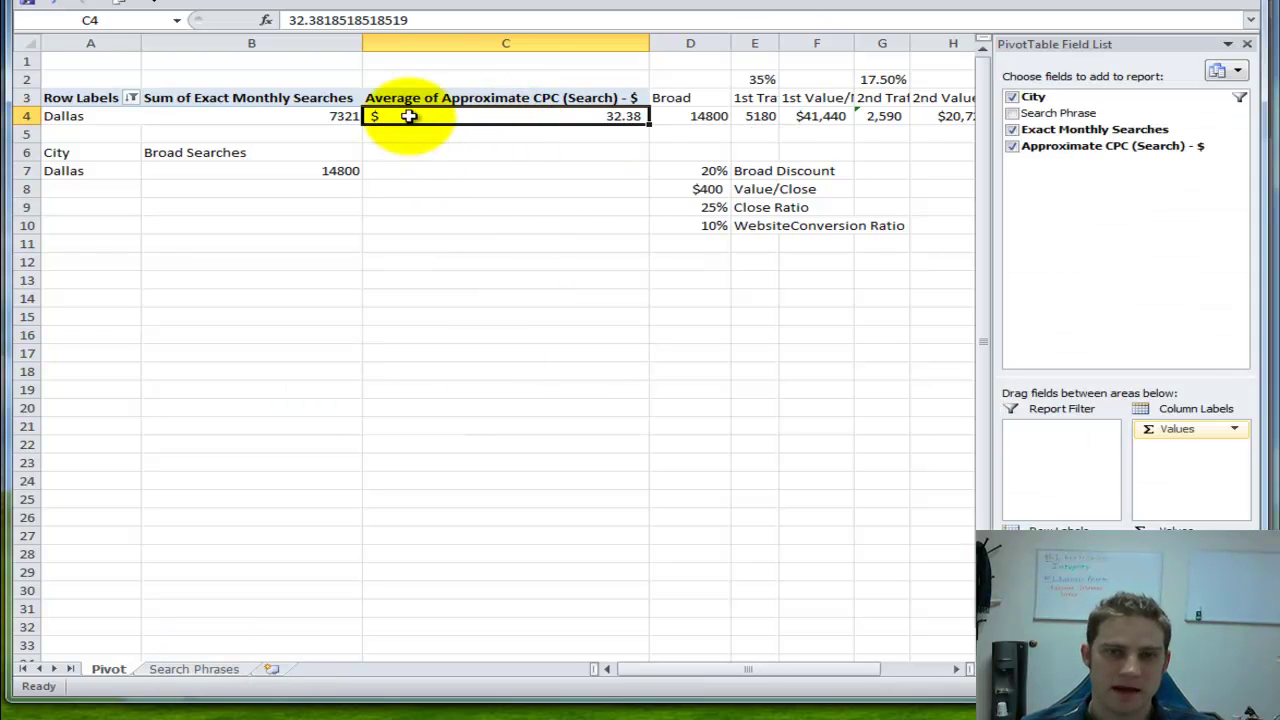
Step: On the Search Phrases sheet, review the CPC values of lower-volume phrases, including the "baker brothers plumbing dallas" row
click(170, 669)
click(614, 335)
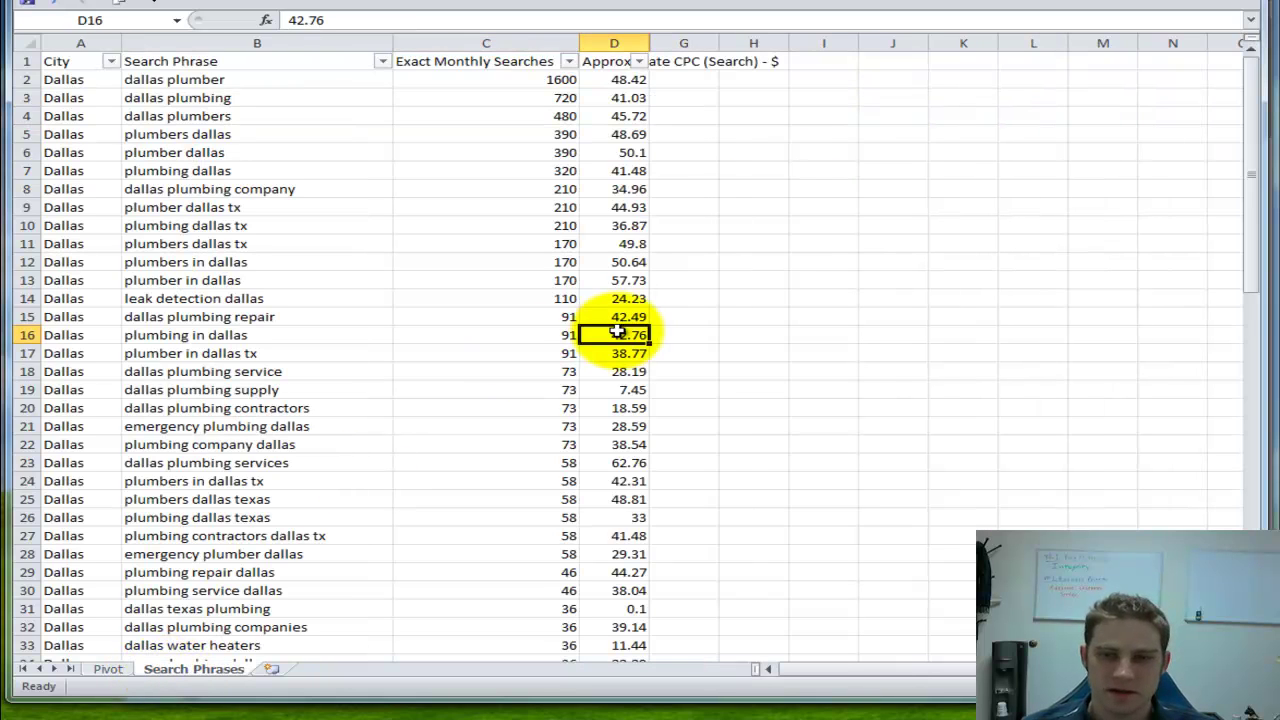
scroll(616, 335, down, 7)
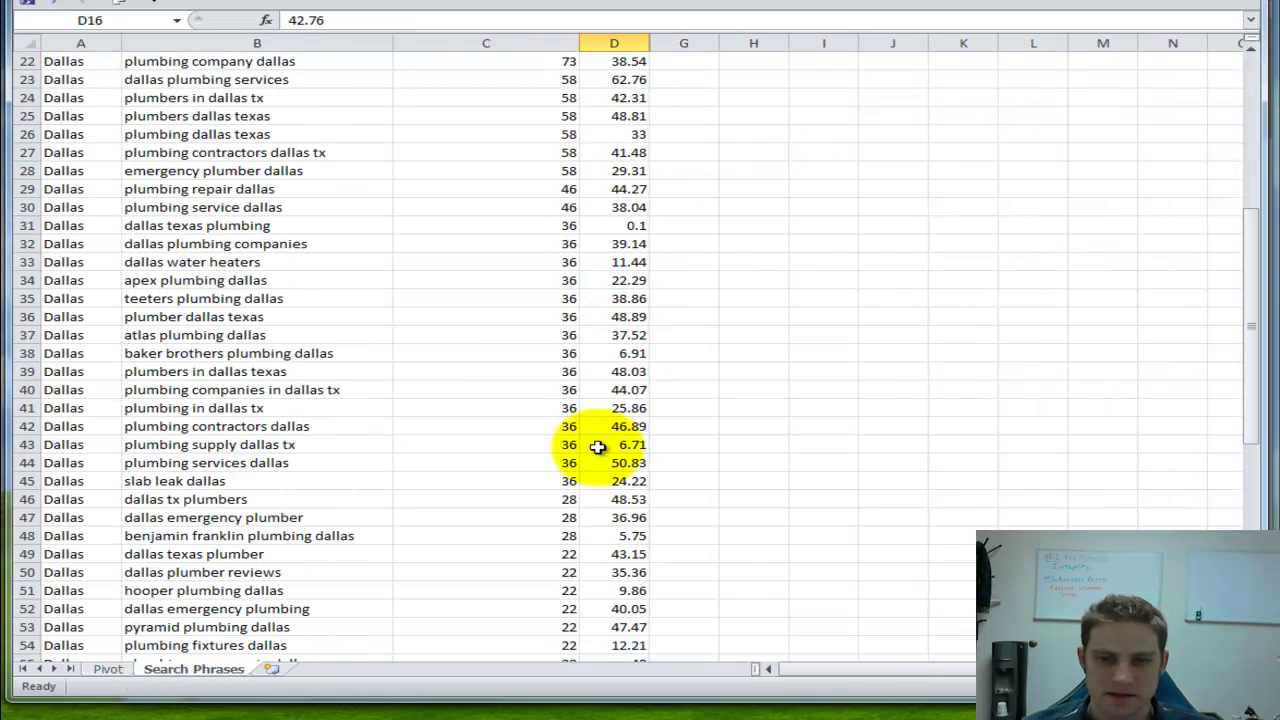
click(620, 447)
click(605, 376)
click(610, 519)
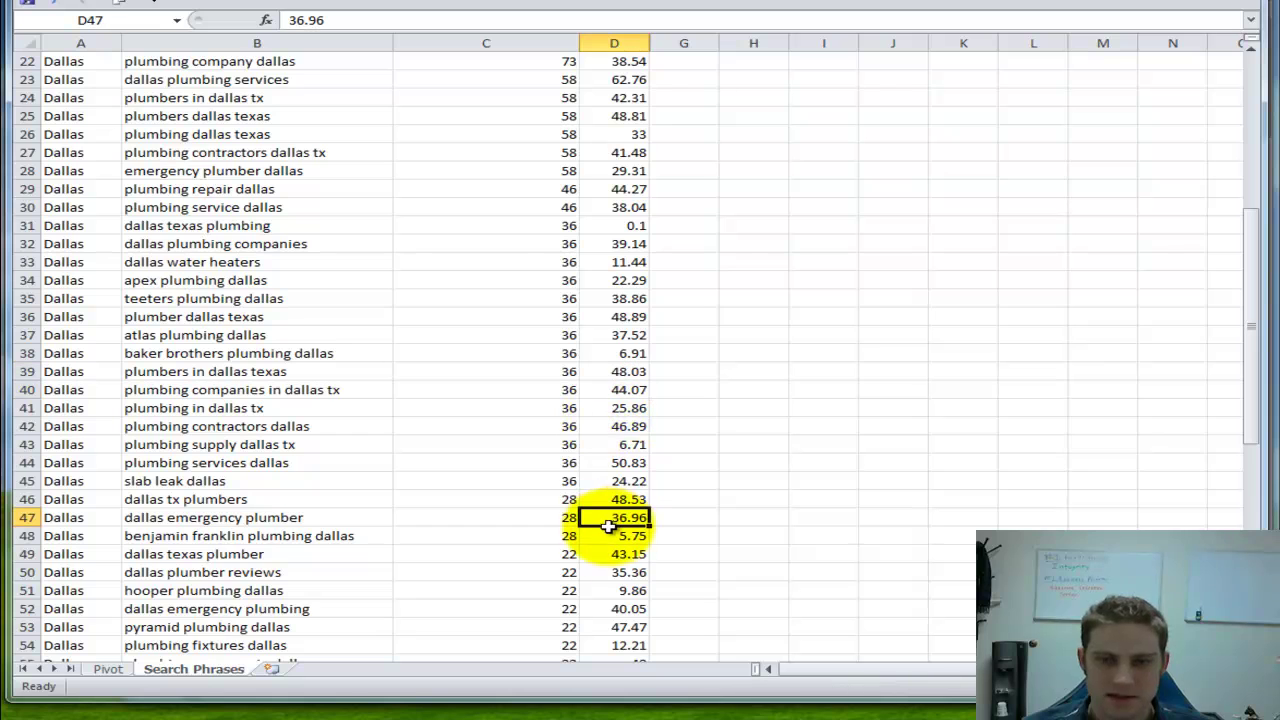
scroll(608, 600, down, 3)
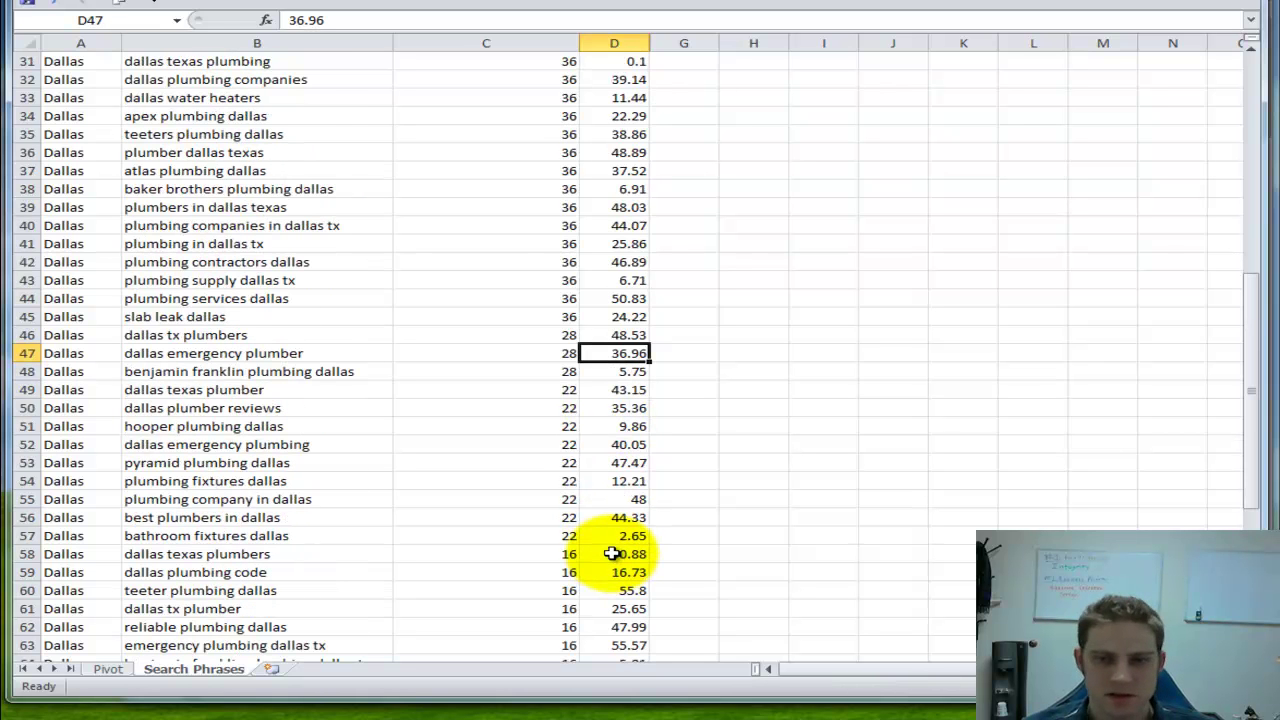
scroll(612, 550, down, 2)
scroll(612, 546, up, 2)
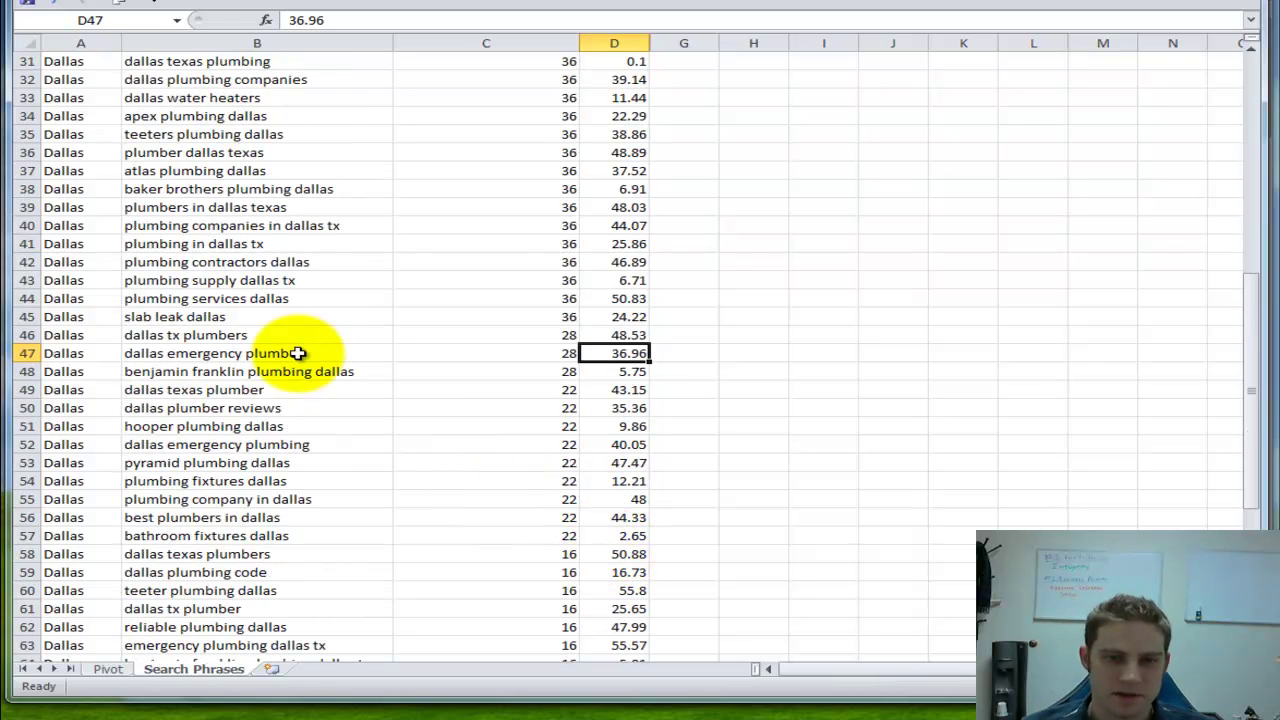
click(210, 188)
click(20, 189)
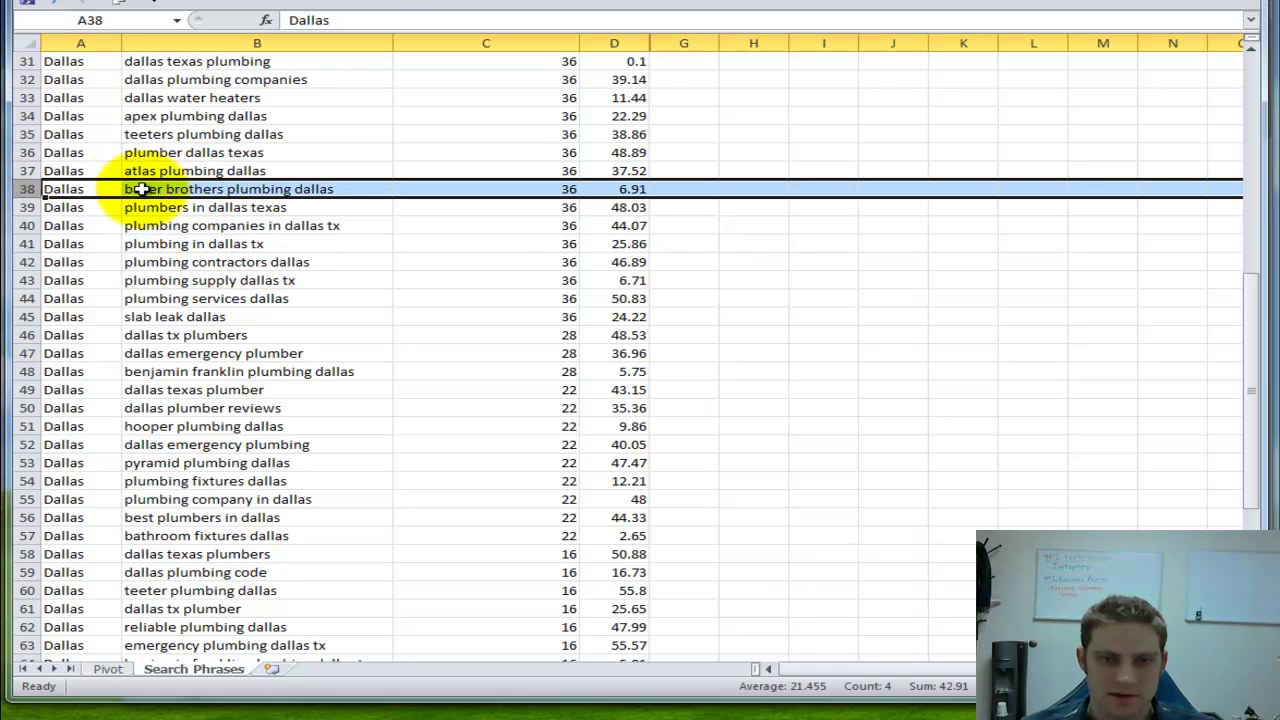
Step: Return to the Pivot sheet and inspect the Broad lookup formula for Dallas and the Broad Discount assumption
click(108, 669)
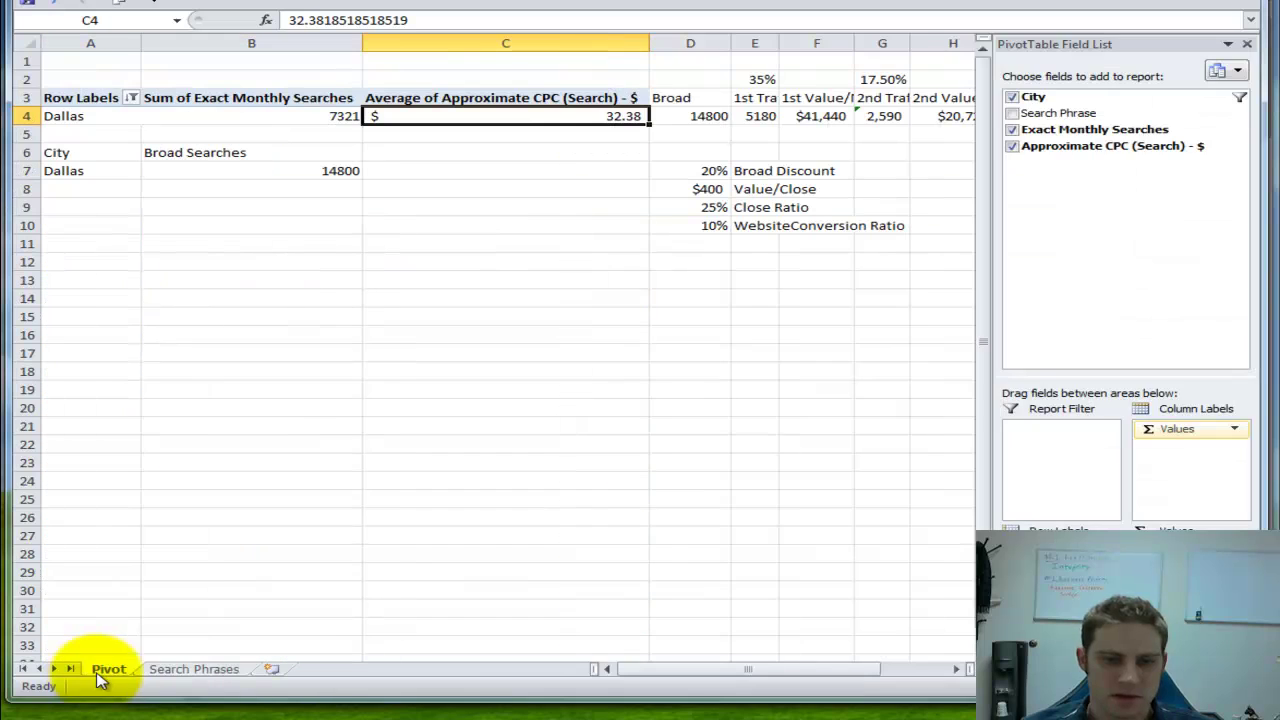
click(630, 190)
click(692, 425)
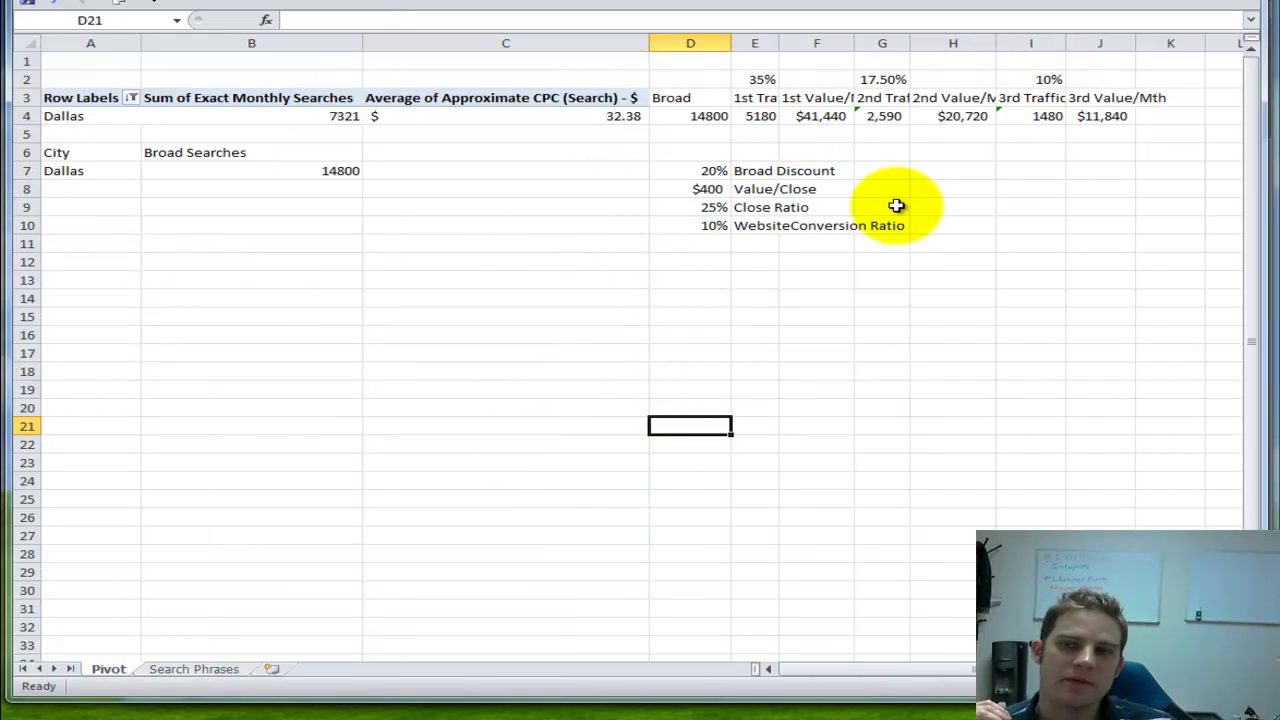
click(690, 116)
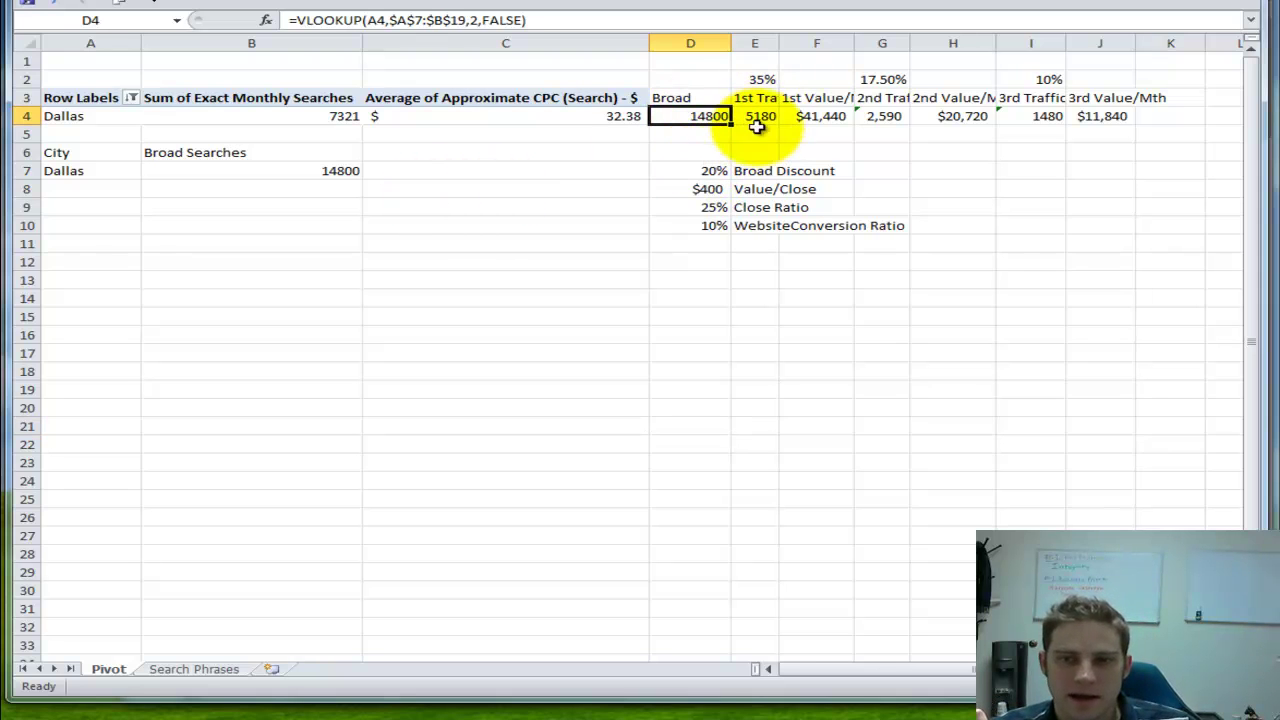
click(664, 170)
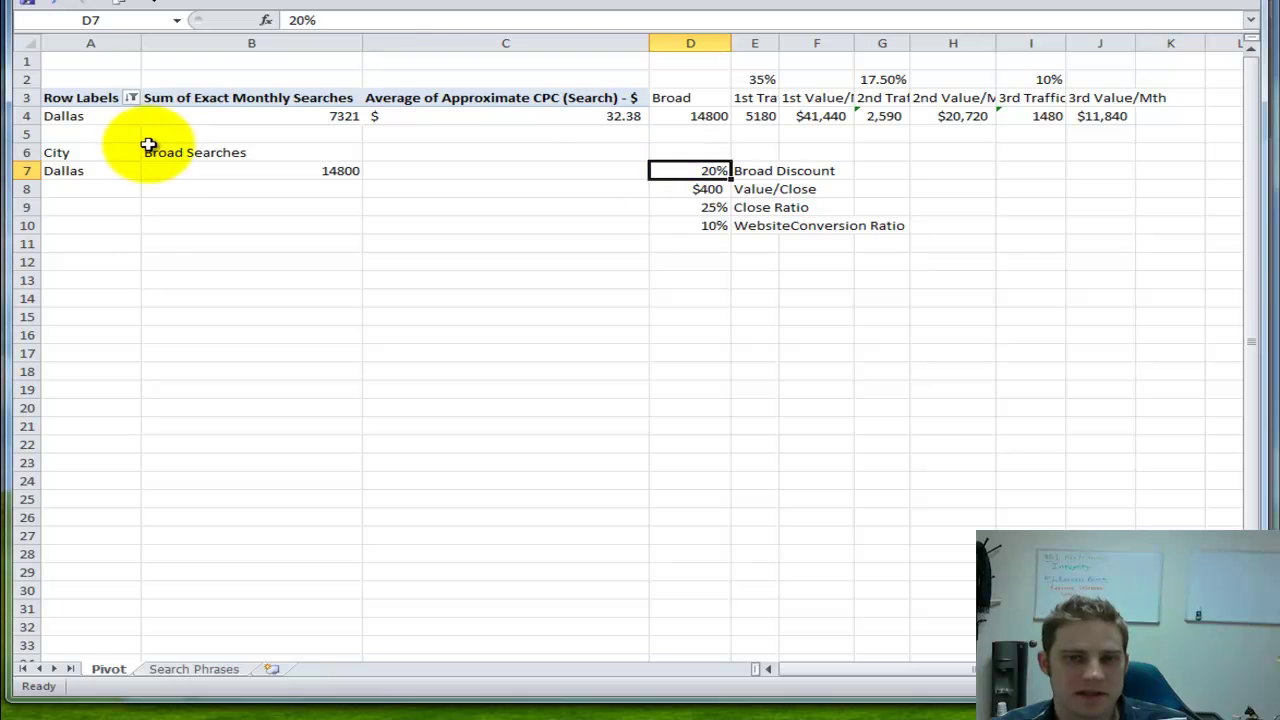
Step: Review Dallas's broad search figure and the Website Conversion Ratio, Close Ratio and Value/Close assumptions on the Pivot sheet
click(176, 169)
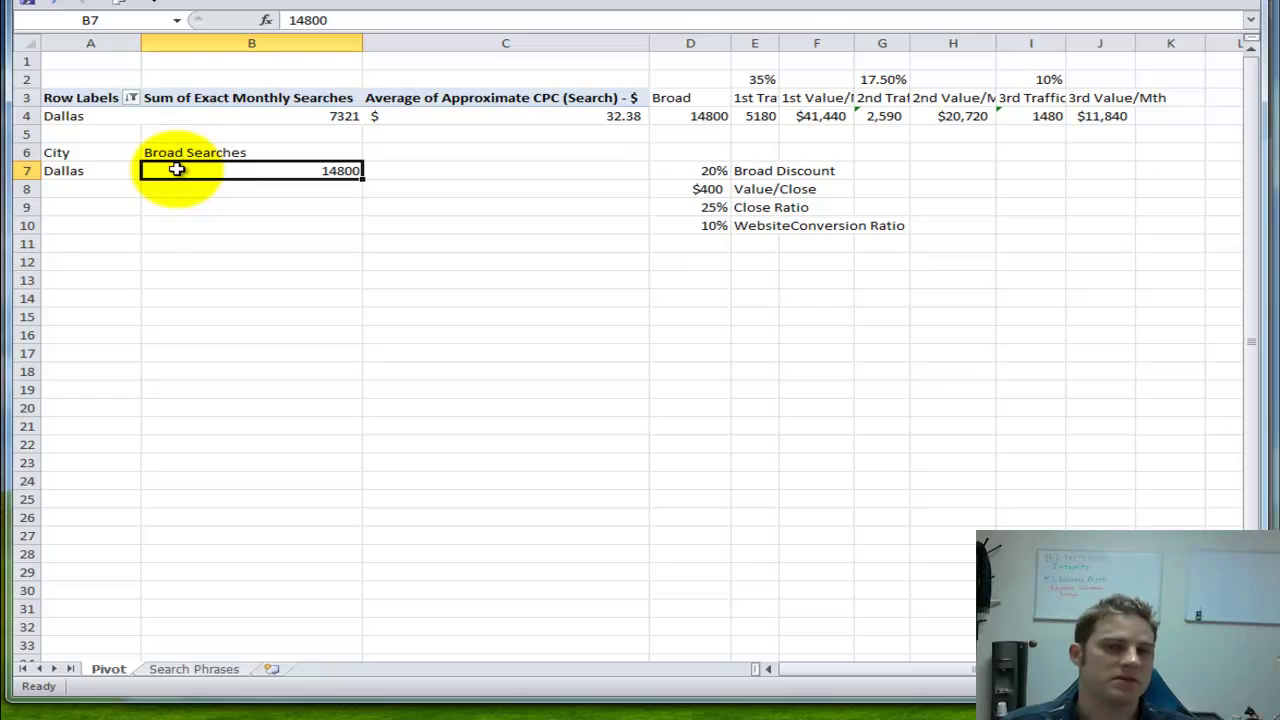
click(710, 207)
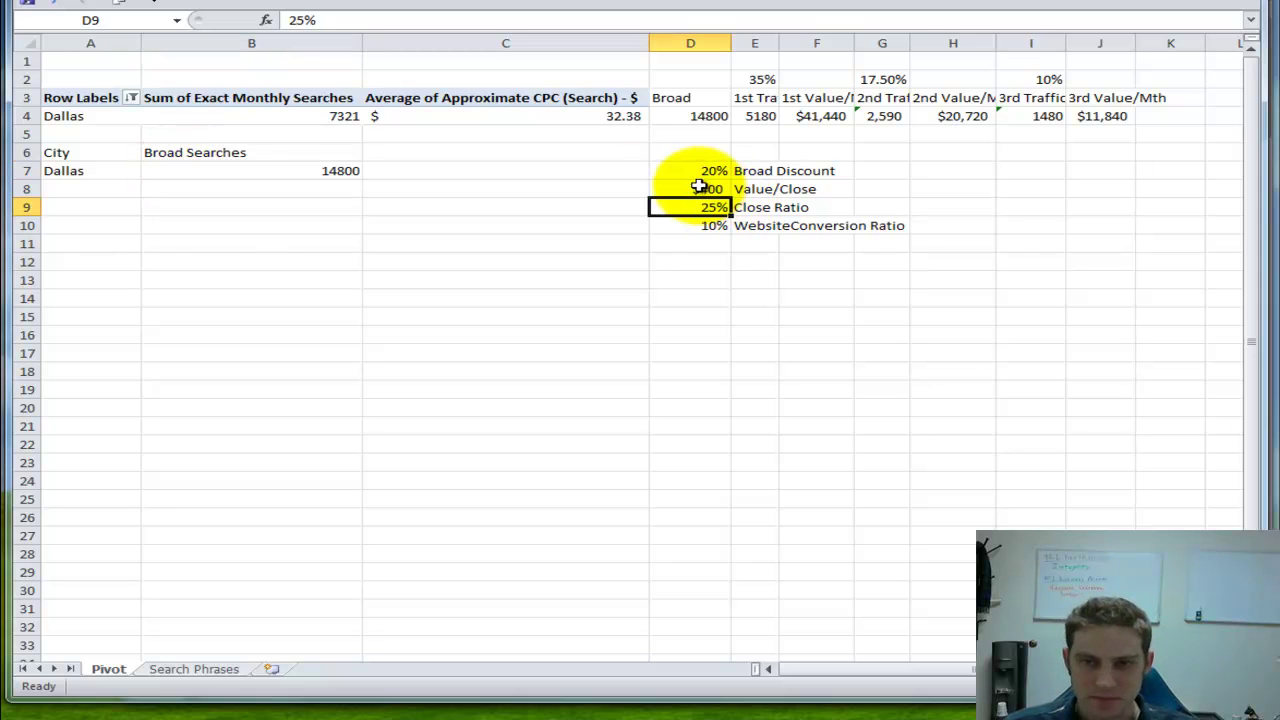
click(710, 115)
click(684, 225)
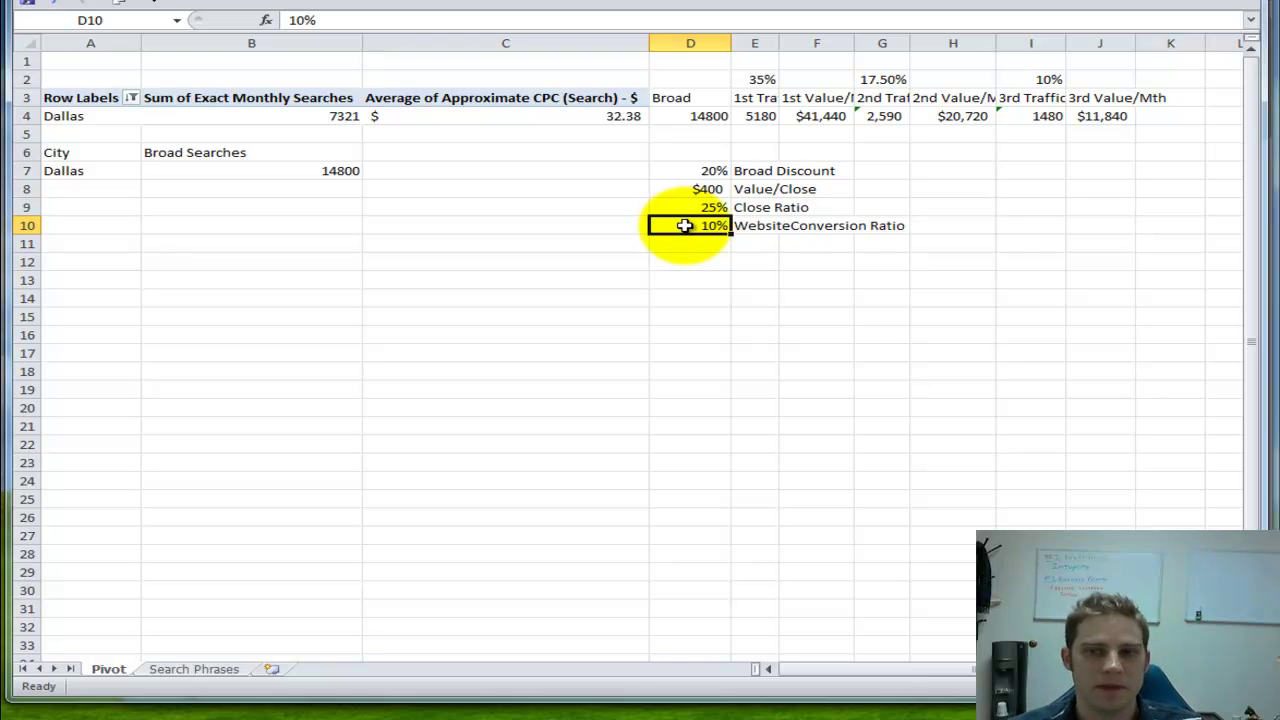
click(656, 207)
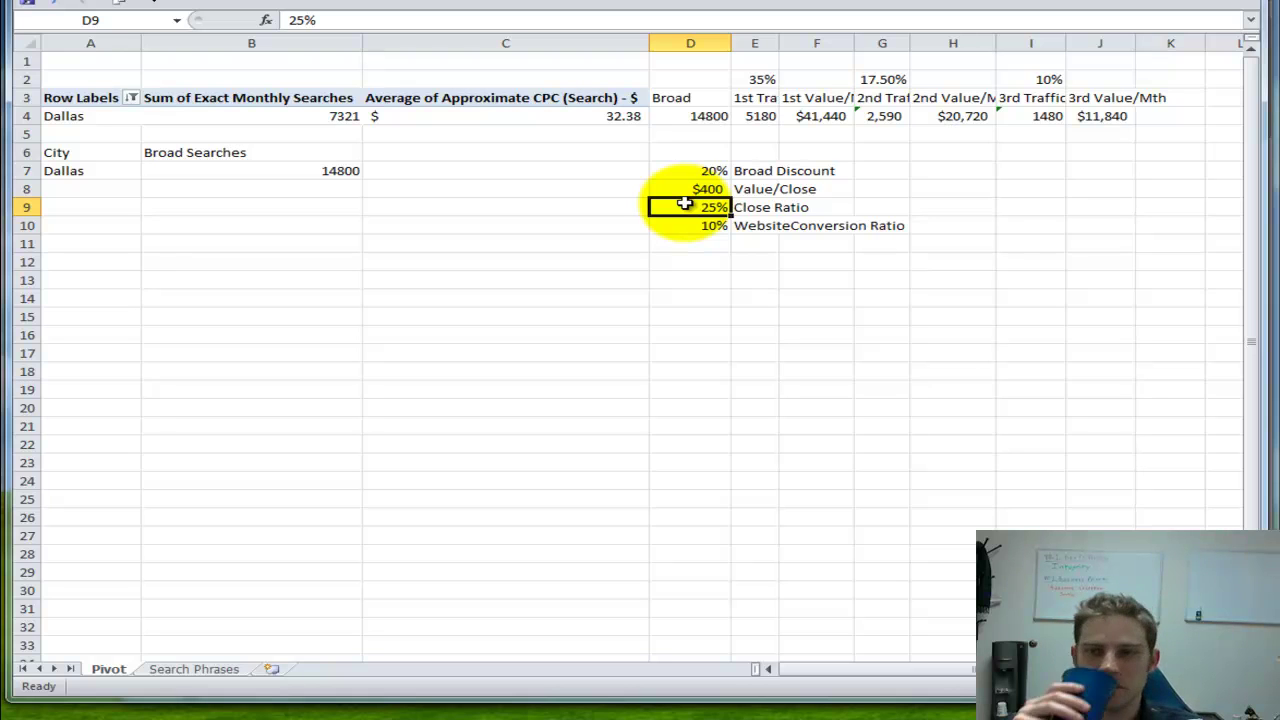
key(Up)
key(Right)
key(Left)
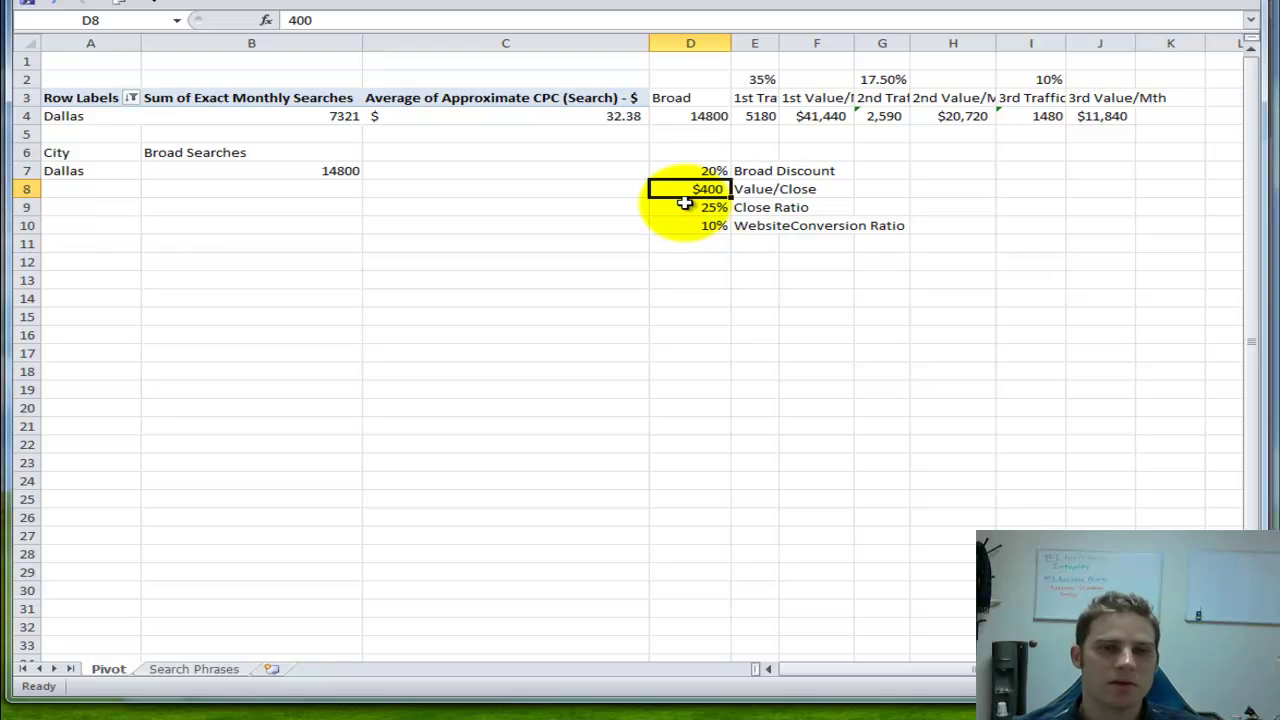
Step: Inspect the first-place traffic and monthly value formulas for Dallas, along with the traffic share percentage they use
key(Up)
key(Up)
key(Up)
key(Up)
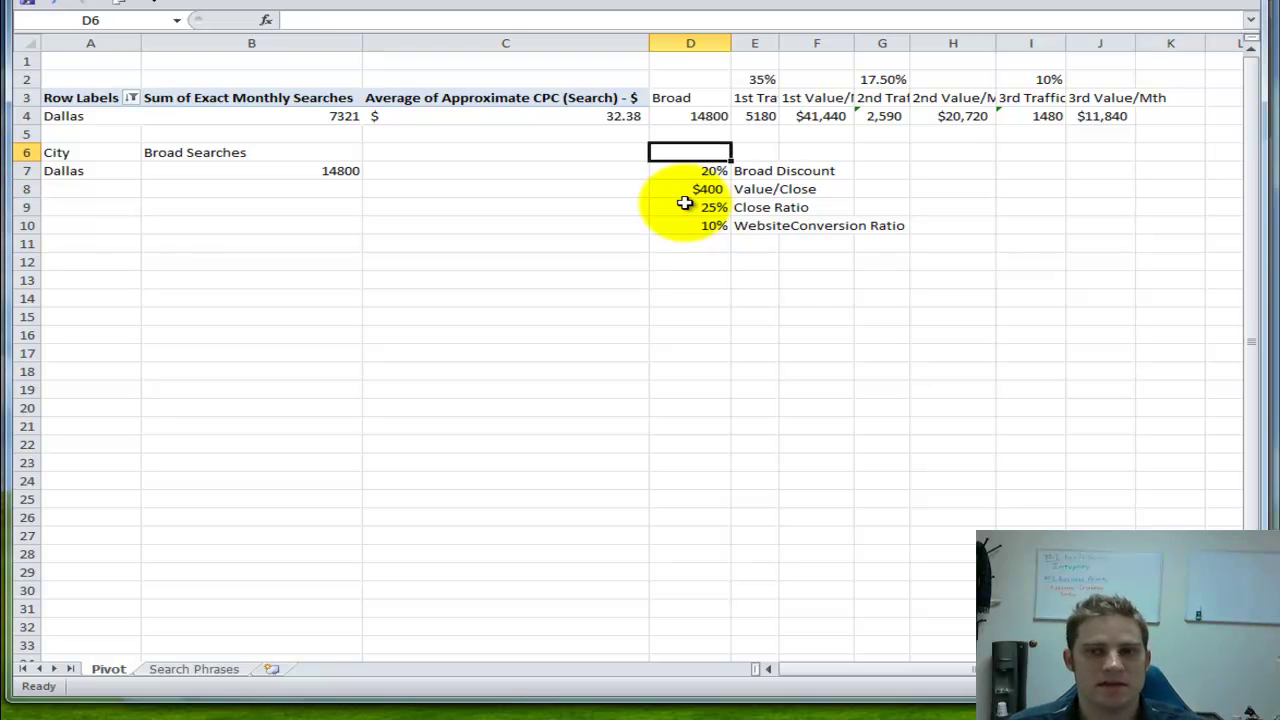
key(Right)
key(Right)
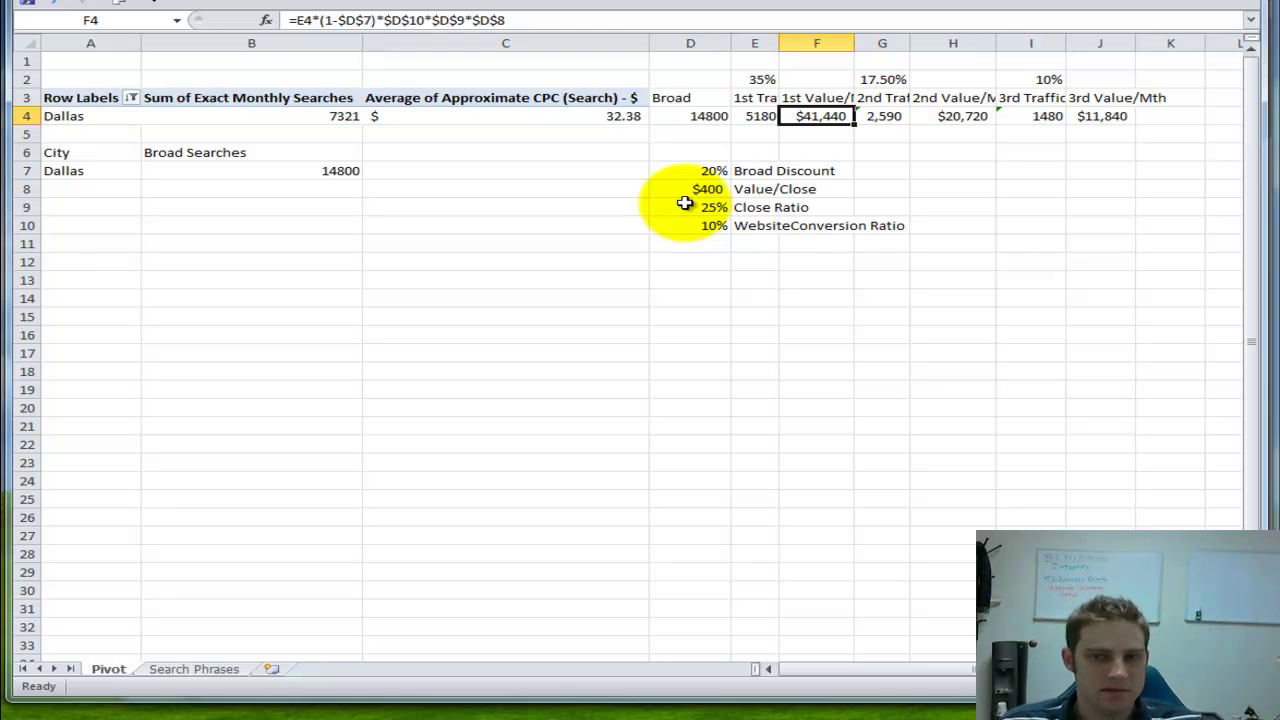
key(Left)
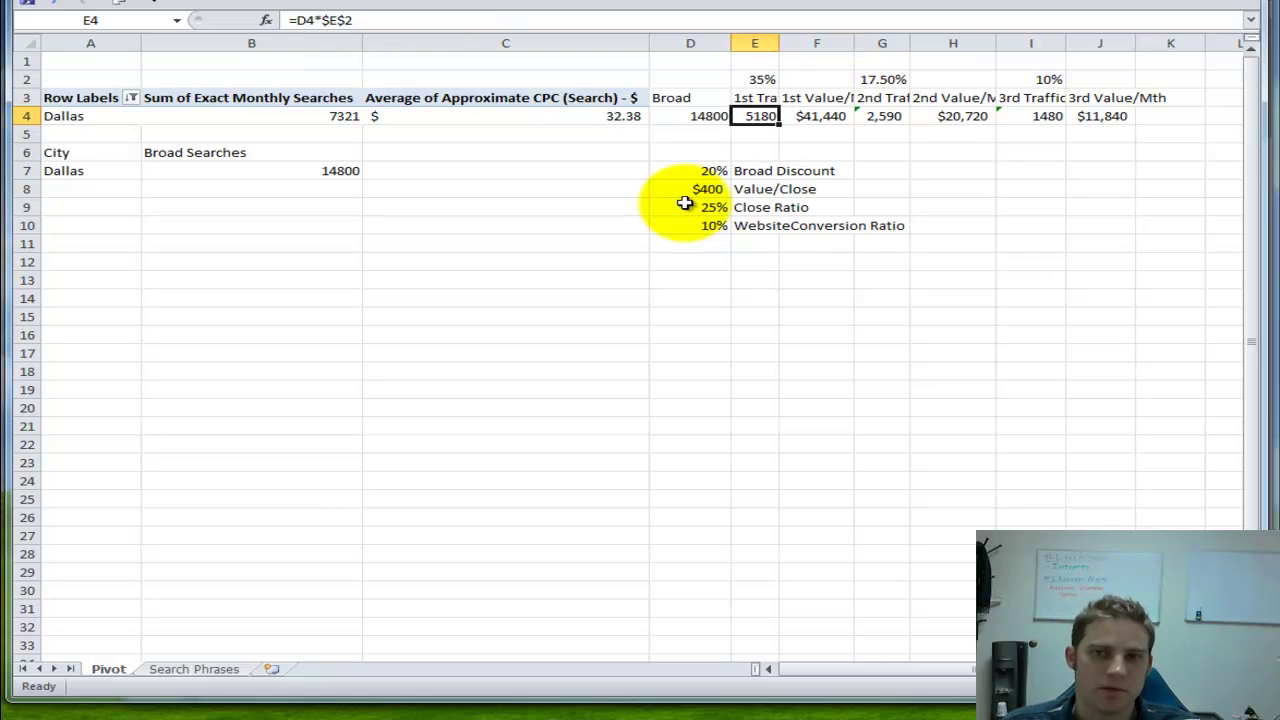
key(Up)
key(Up)
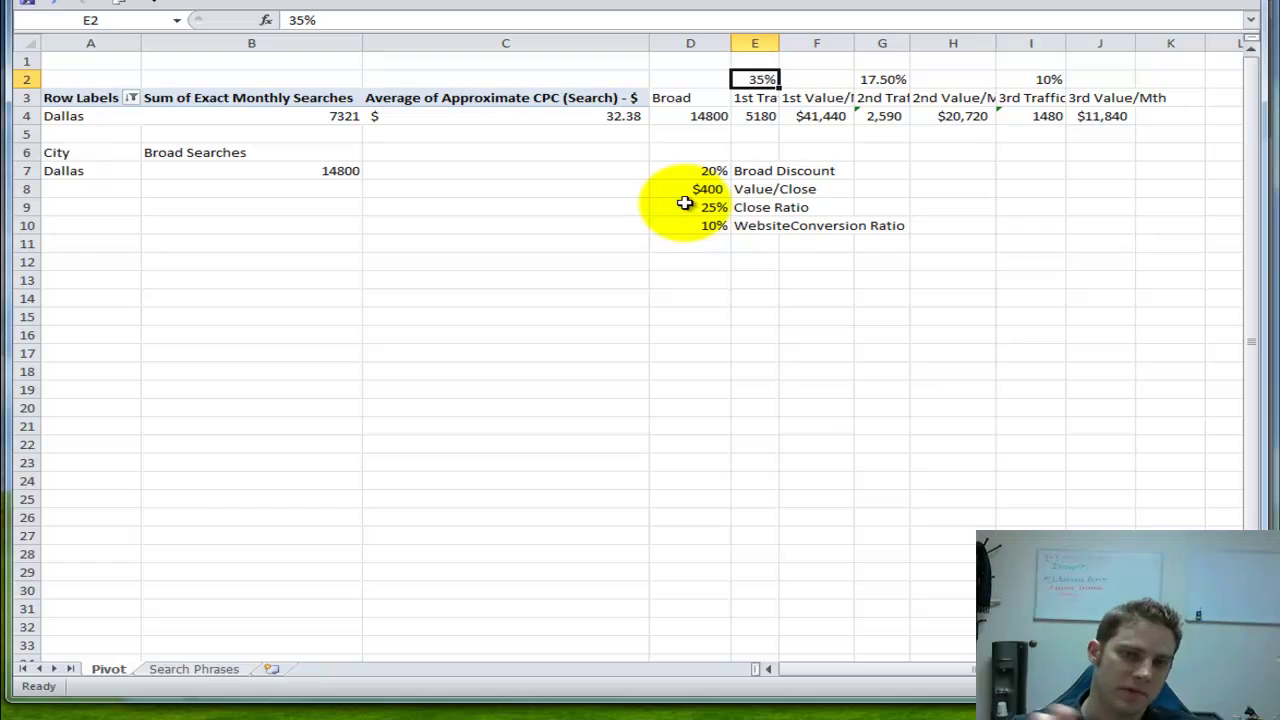
key(Down)
key(Down)
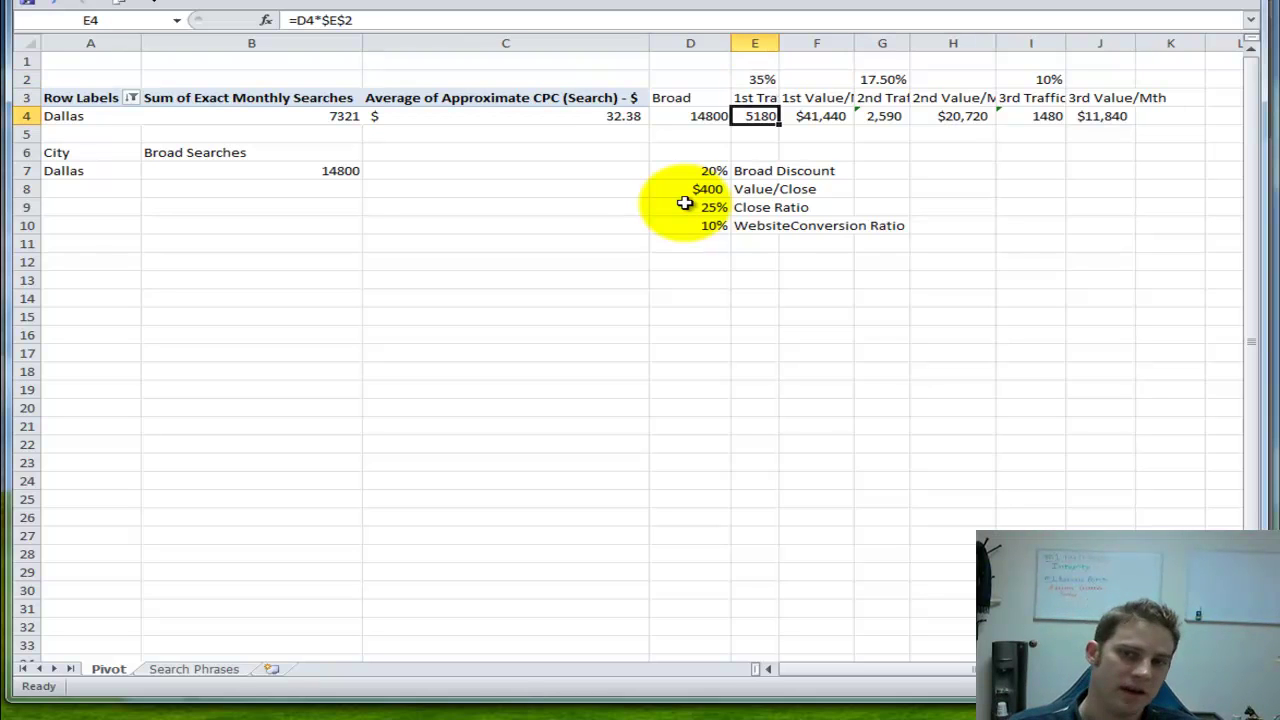
key(Right)
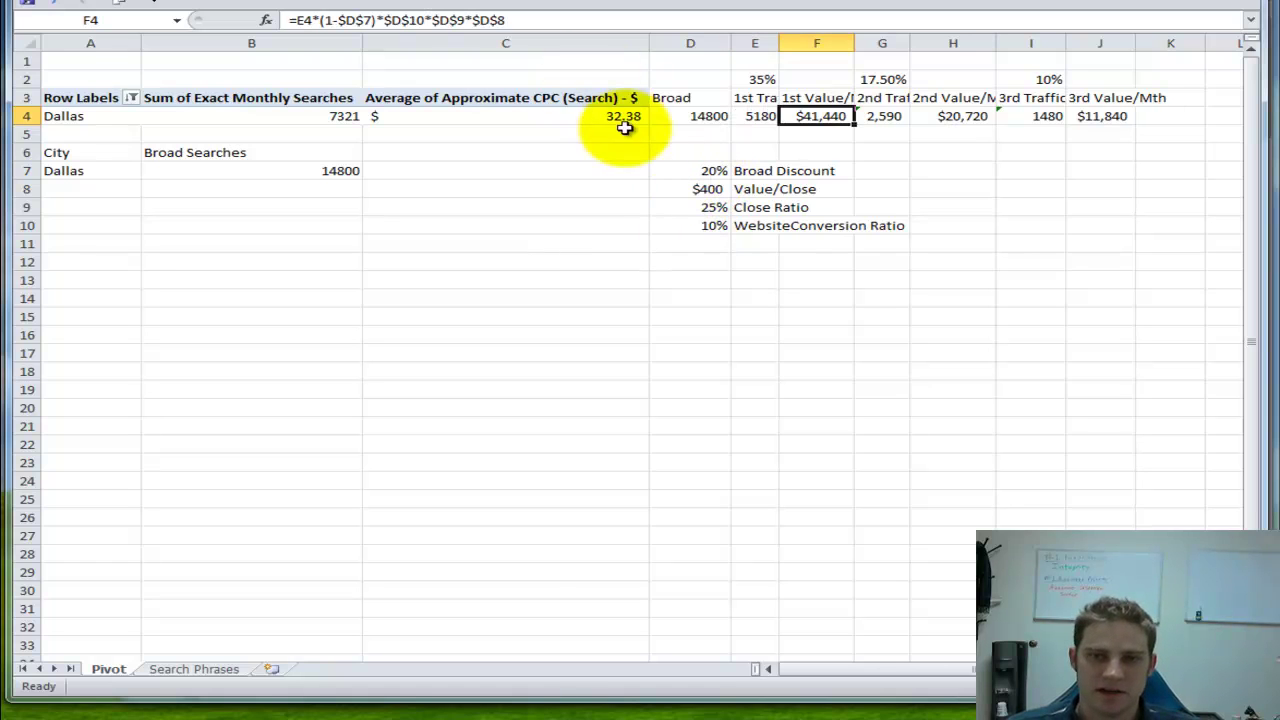
Step: Inspect the formulas behind Dallas's second- and third-place traffic and monthly values
click(880, 97)
click(880, 117)
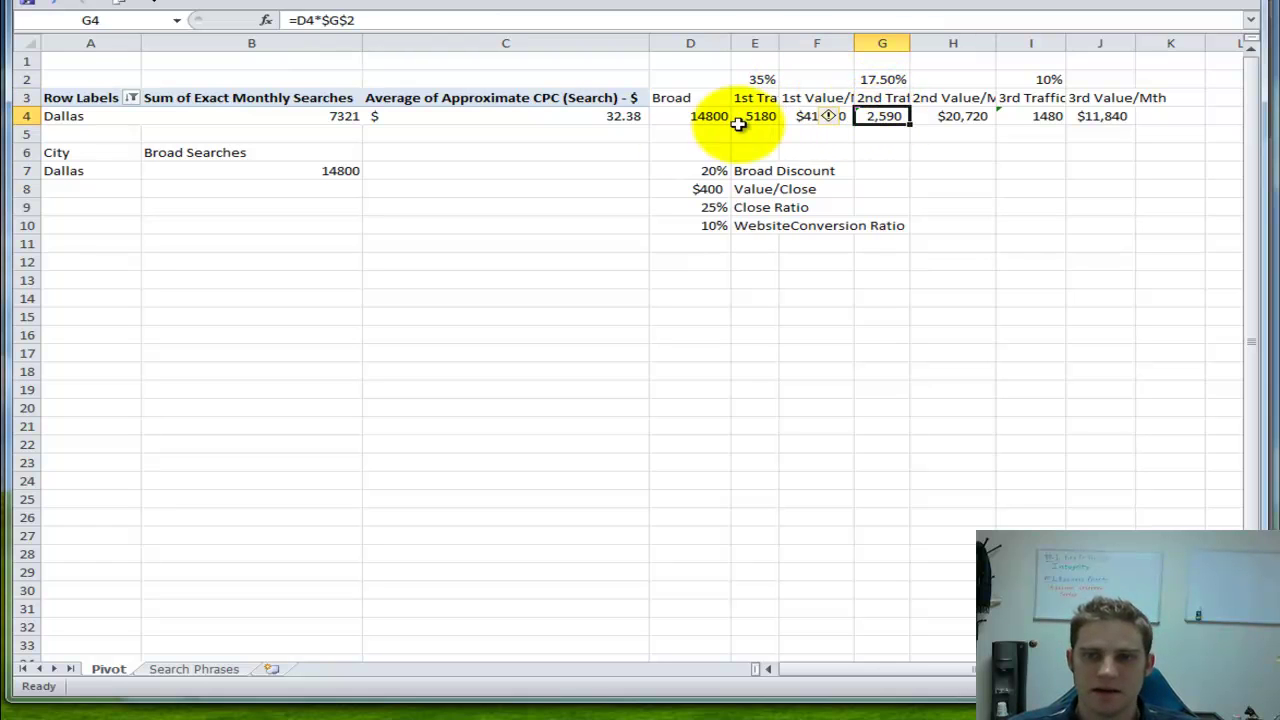
click(955, 118)
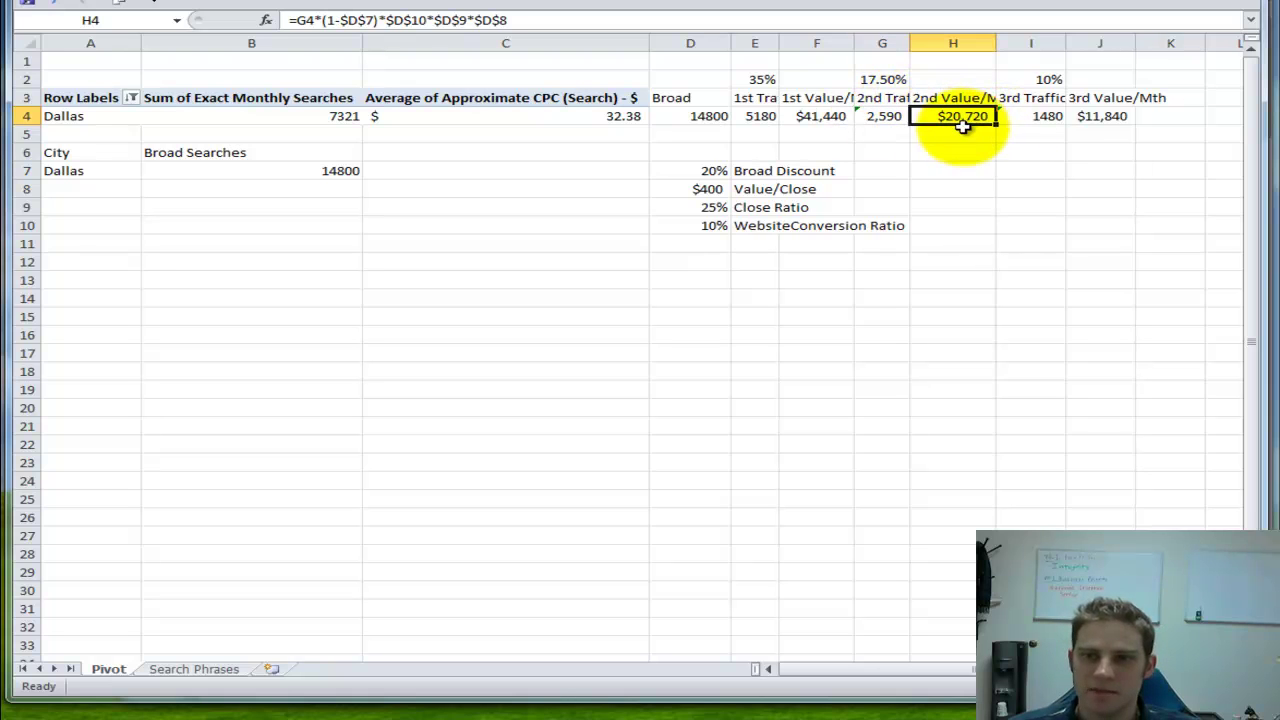
click(1045, 114)
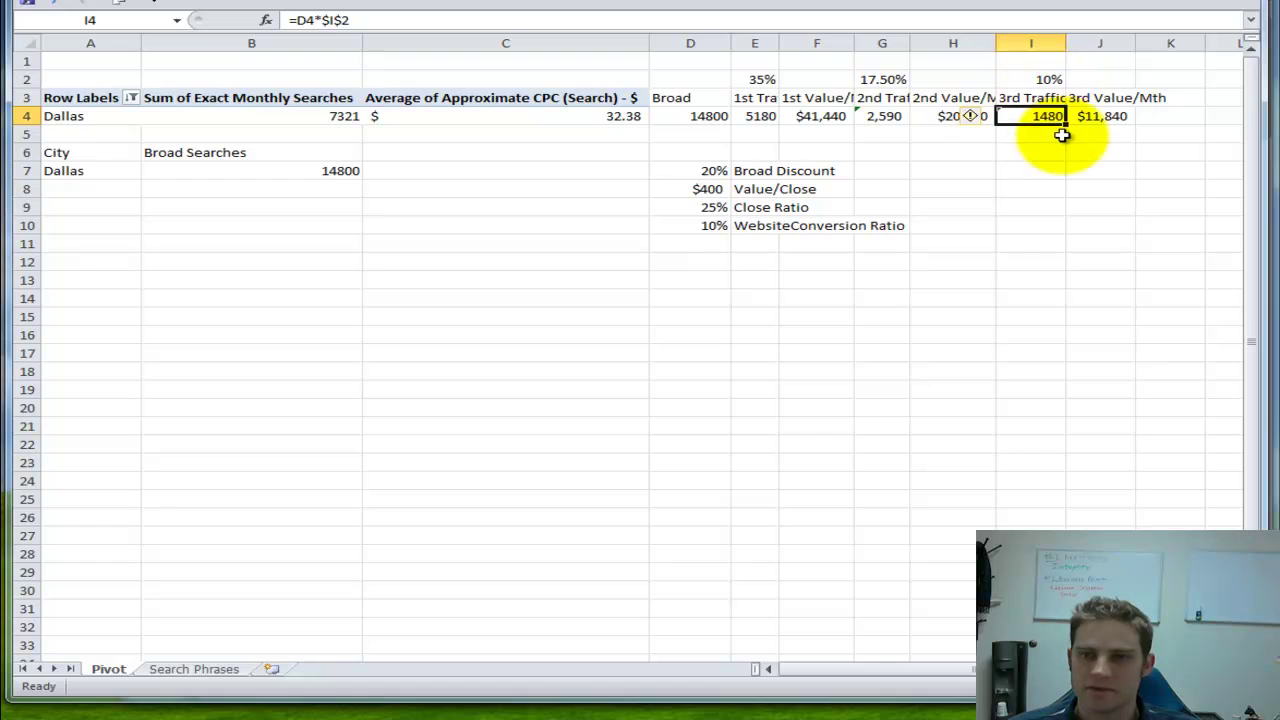
click(1100, 118)
click(1055, 116)
click(1088, 118)
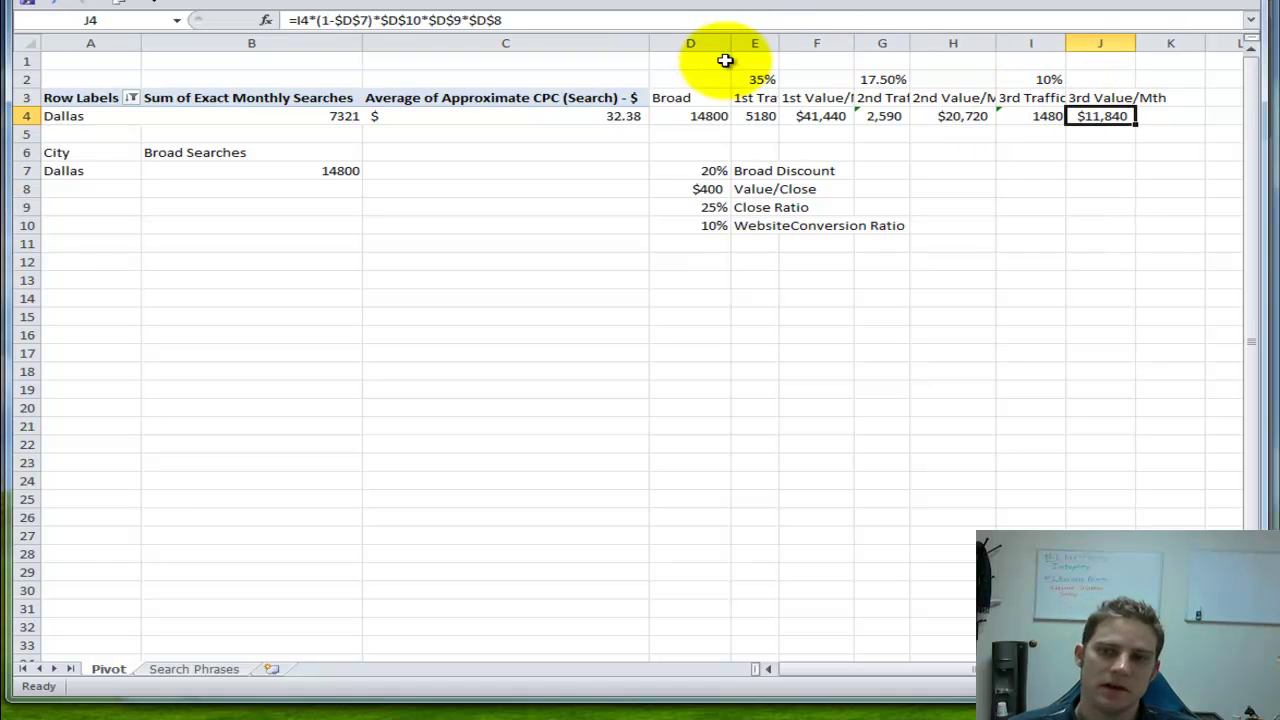
Step: Compare the traffic share percentages across the three rankings, and select the first- and second-place monthly values together
drag(757, 79, 1035, 80)
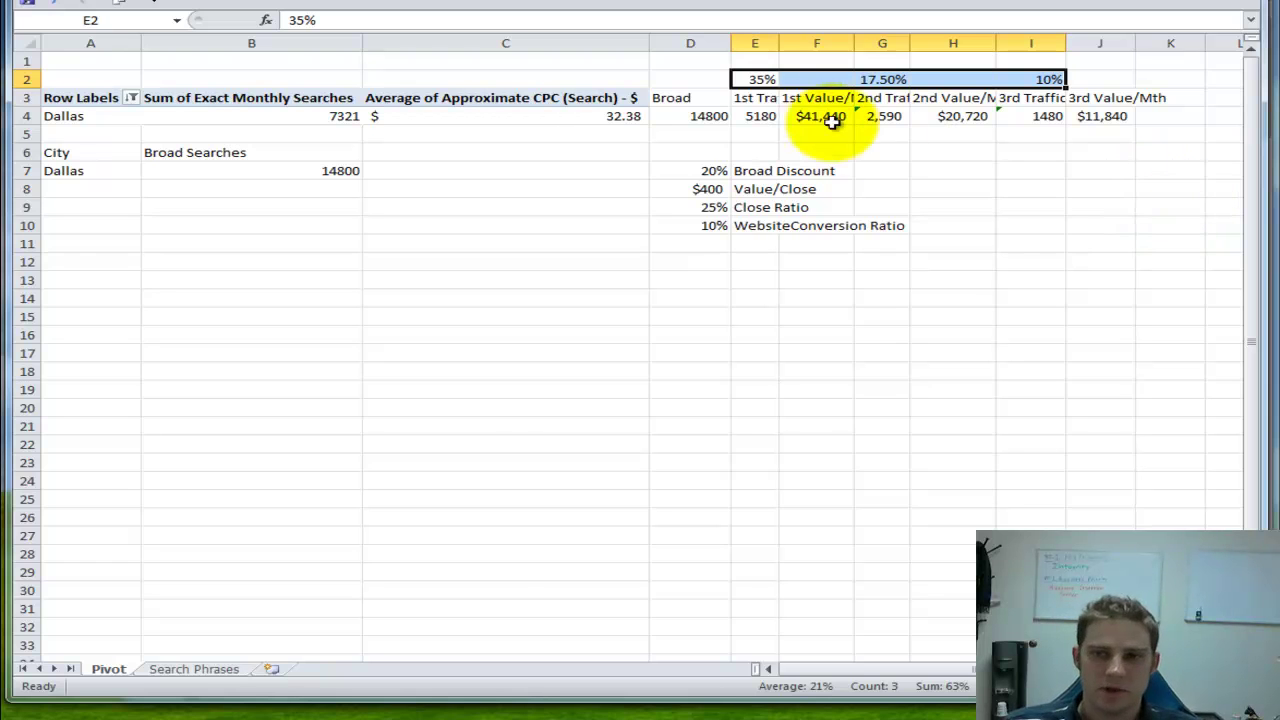
click(859, 148)
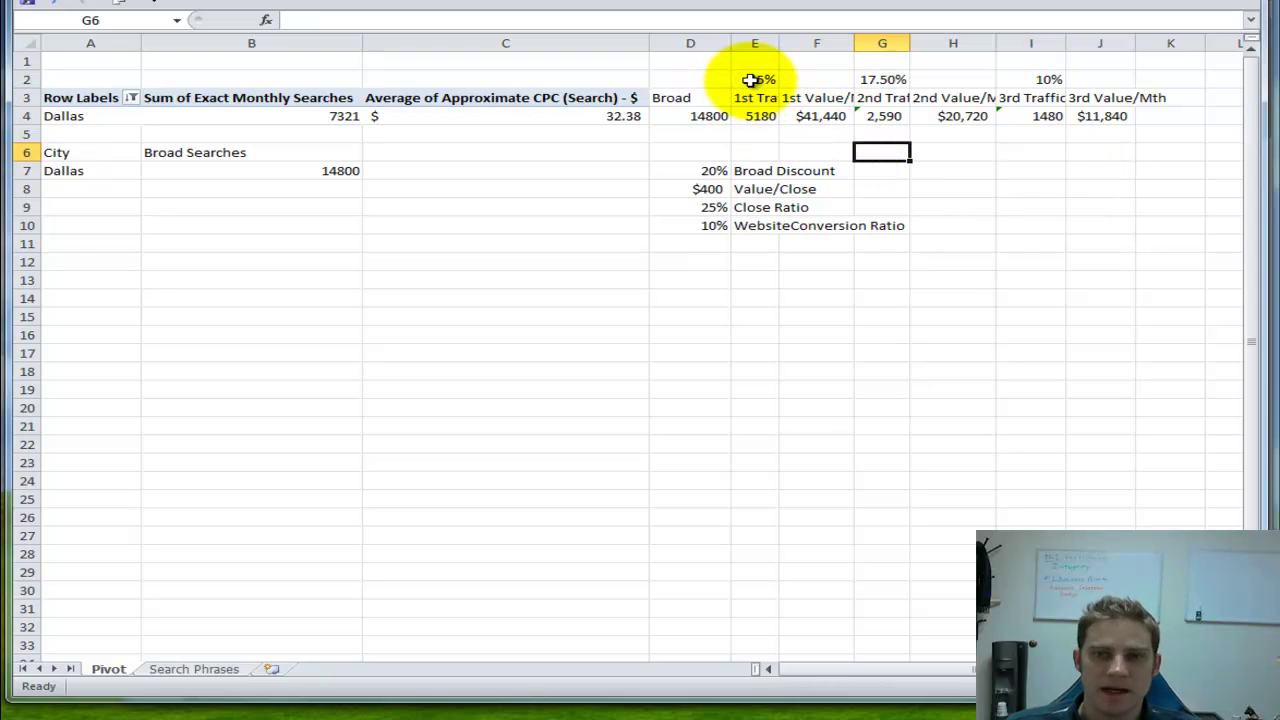
click(822, 121)
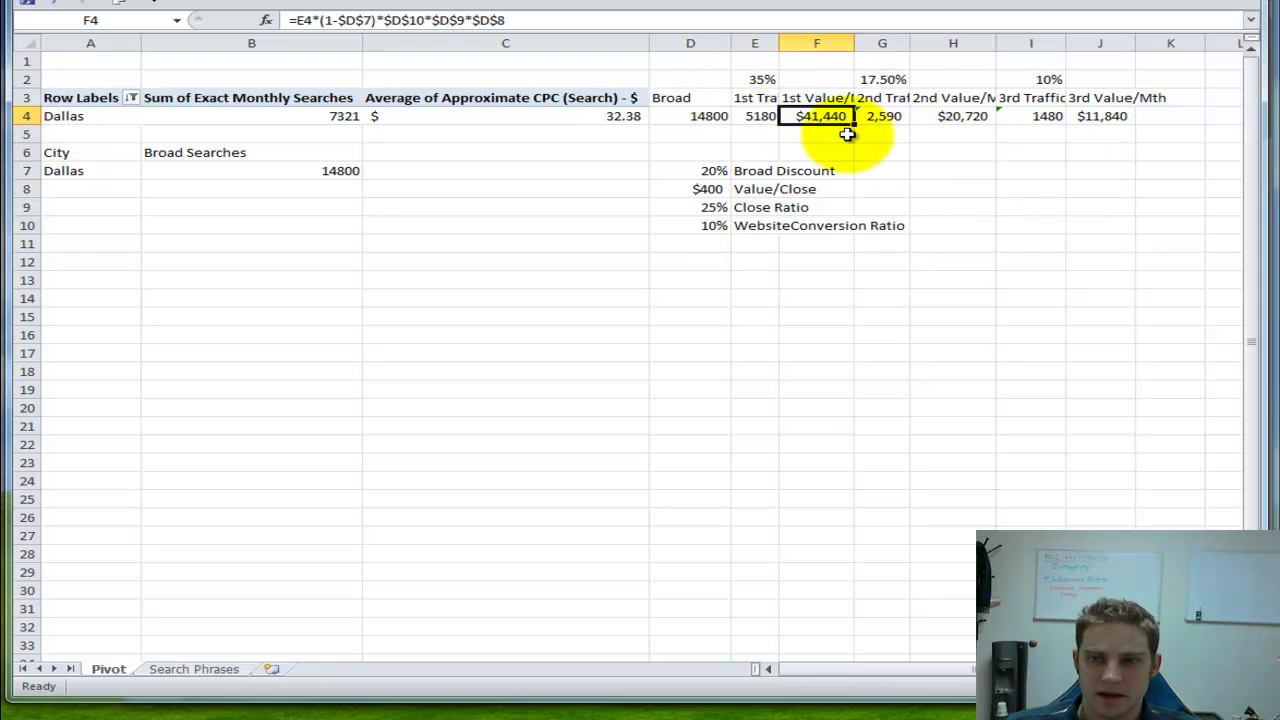
ctrl+click(963, 117)
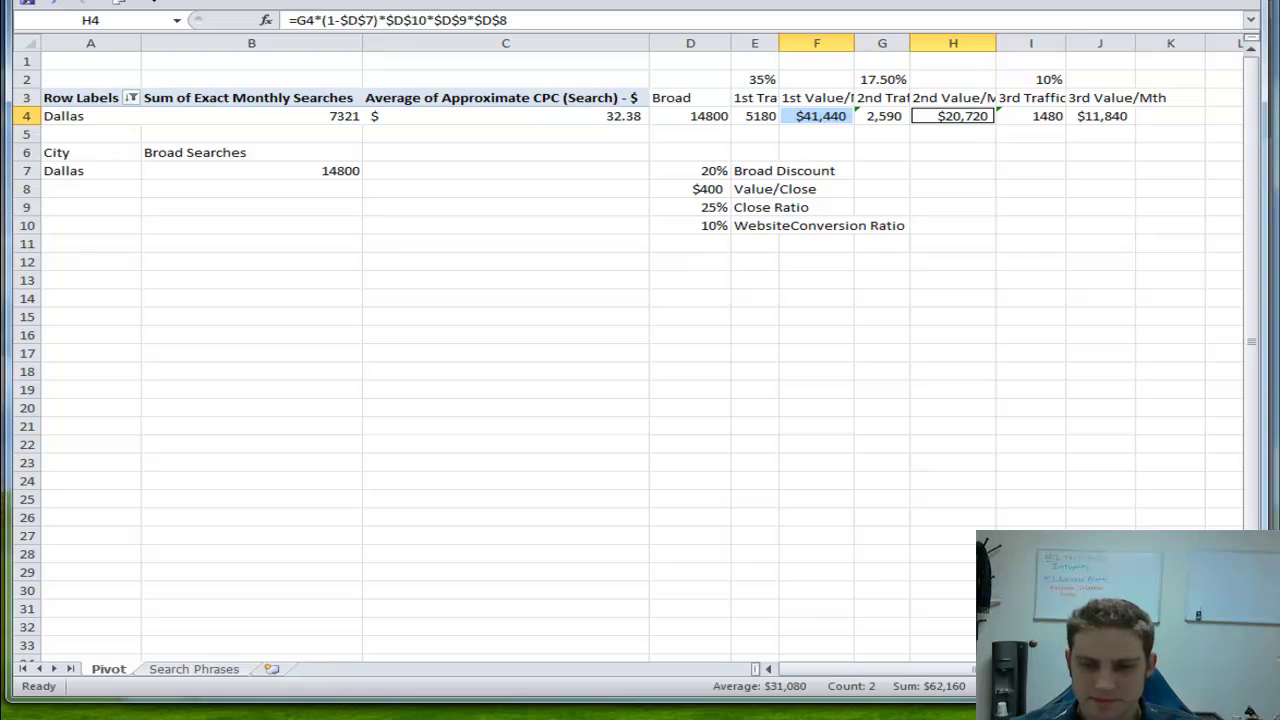
Step: Check the Dallas Plumbing Company web address in Firefox against the top phrase on Excel's Search Phrases sheet
key(alt+Tab)
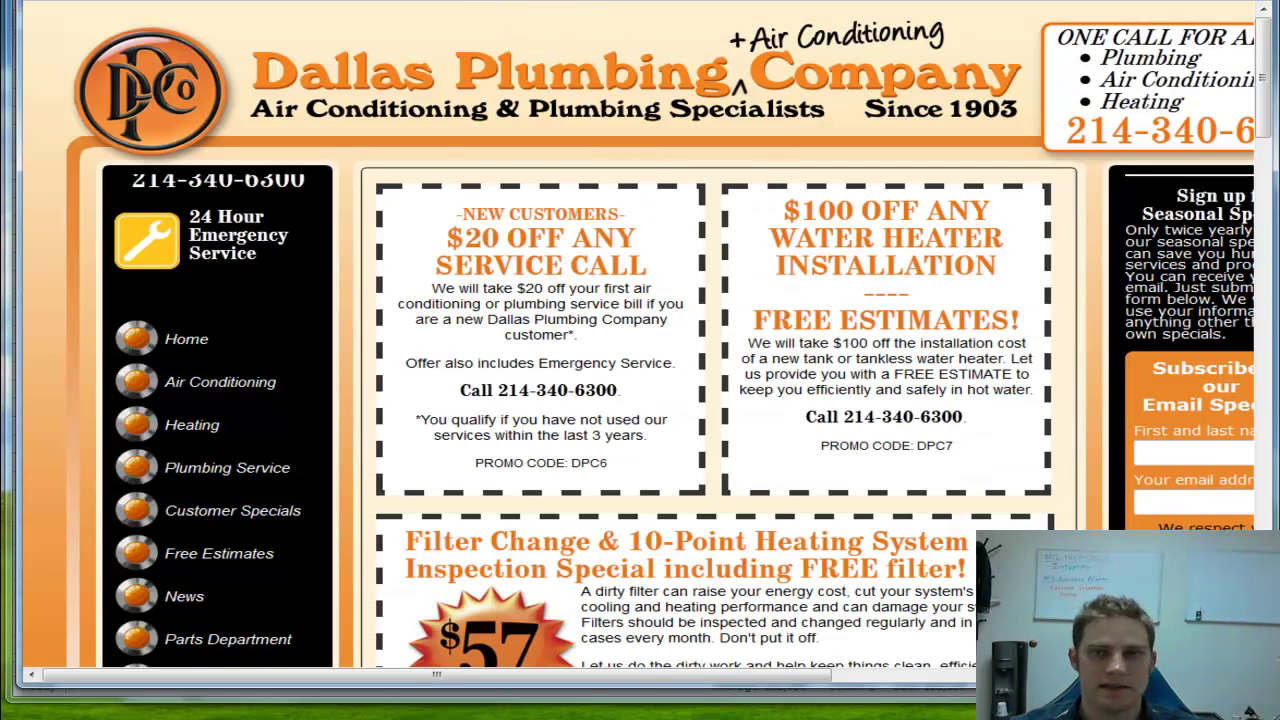
key(ctrl+l)
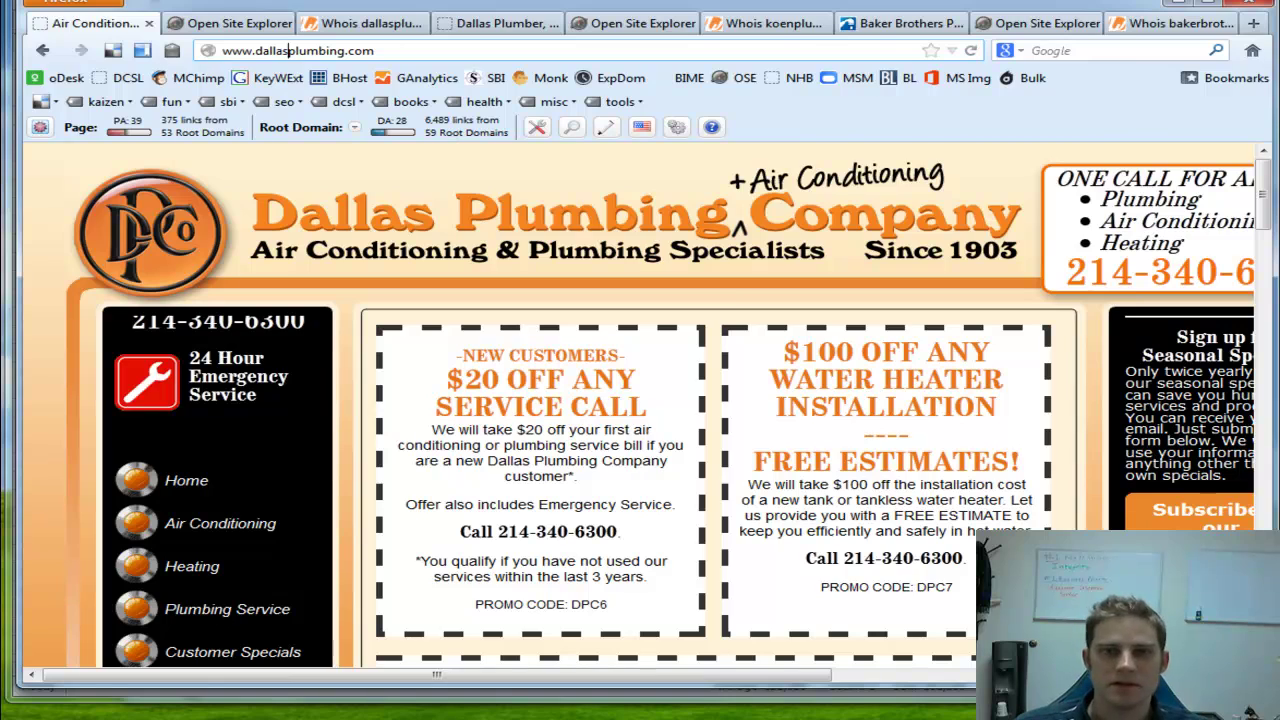
key(alt+Tab)
click(194, 669)
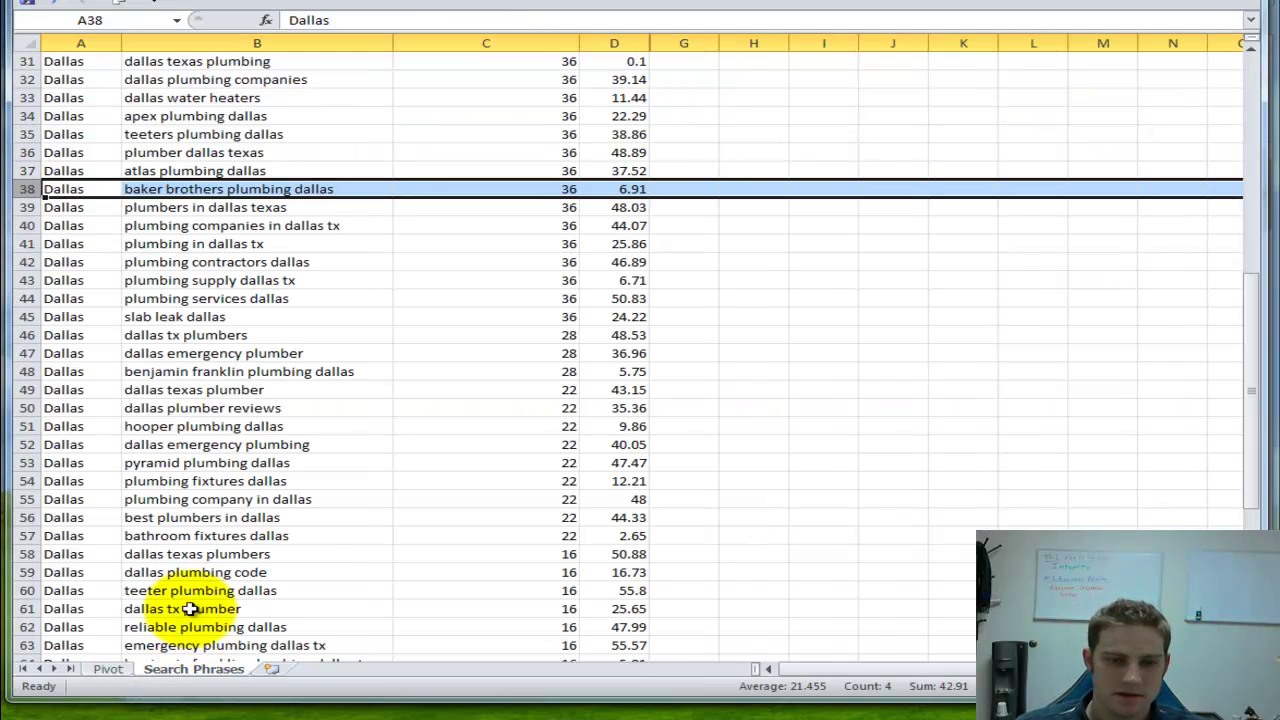
key(ctrl+Home)
click(228, 80)
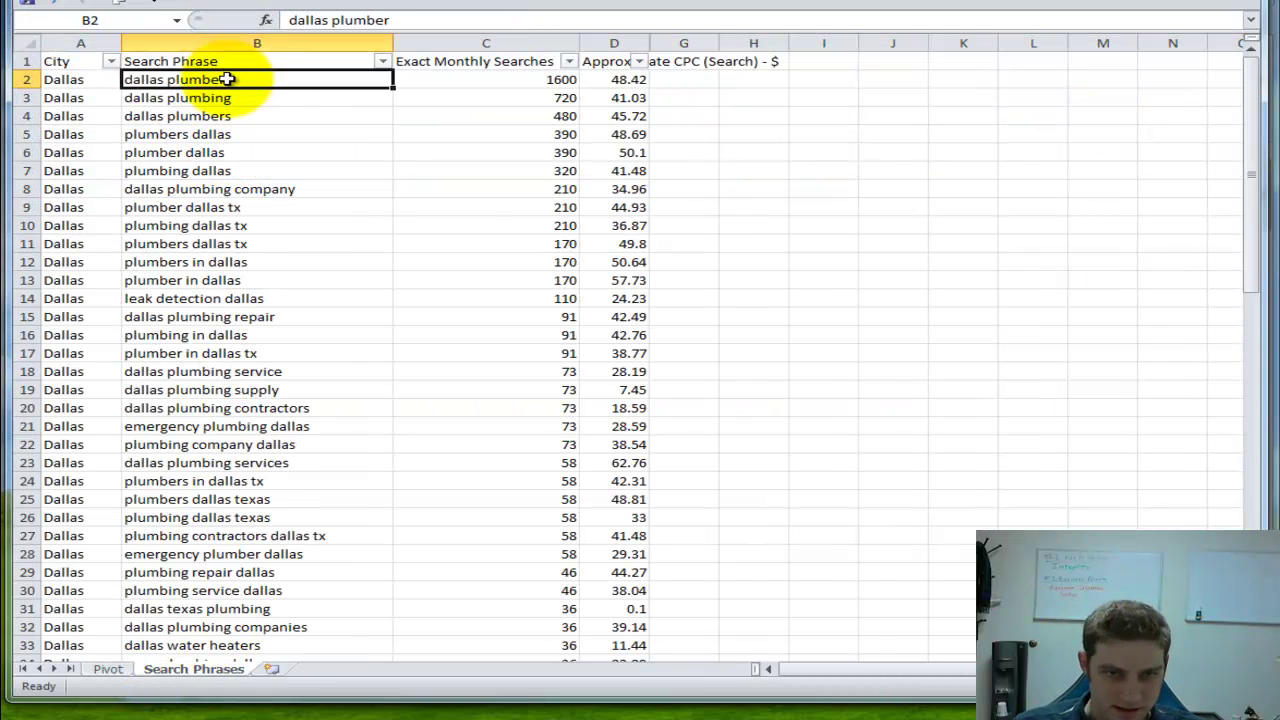
Step: Switch to Firefox and examine the Dallas Plumbing Company home page, including its layout, customer offers and navigation links
key(alt+Tab)
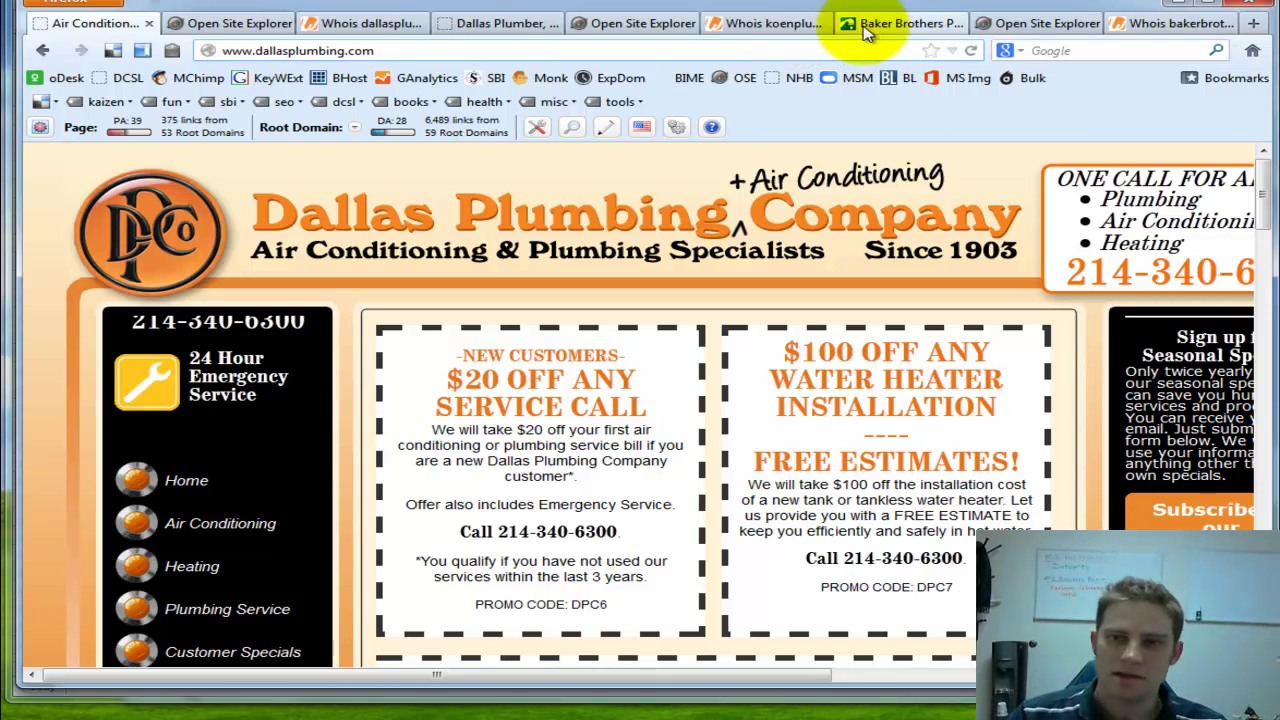
key(F11)
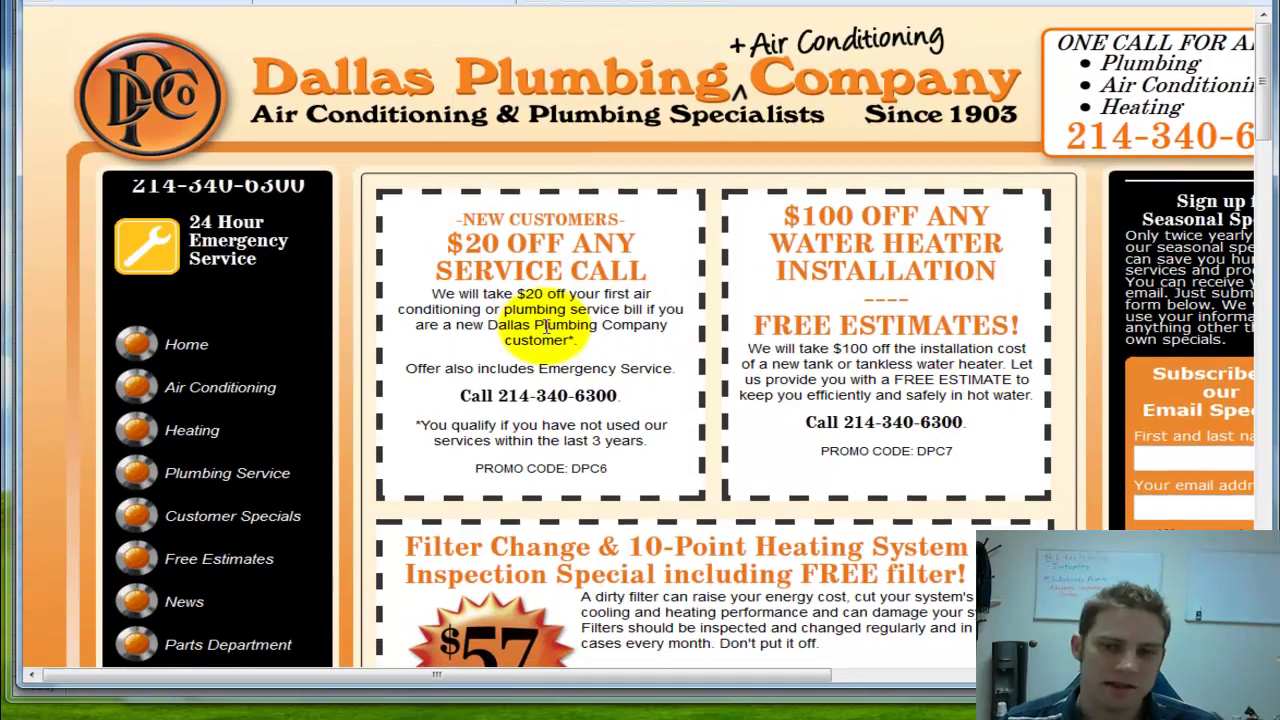
scroll(548, 328, down, 7)
scroll(548, 335, up, 7)
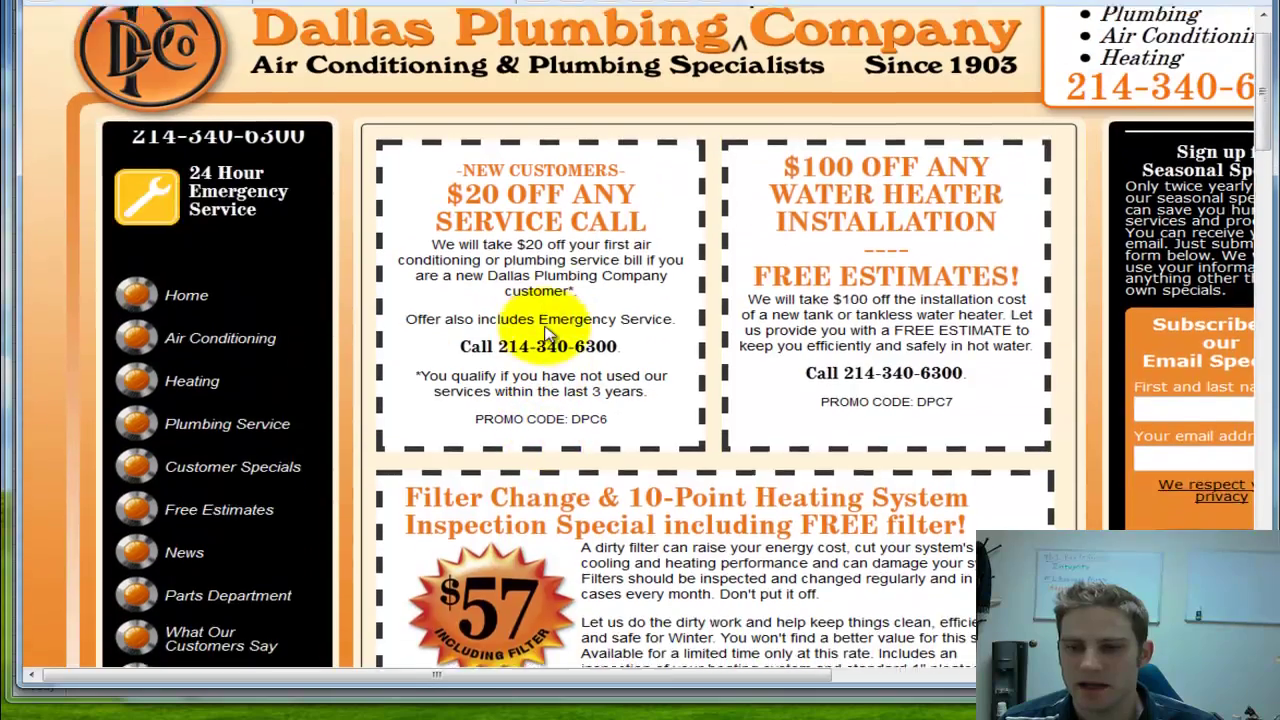
mouse_move(768, 684)
mouse_down()
mouse_move(1166, 684)
mouse_move(746, 676)
mouse_up()
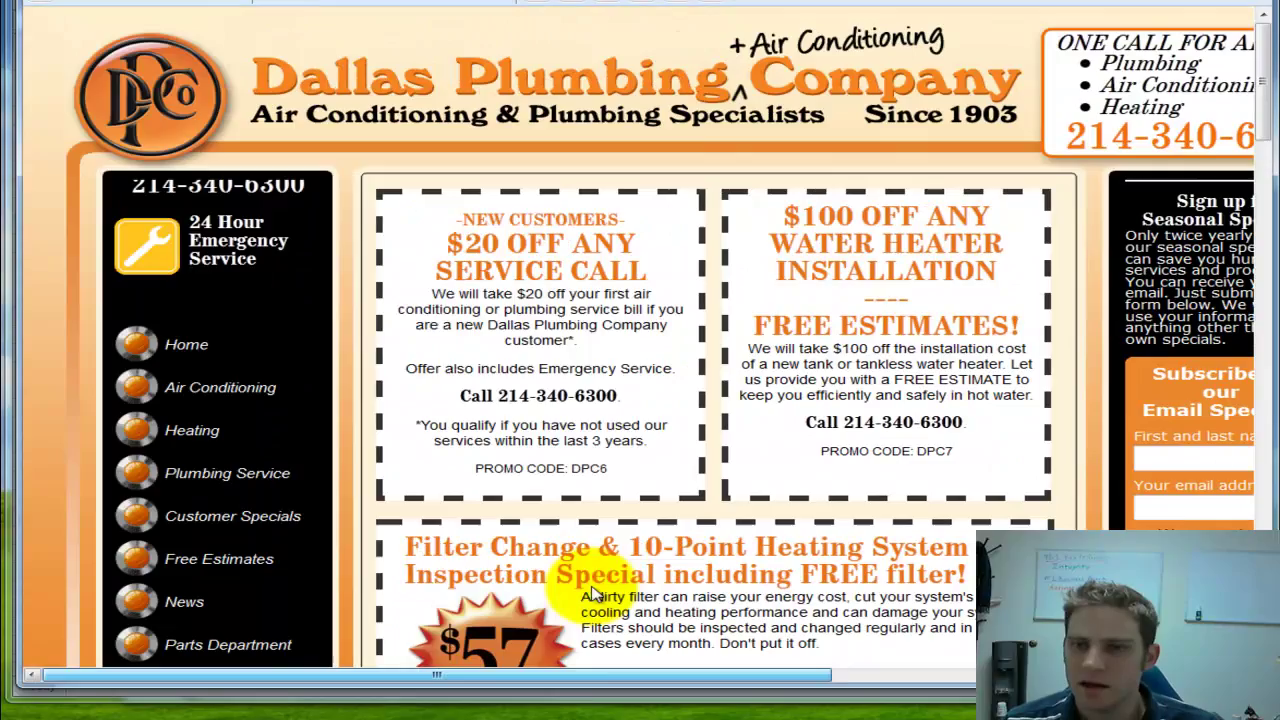
drag(513, 325, 546, 463)
click(546, 455)
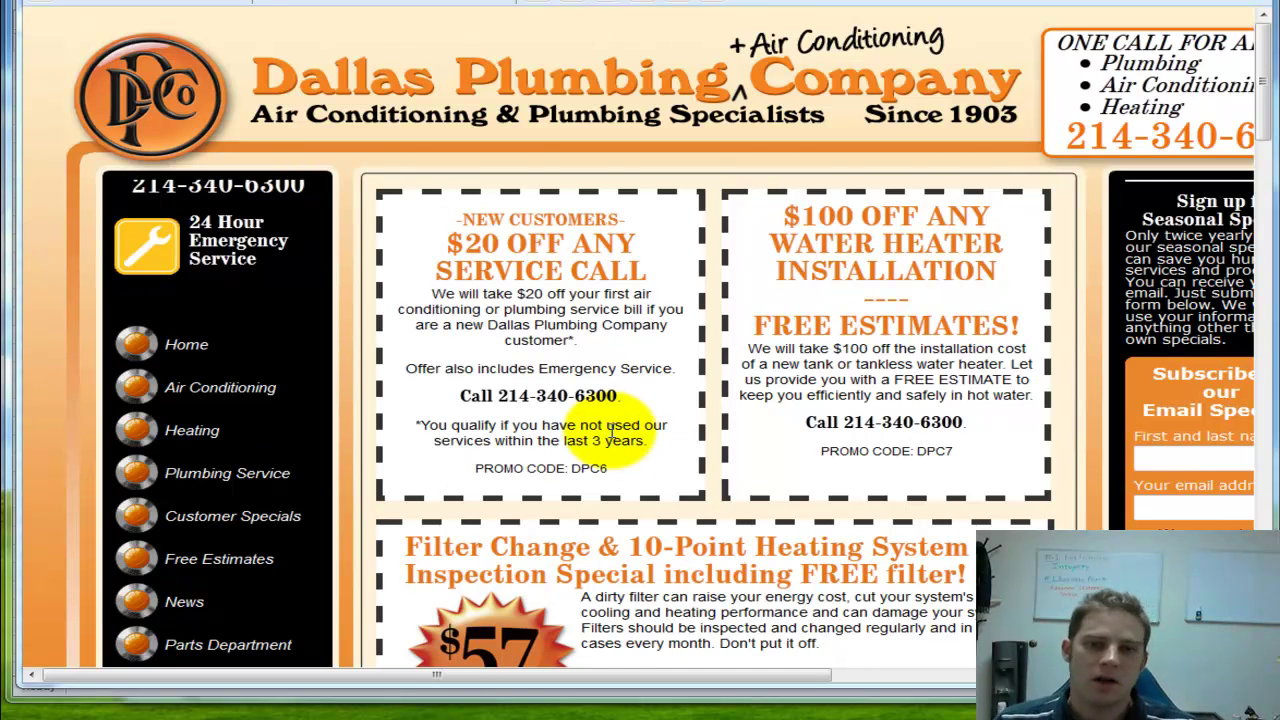
scroll(575, 370, down, 3)
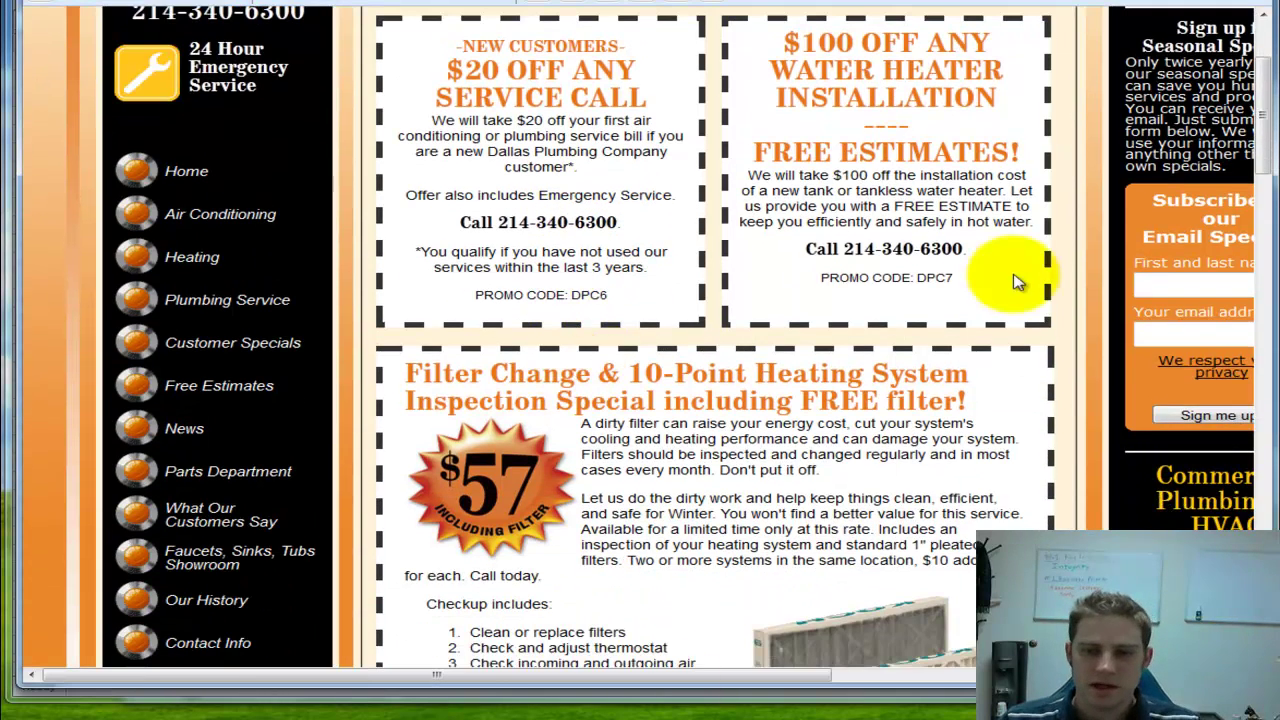
scroll(655, 530, up, 3)
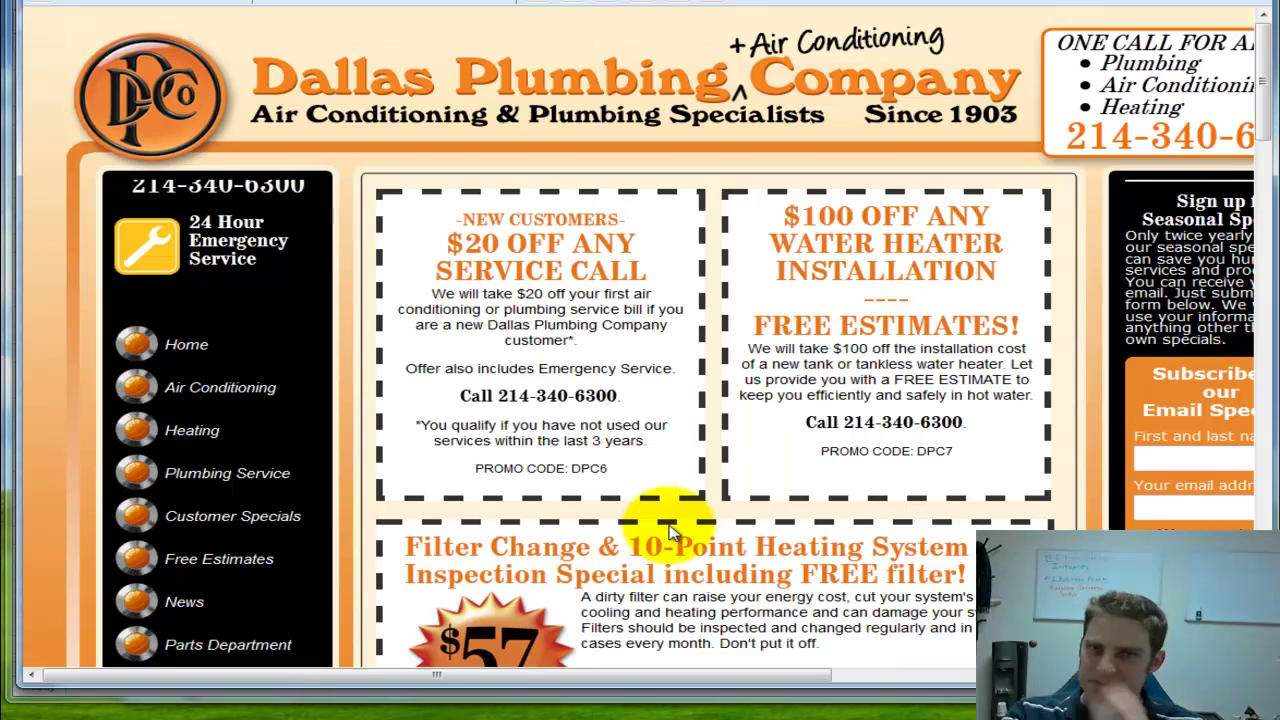
Step: Check dallasplumbing.com's Domain Authority in Open Site Explorer and its creation date and registrant details in the Whois record
key(ctrl+Tab)
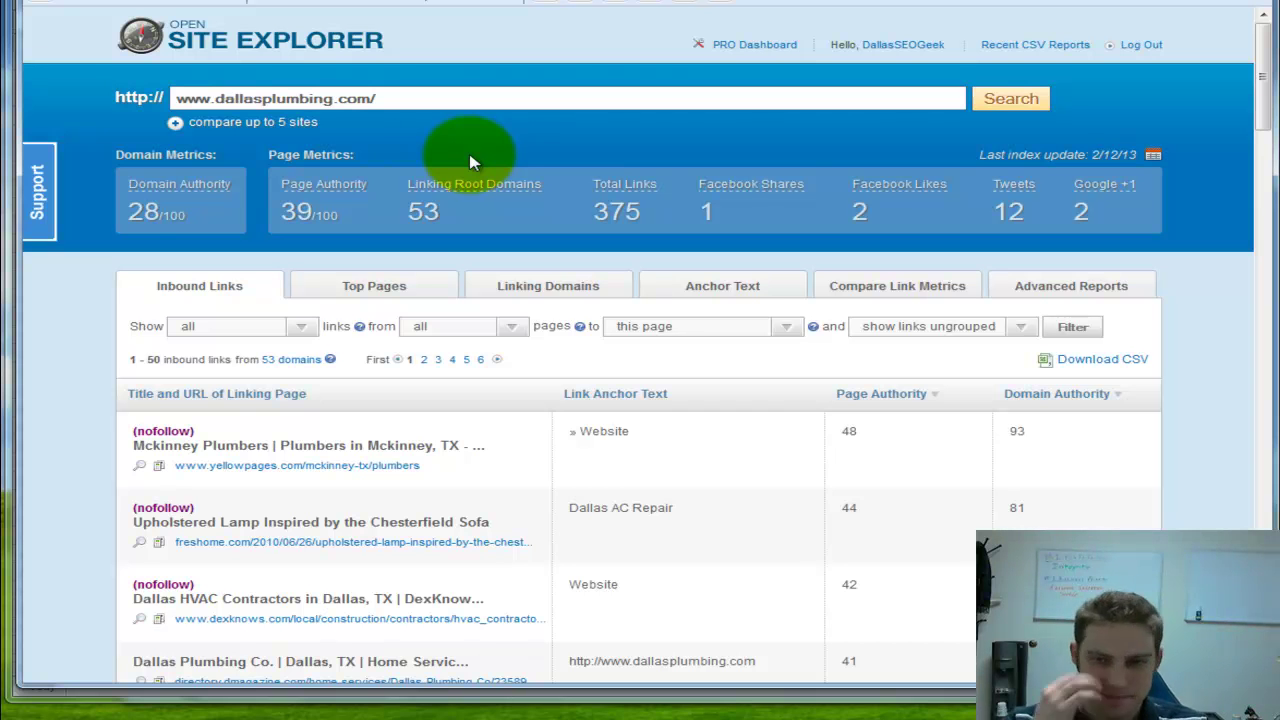
drag(121, 213, 162, 222)
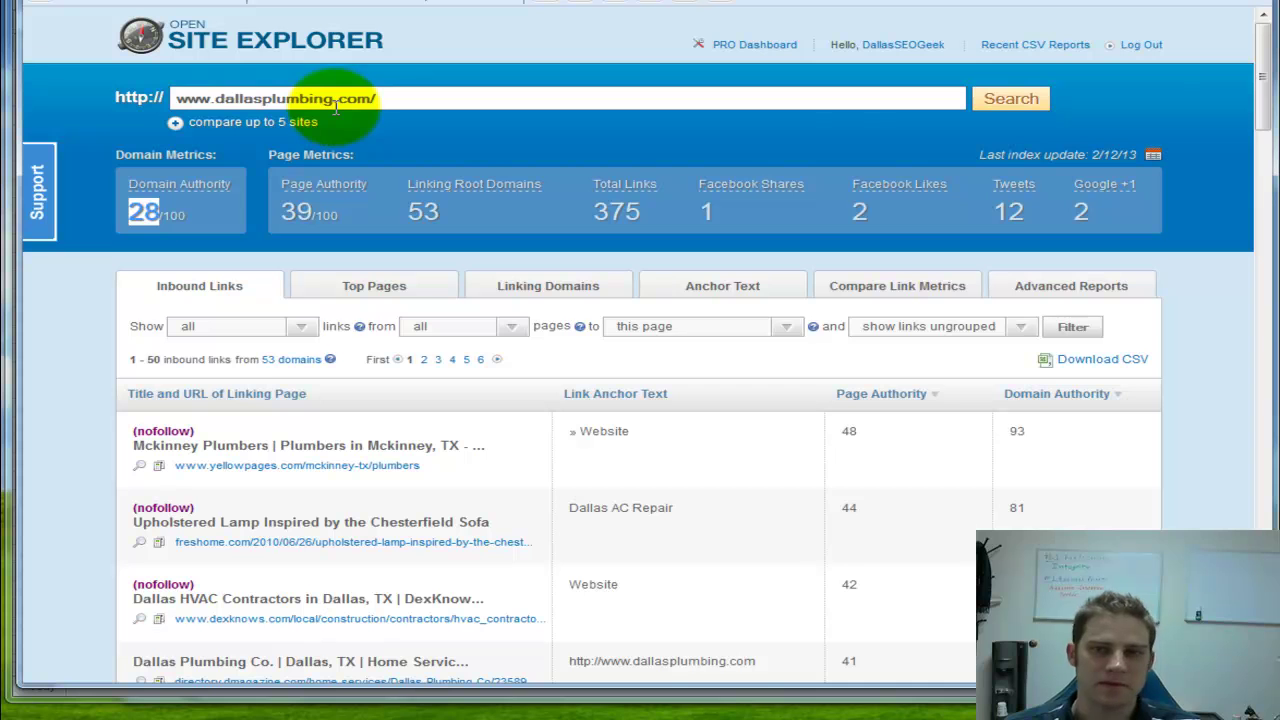
key(ctrl+Tab)
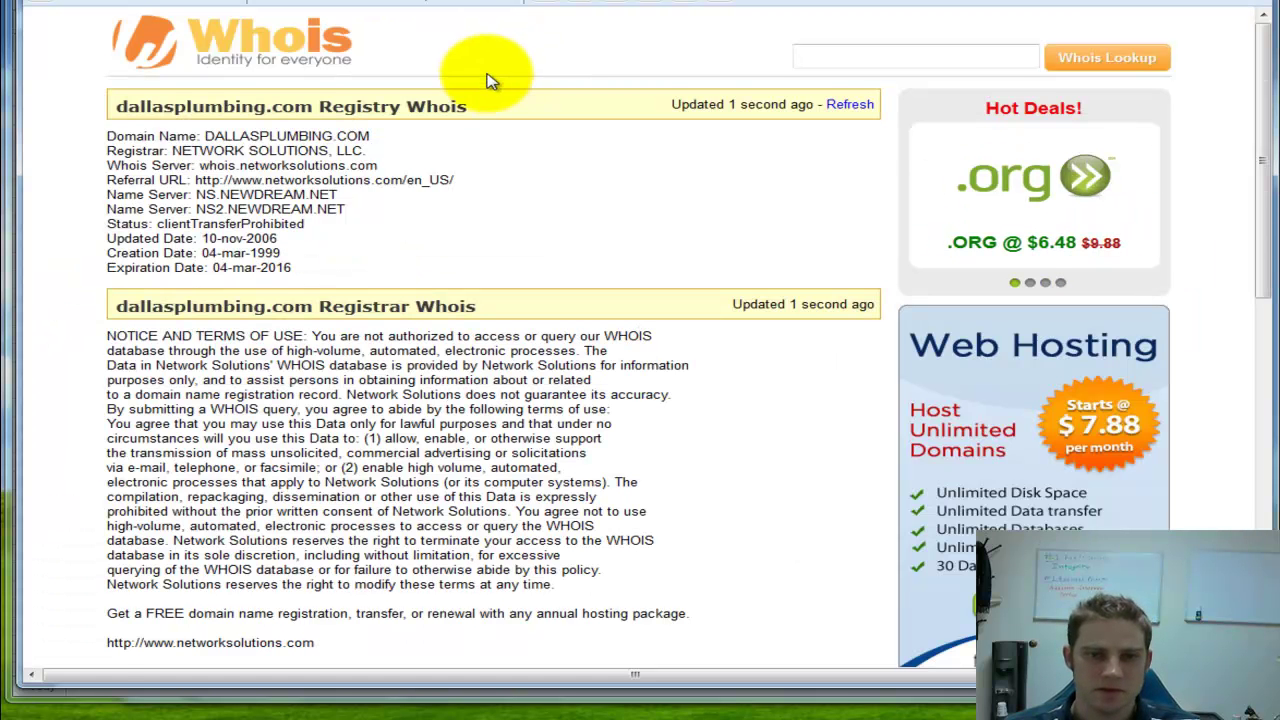
drag(107, 253, 316, 260)
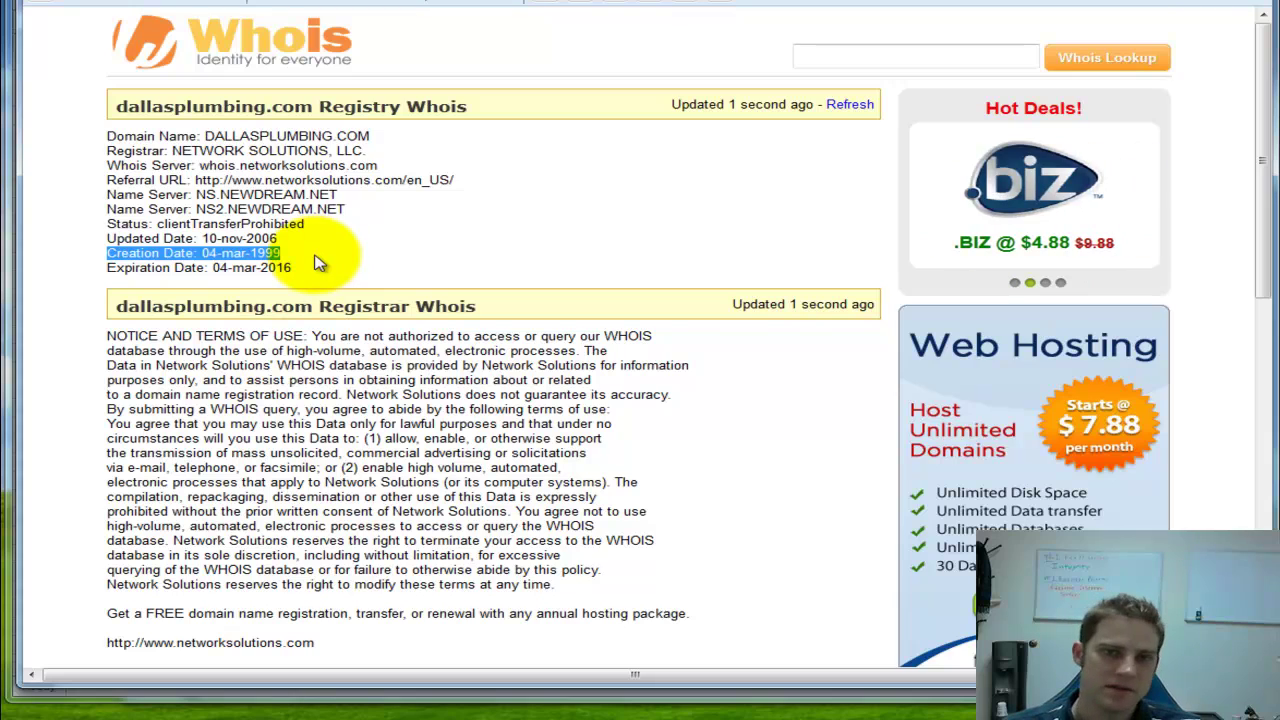
scroll(316, 262, down, 5)
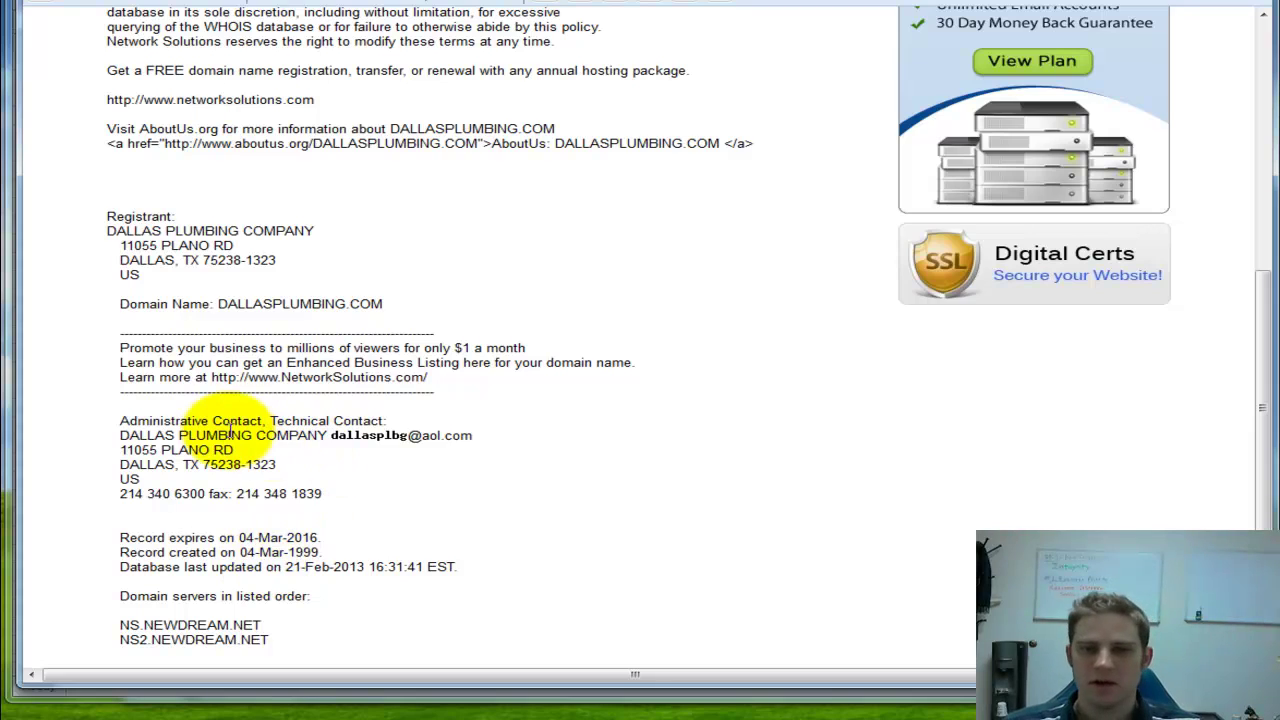
Step: Review dallasplumbing.com's Whois record and highlight its creation date line in the registry section
drag(168, 436, 214, 566)
click(214, 566)
scroll(214, 566, up, 5)
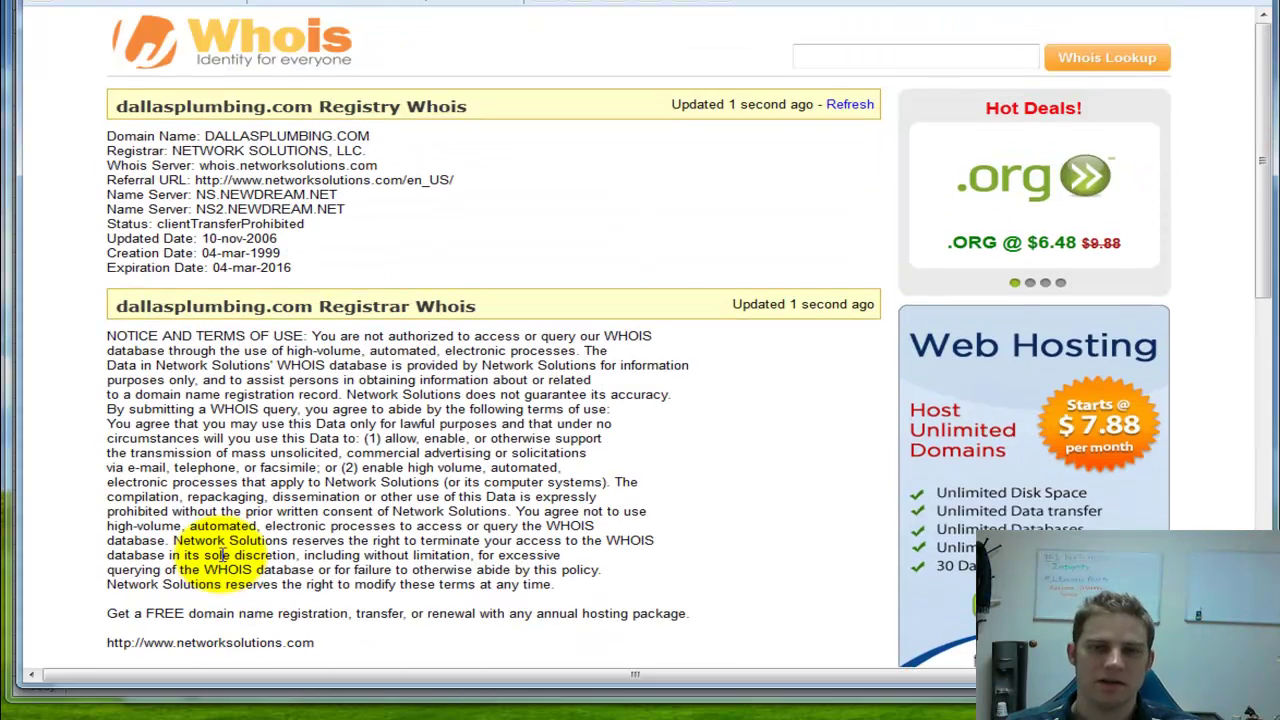
drag(281, 253, 100, 254)
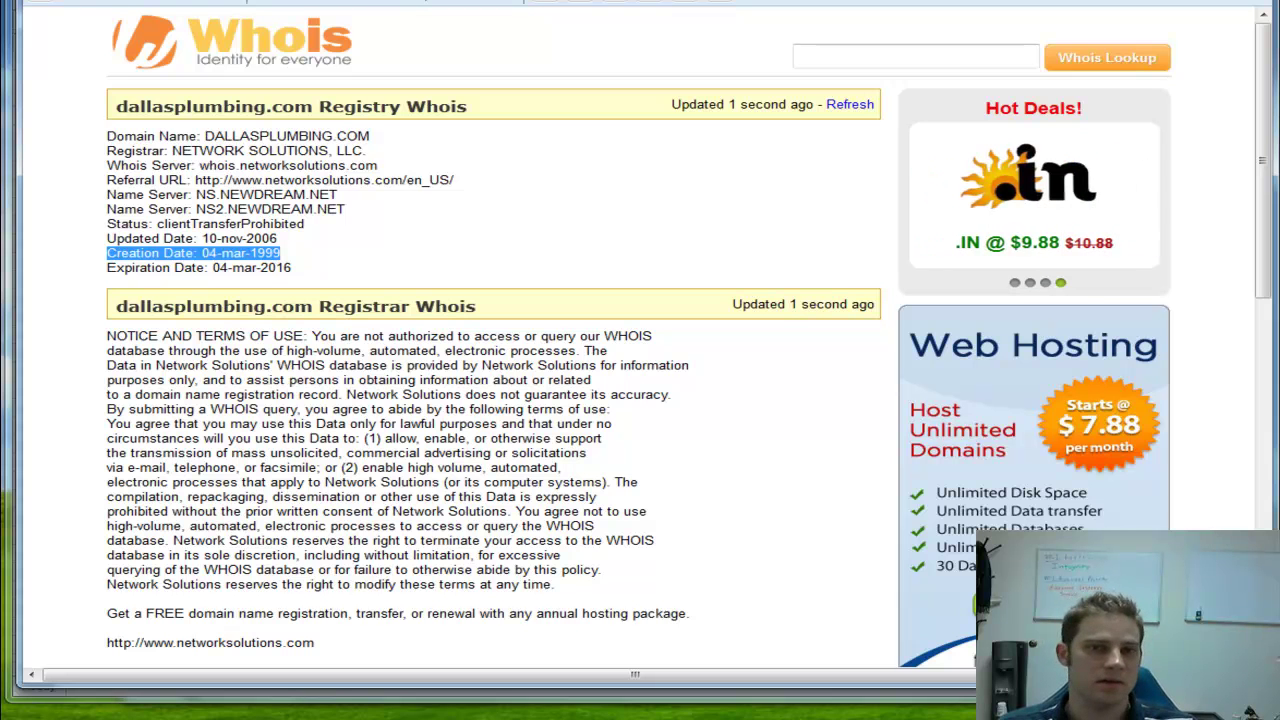
Step: Open the Anchor Text report for dallasplumbing.com in Open Site Explorer and review its most-used anchor terms
click(385, 2)
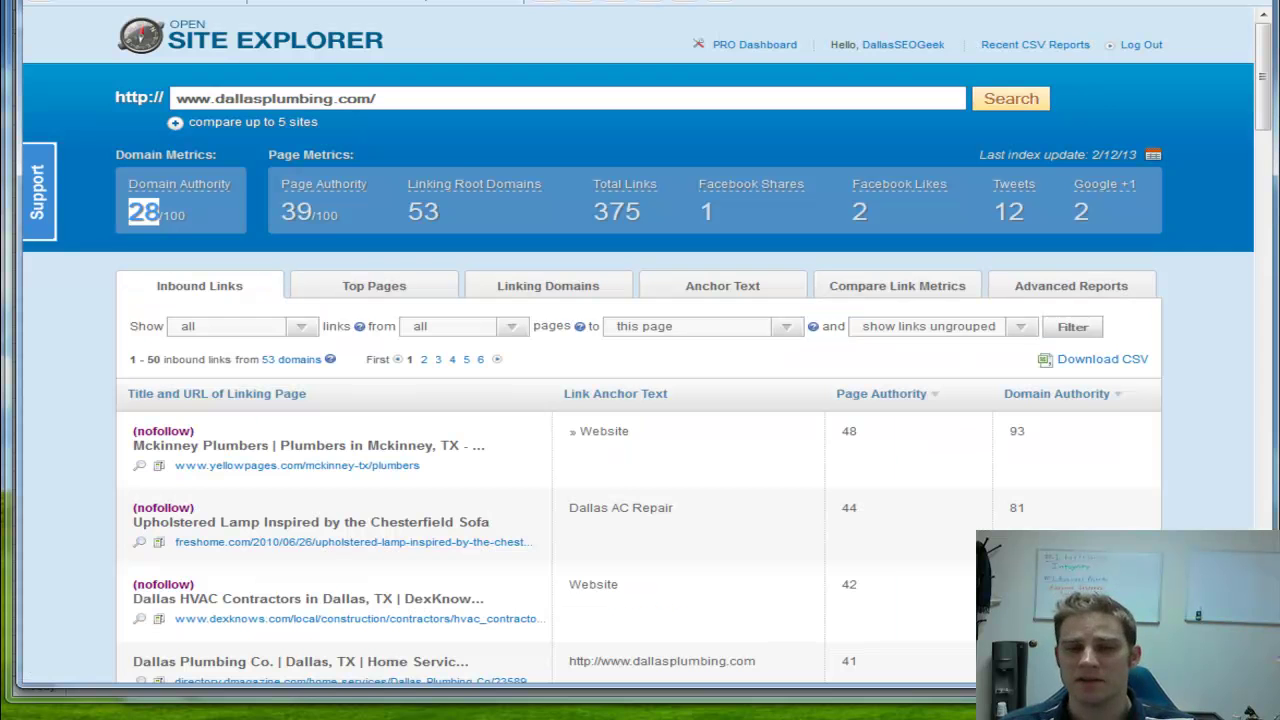
click(664, 431)
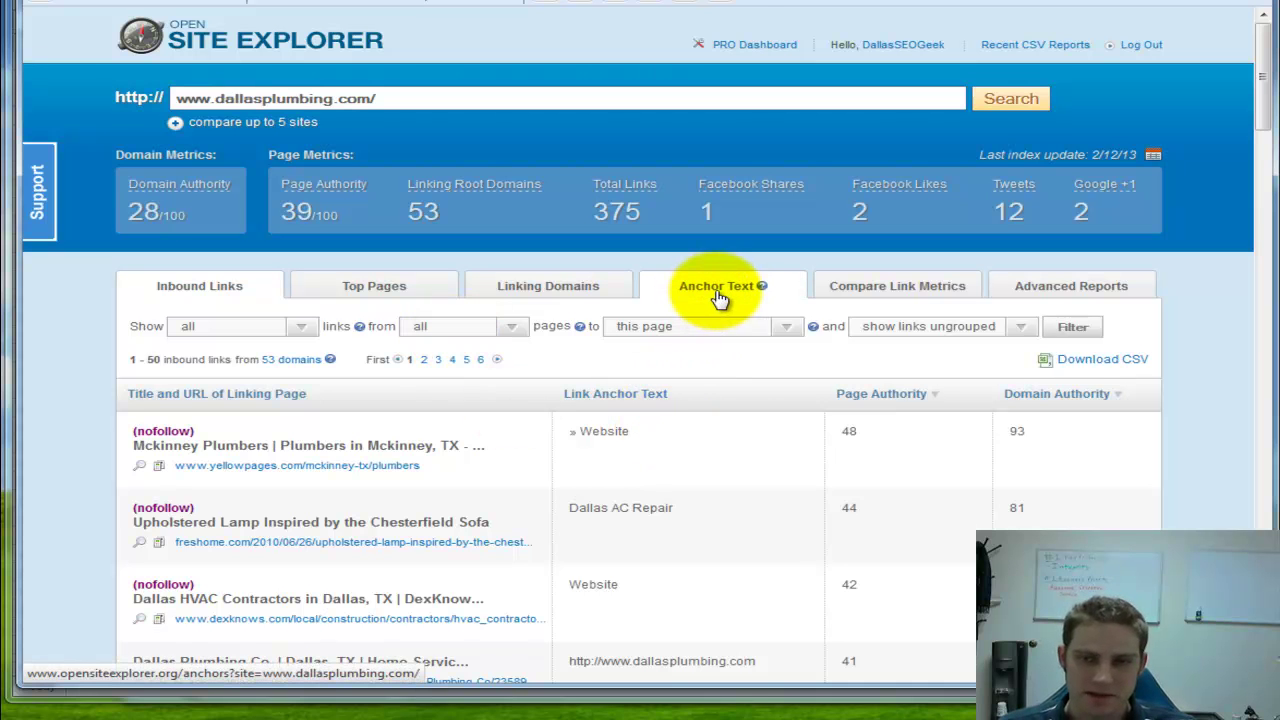
click(718, 290)
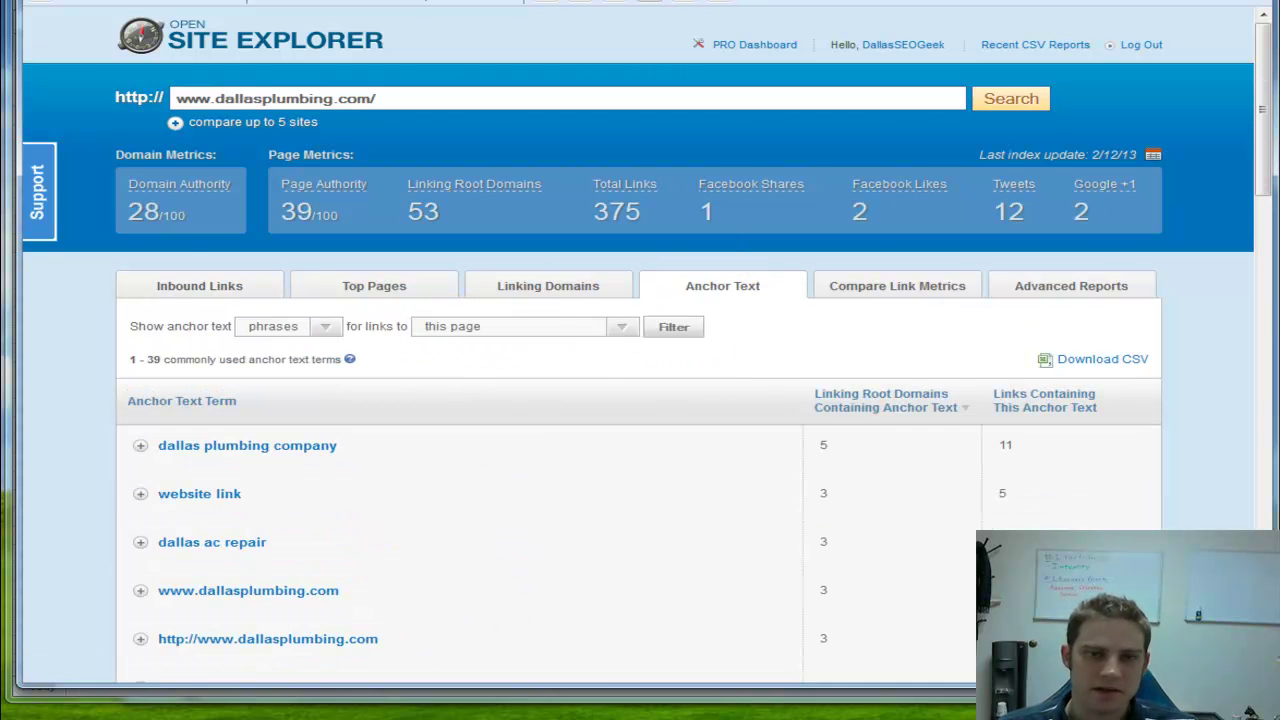
click(150, 2)
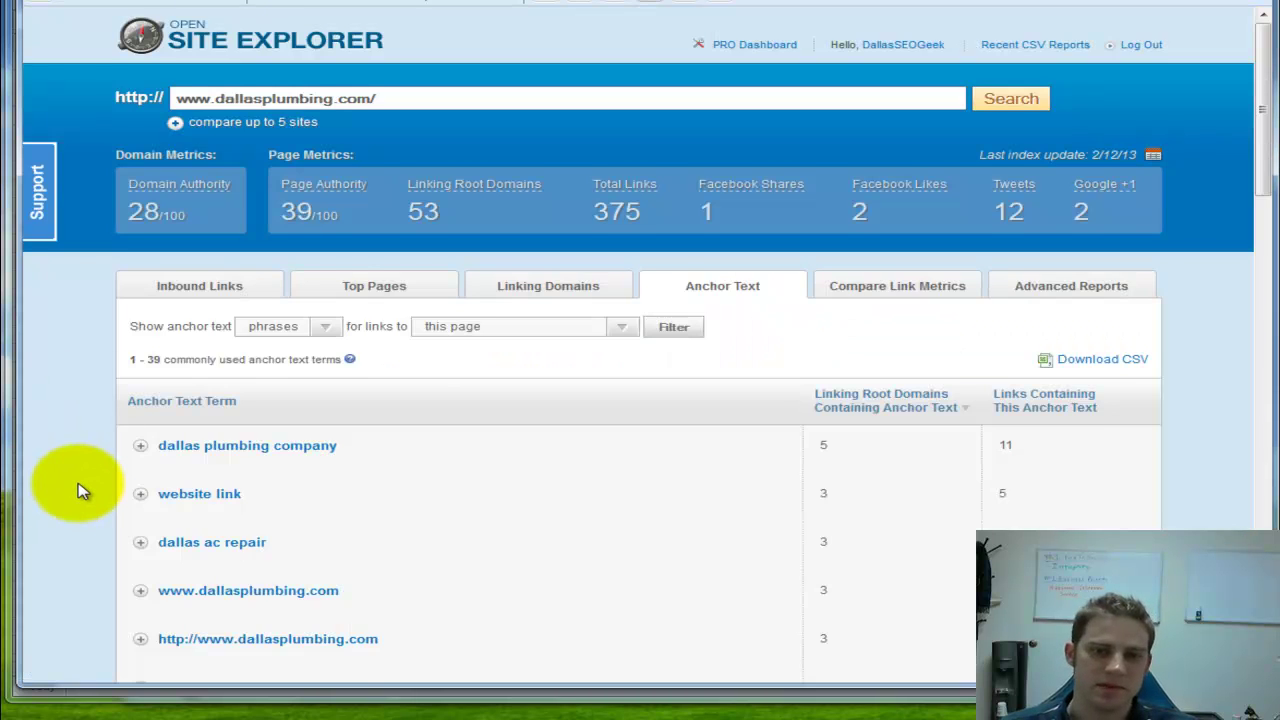
scroll(80, 486, down, 3)
scroll(84, 484, down, 1)
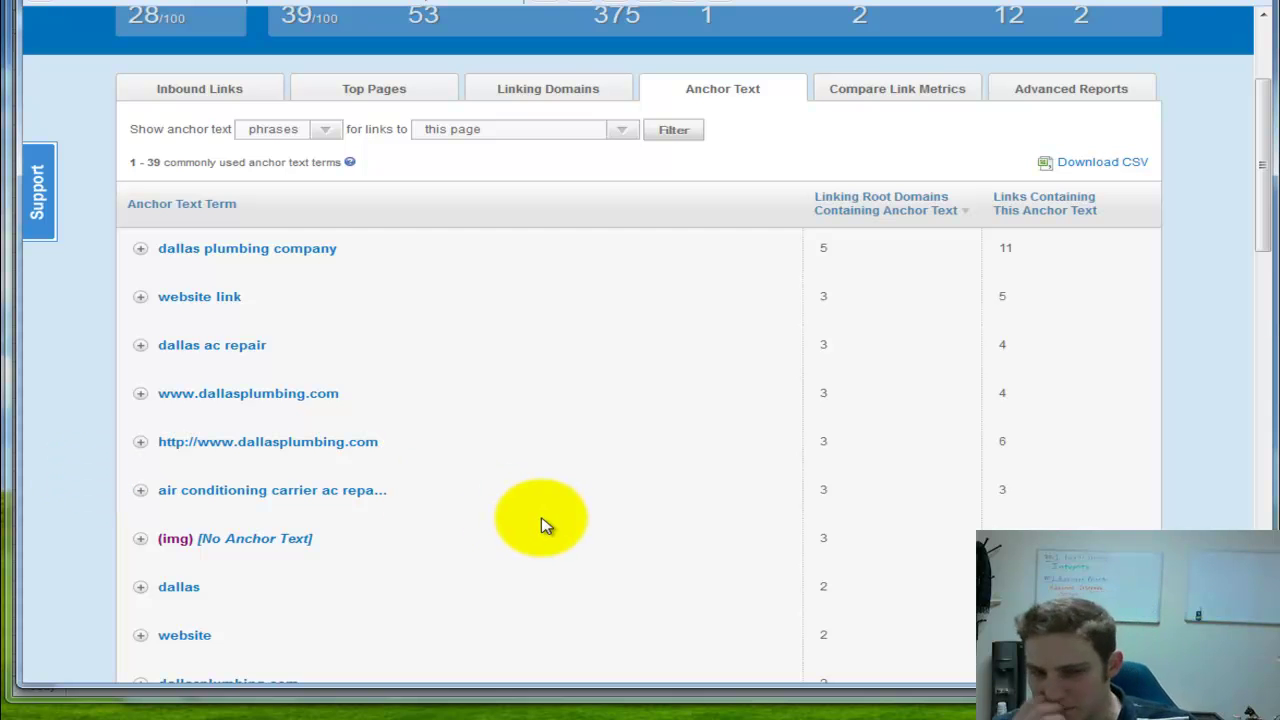
scroll(541, 524, down, 1)
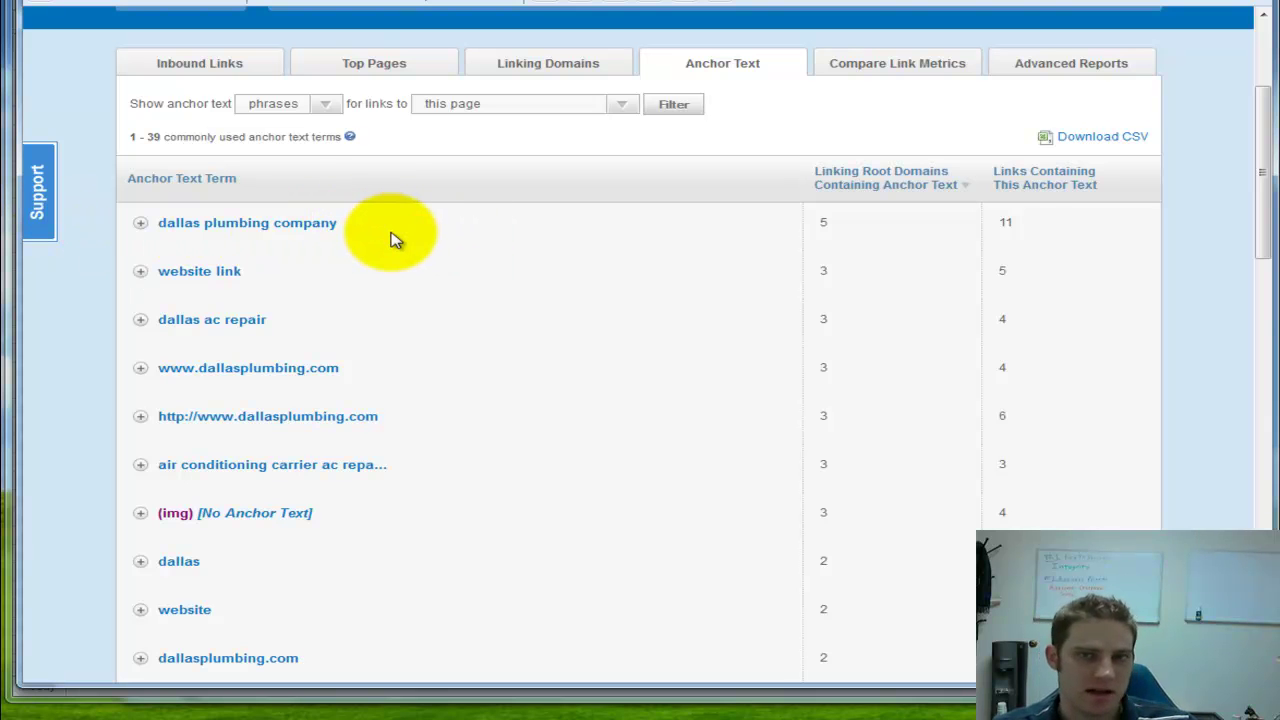
scroll(591, 354, down, 2)
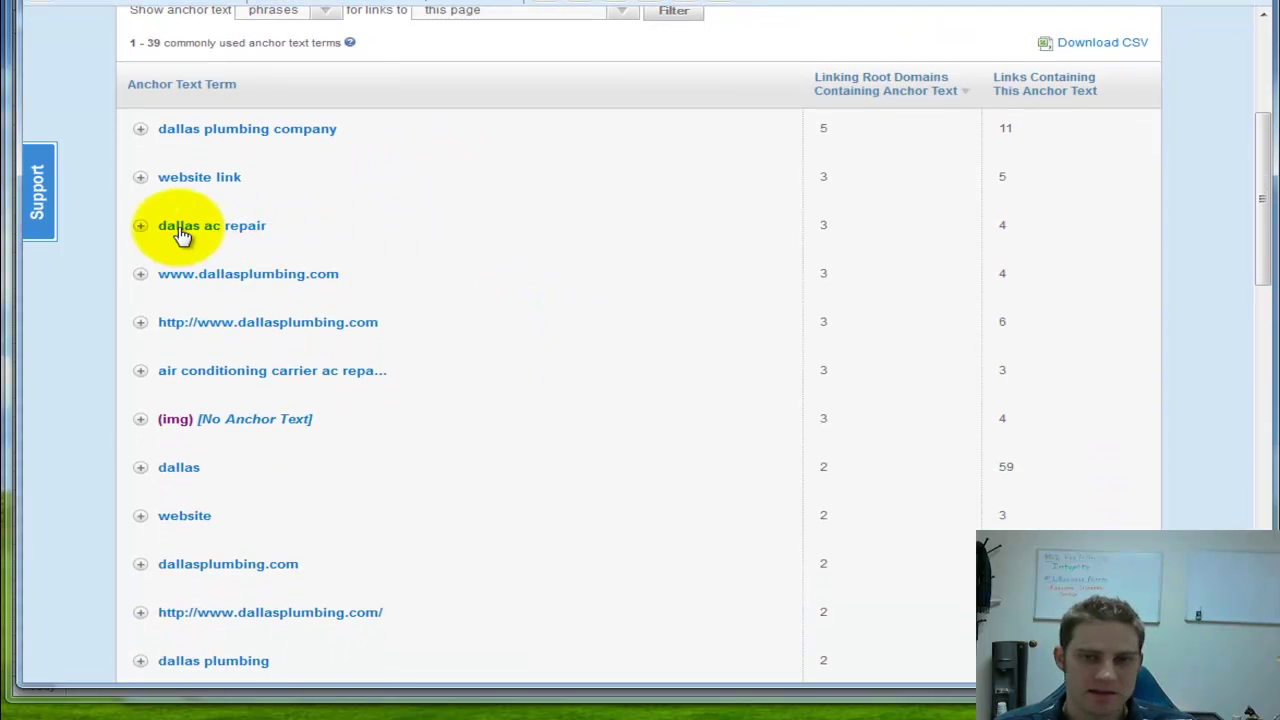
Step: Expand the linking pages for "dallas ac repair", search the freshome.com article for "dallas ac", and return to the report
click(142, 230)
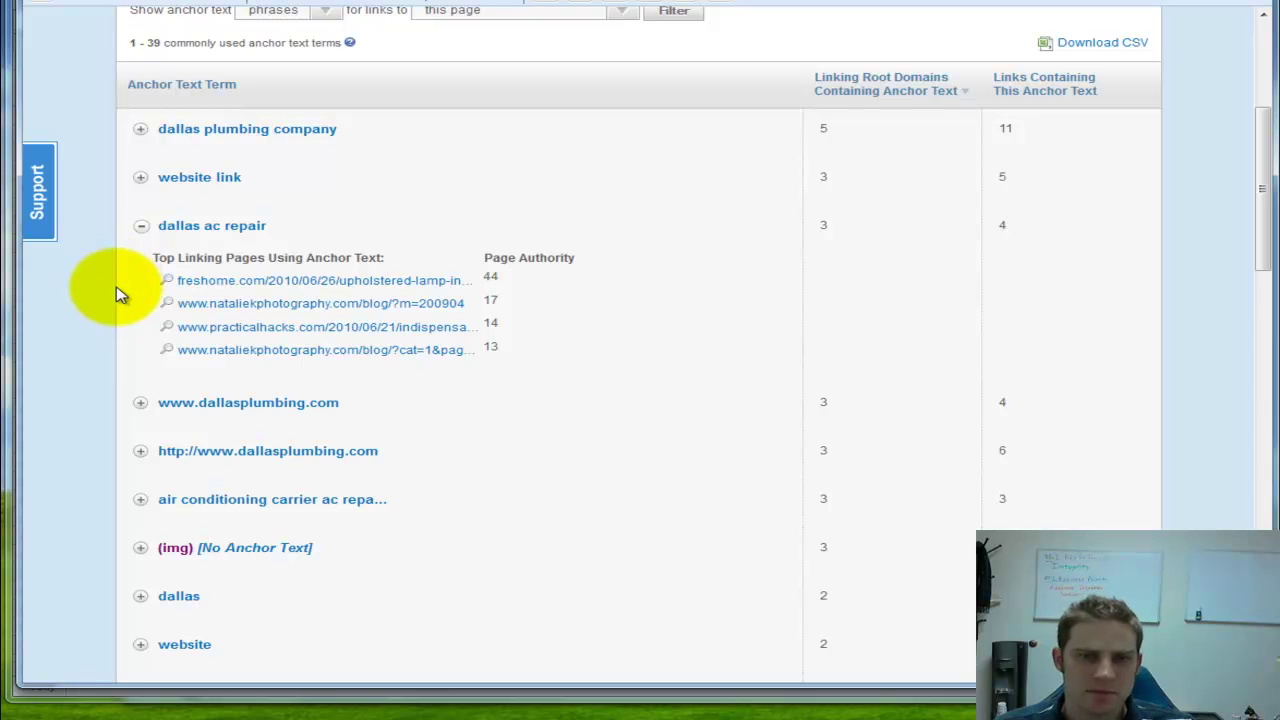
scroll(114, 284, down, 1)
click(255, 256)
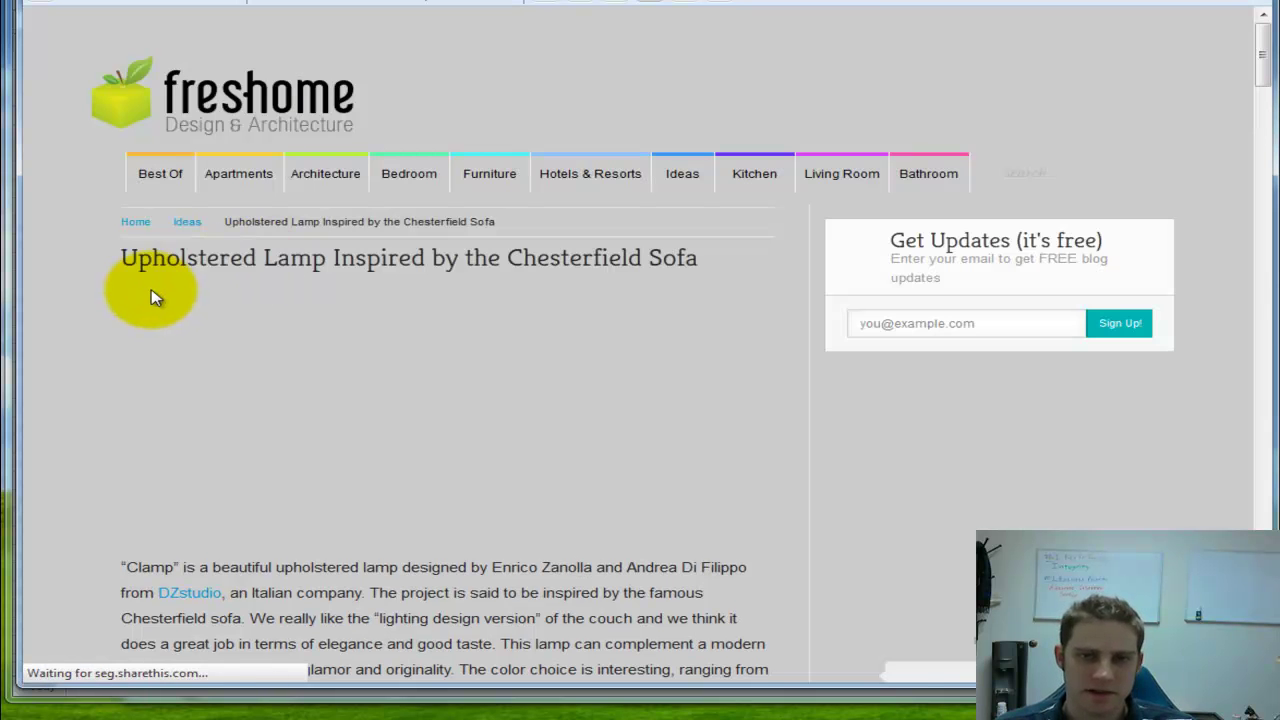
key(ctrl+f)
text(dallas ac)
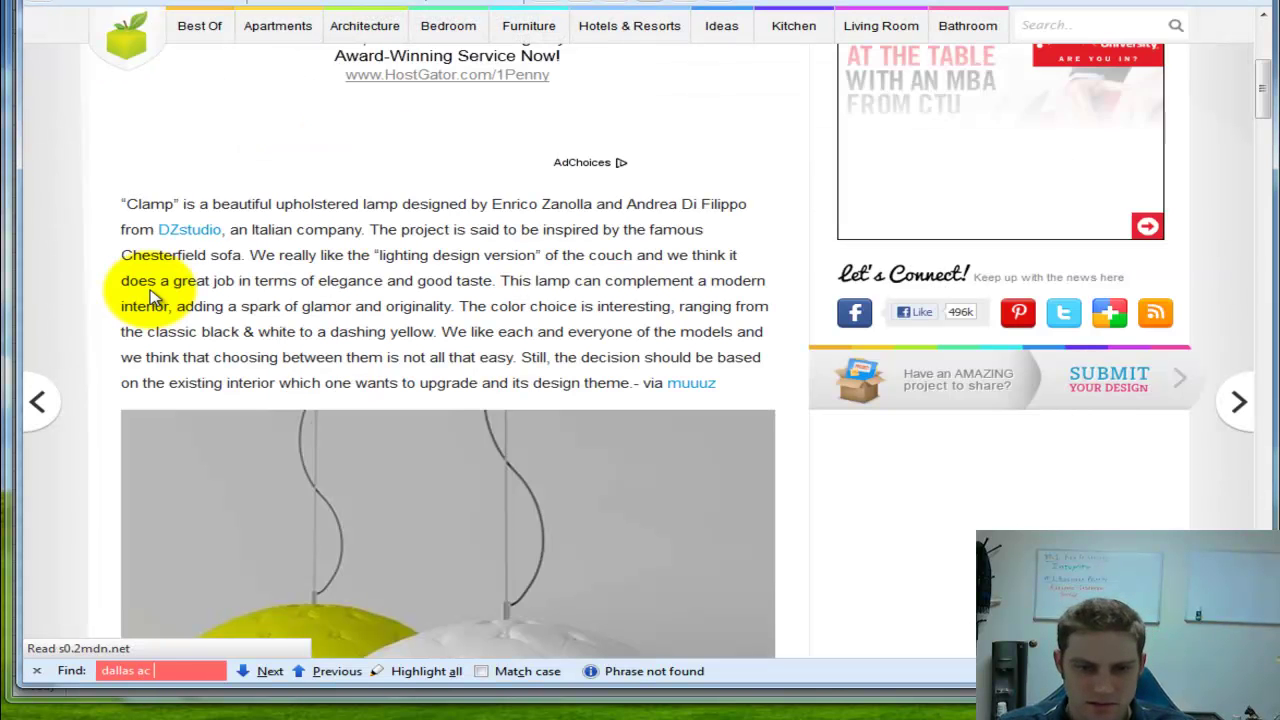
key(alt+Left)
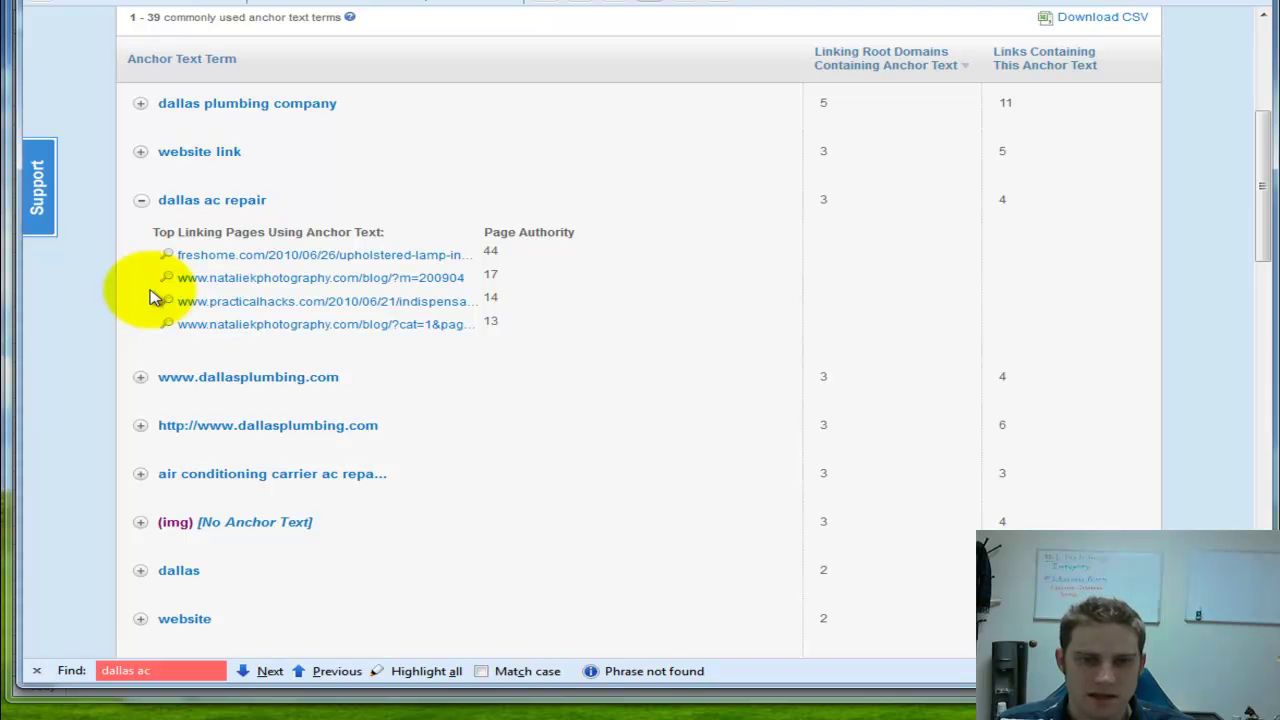
Step: Open the April 2009 photography blog archive linking page, find "dallas ac rep" in its comments, and close the page
click(196, 284)
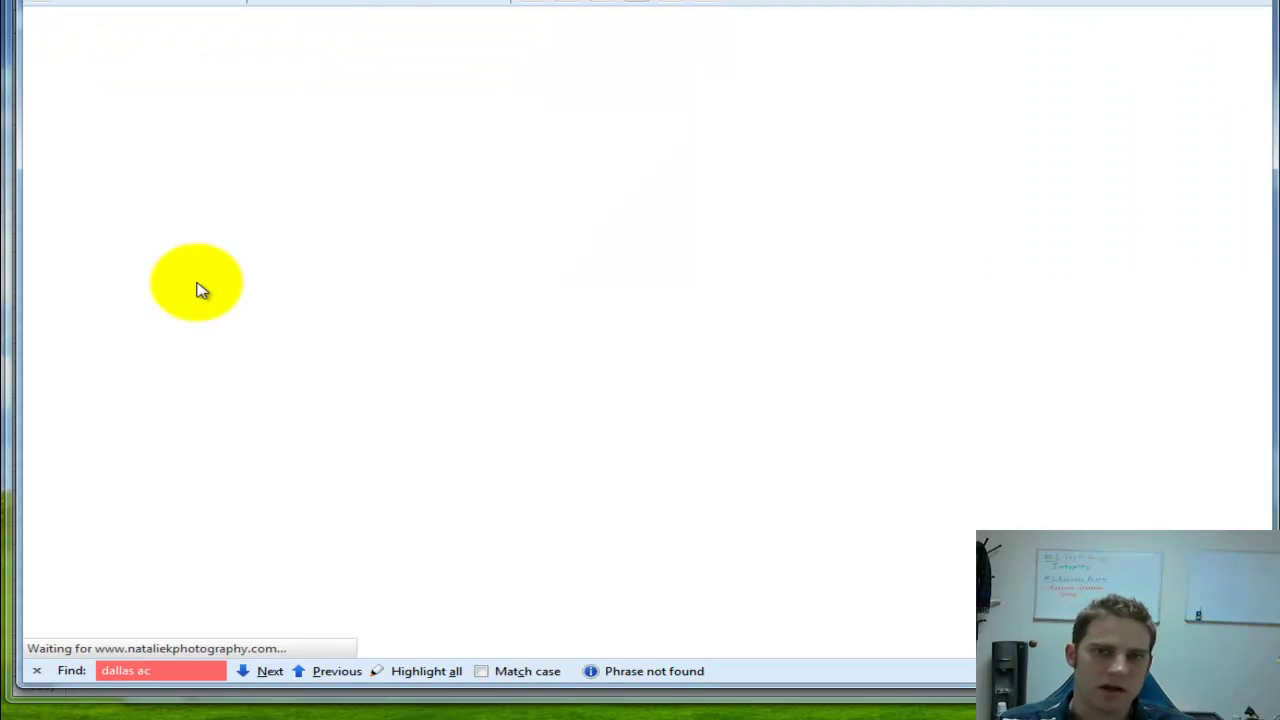
key(ctrl+f)
text(d)
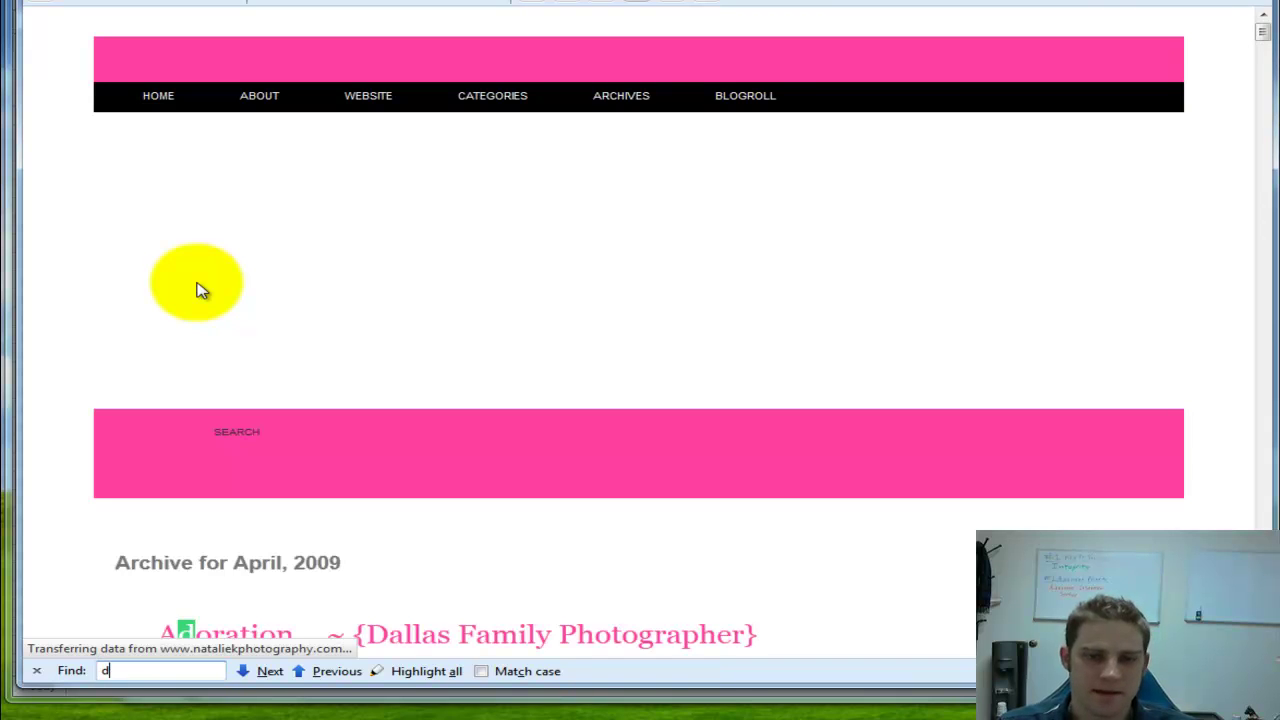
text(allas ac r)
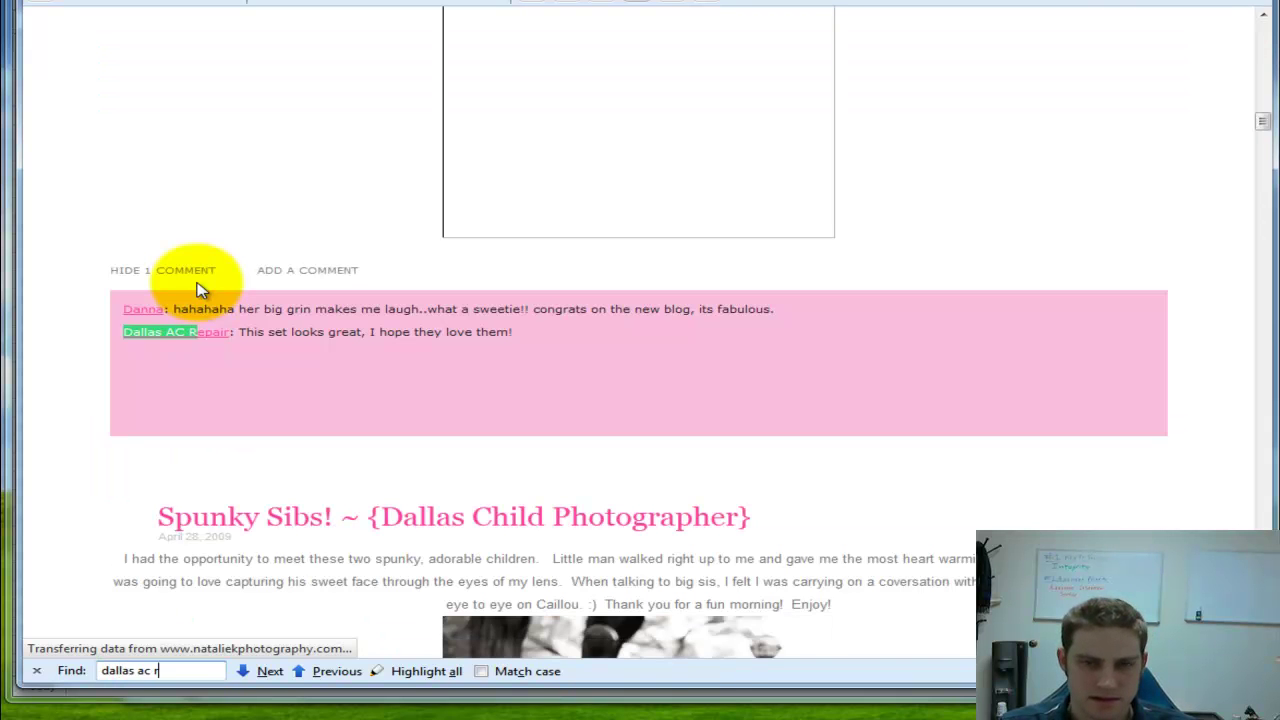
text(ep)
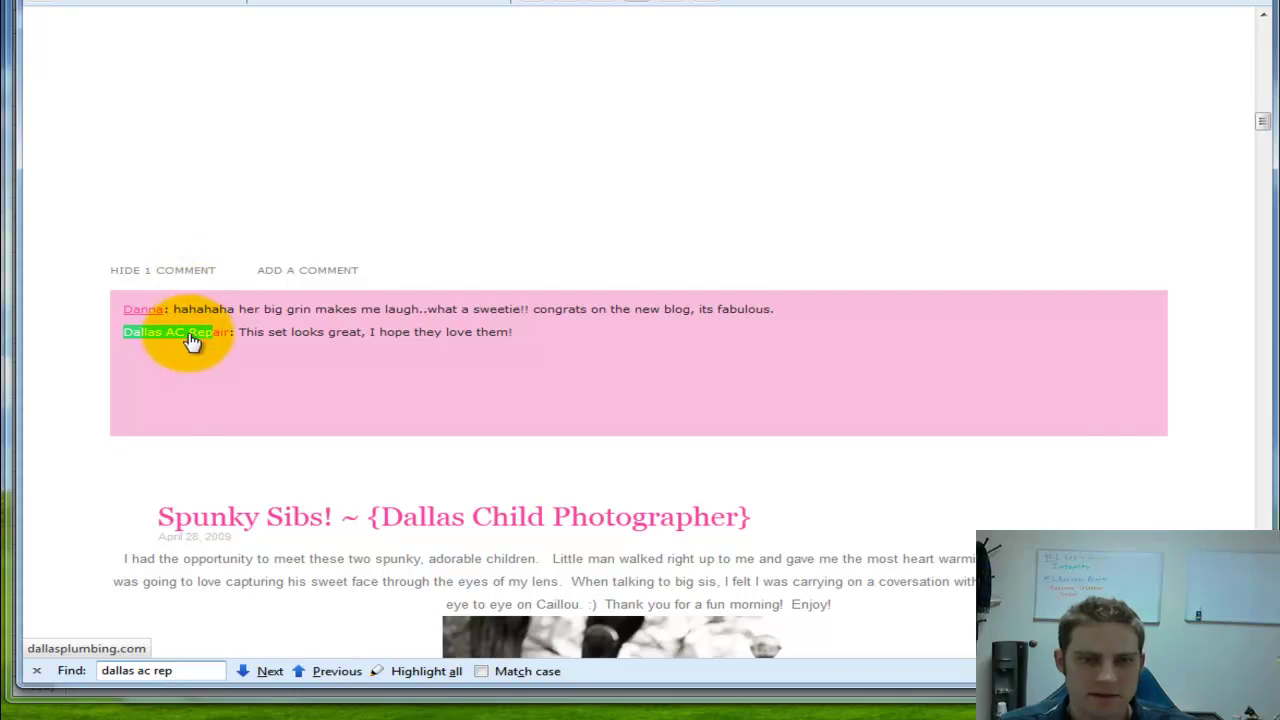
scroll(251, 429, down, 15)
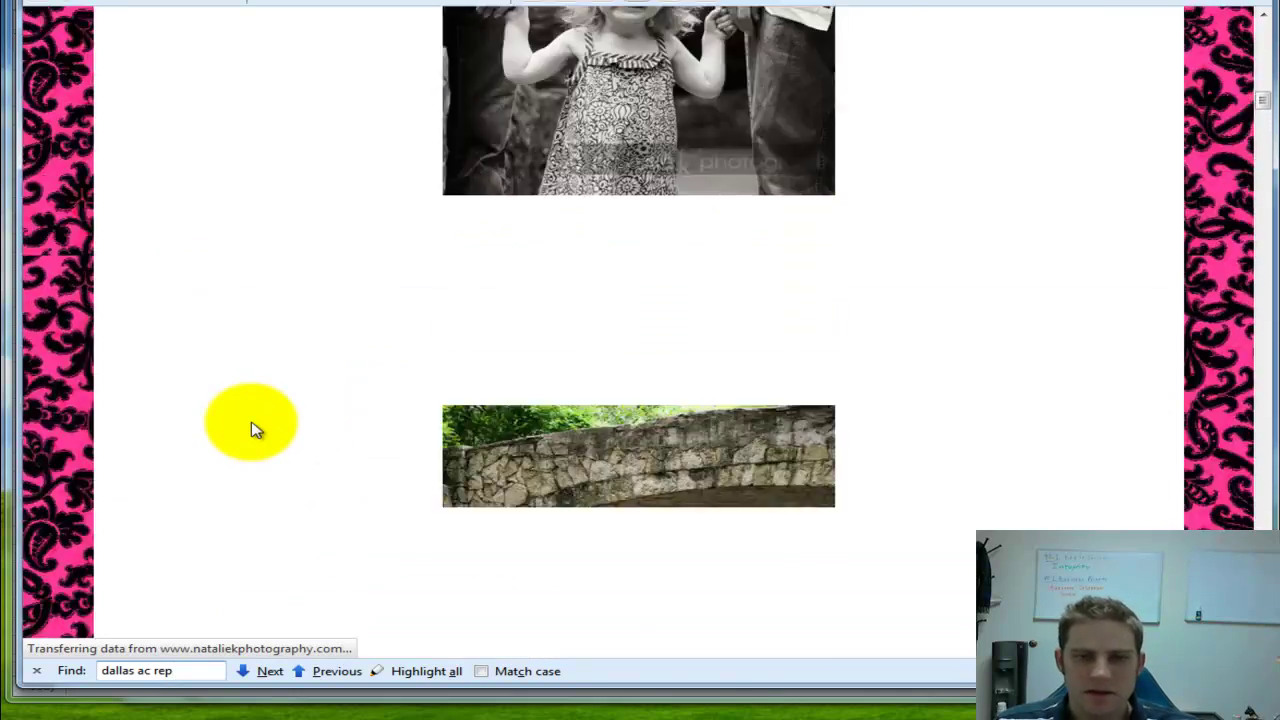
scroll(251, 429, up, 15)
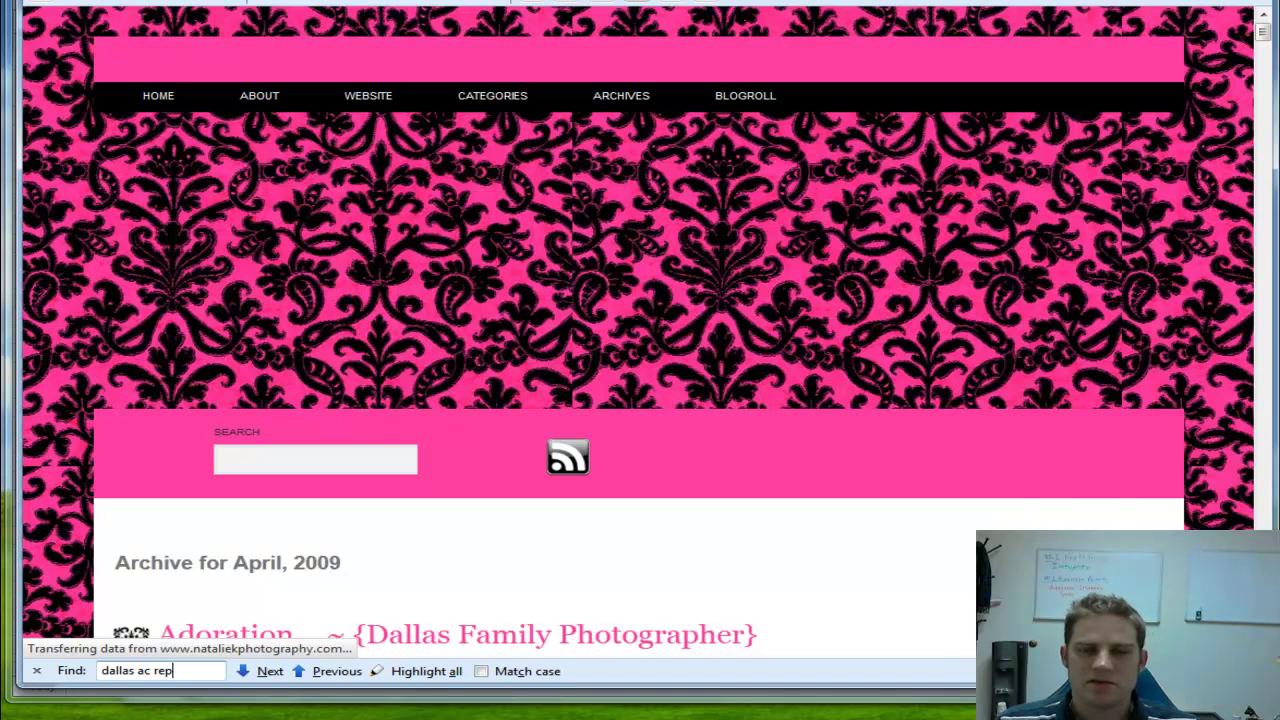
key(ctrl+w)
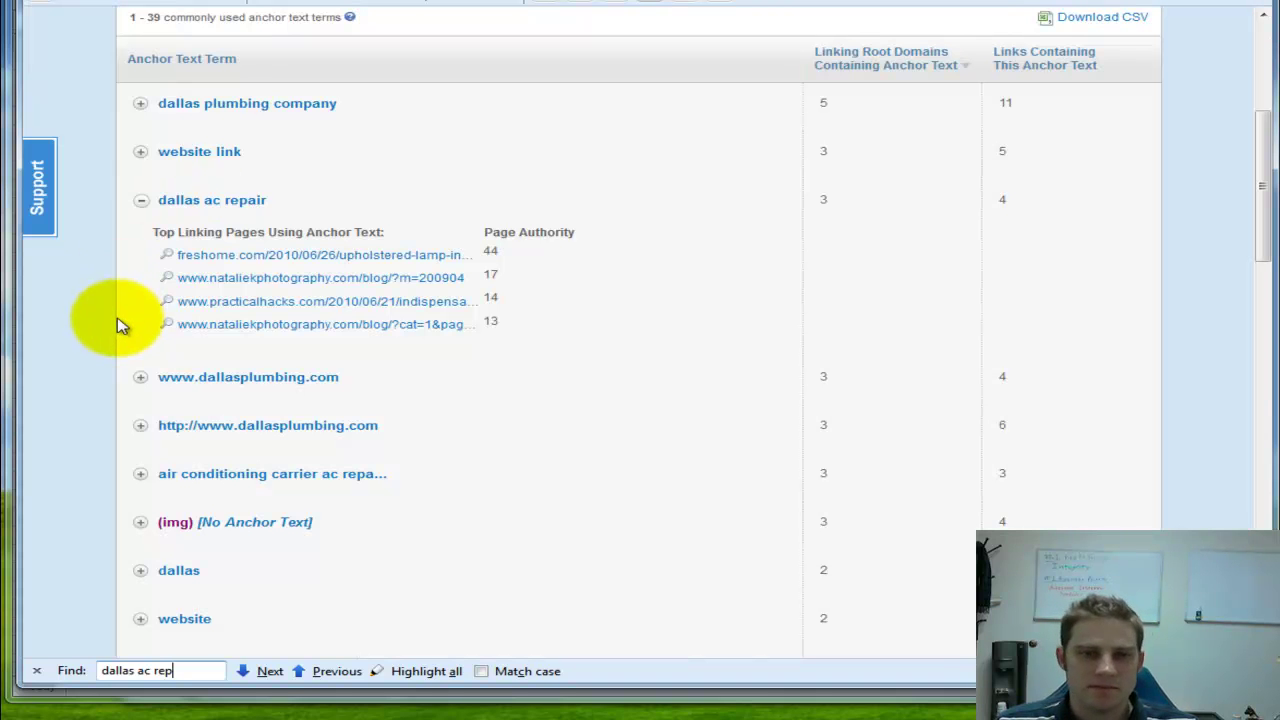
Step: Open the practicalhacks.com linking page, search it for "dallas", examine the comments and reply form, and close the page
click(270, 309)
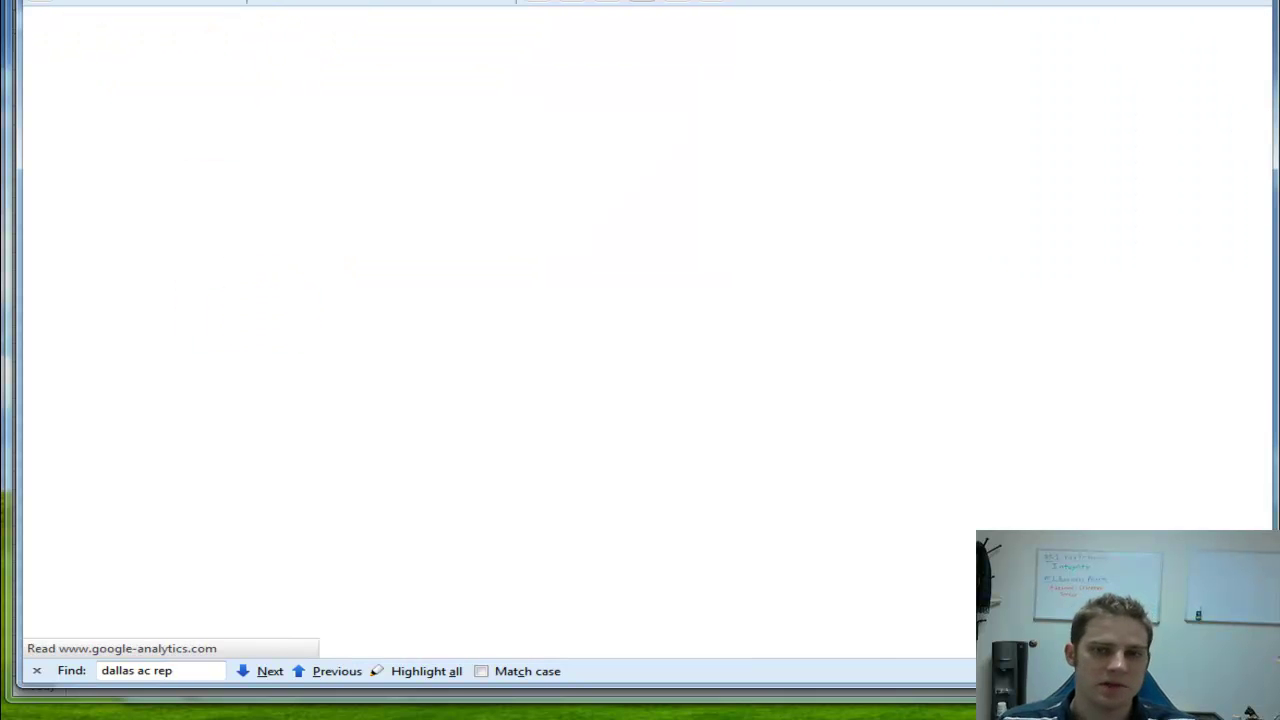
key(ctrl+f)
text(dallas)
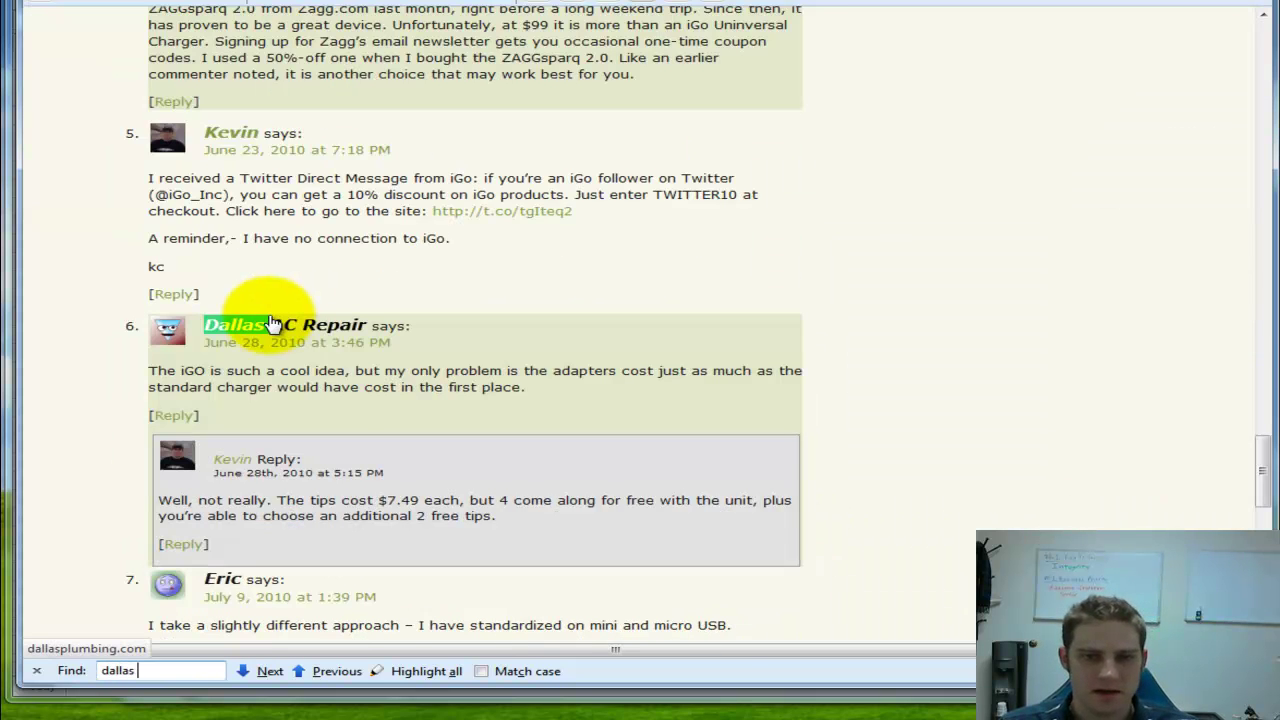
click(816, 418)
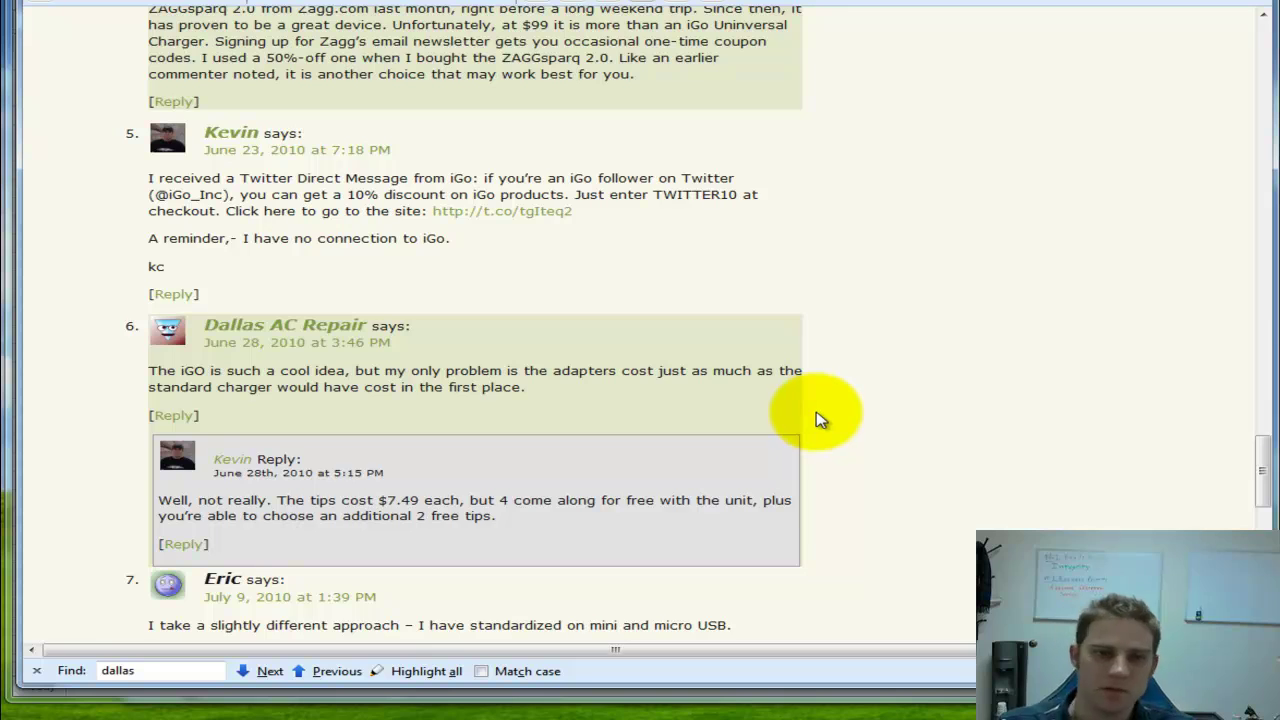
scroll(816, 418, down, 10)
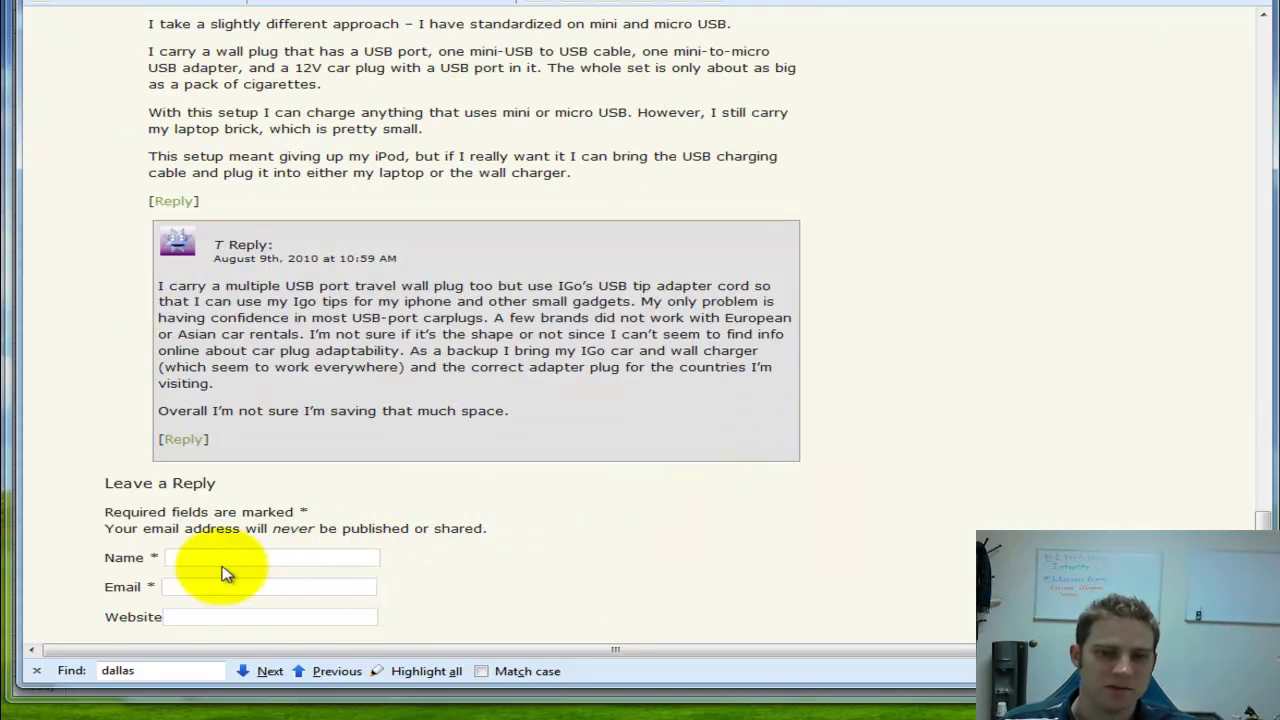
scroll(720, 525, up, 12)
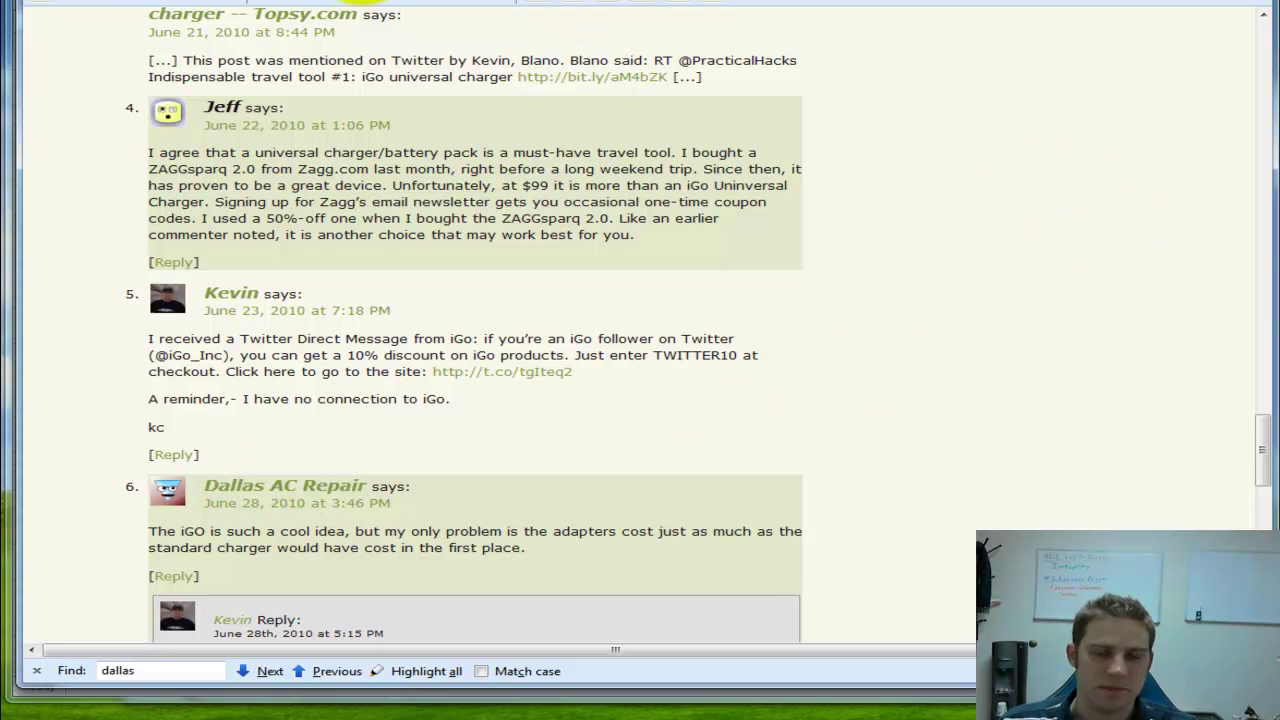
key(ctrl+w)
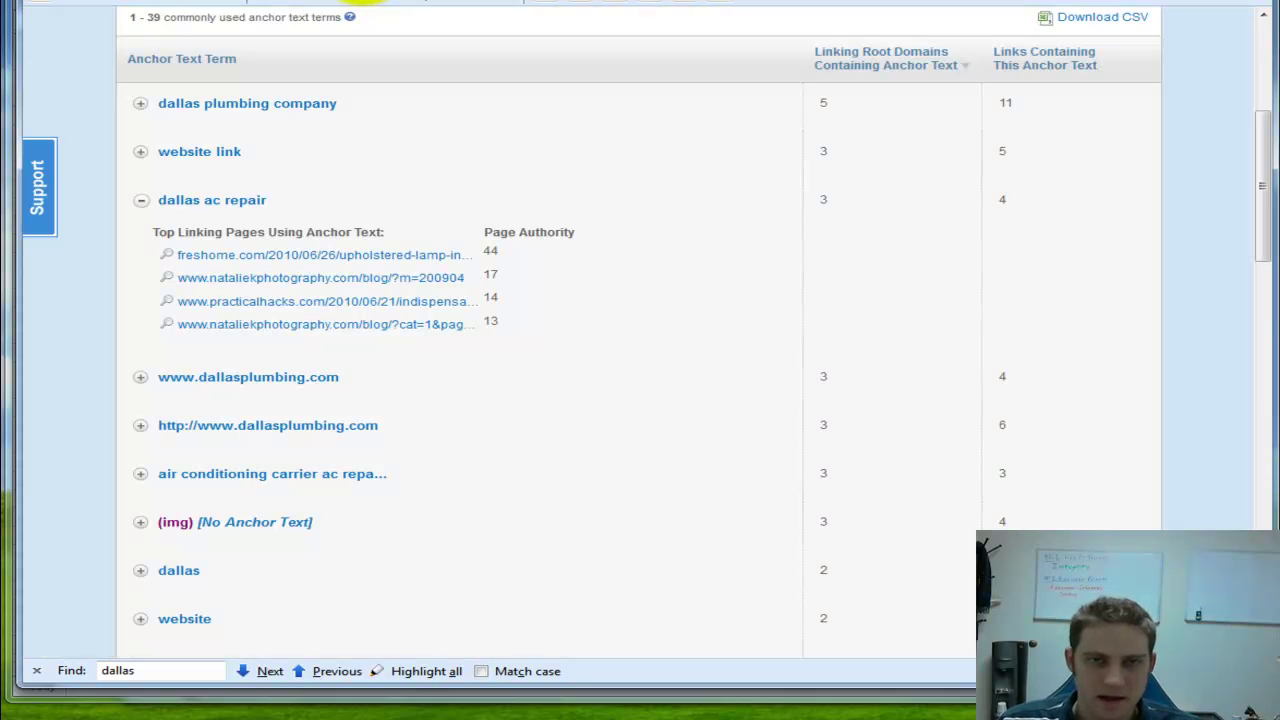
Step: Collapse the "dallas ac repair" entry and examine the remaining anchor text terms, rechecking the Whois creation date in between
click(140, 203)
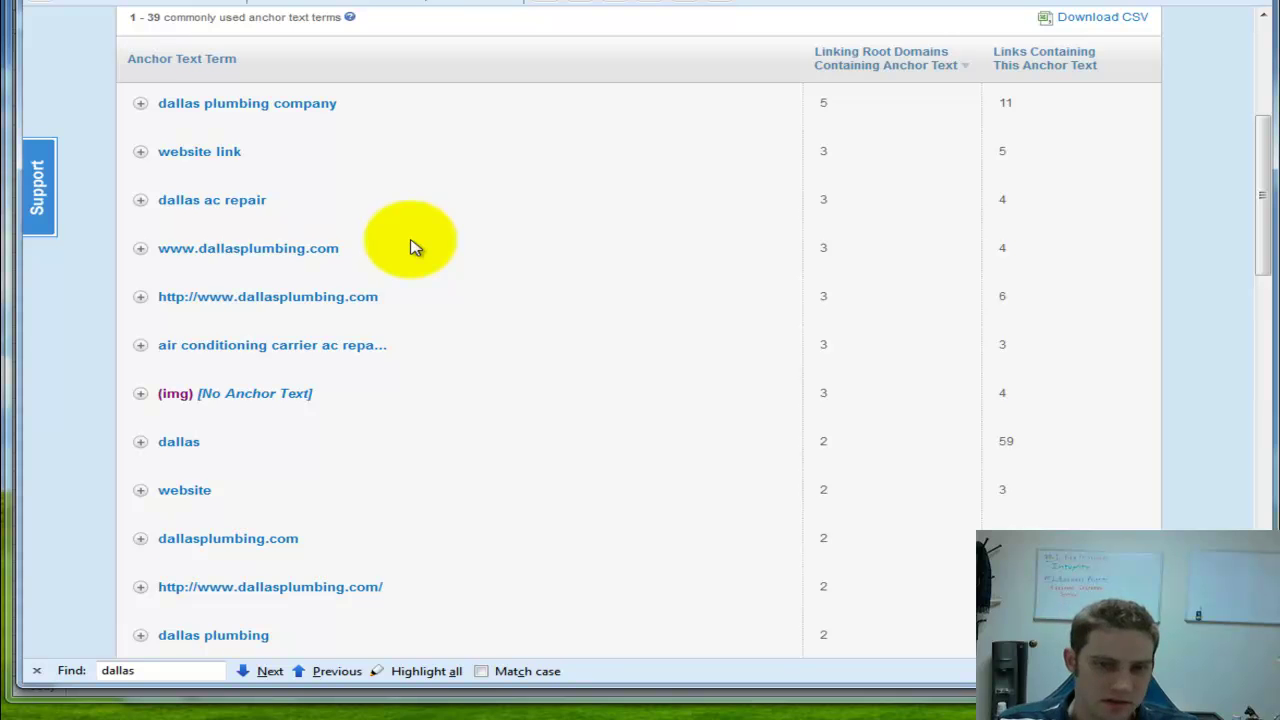
scroll(662, 352, down, 2)
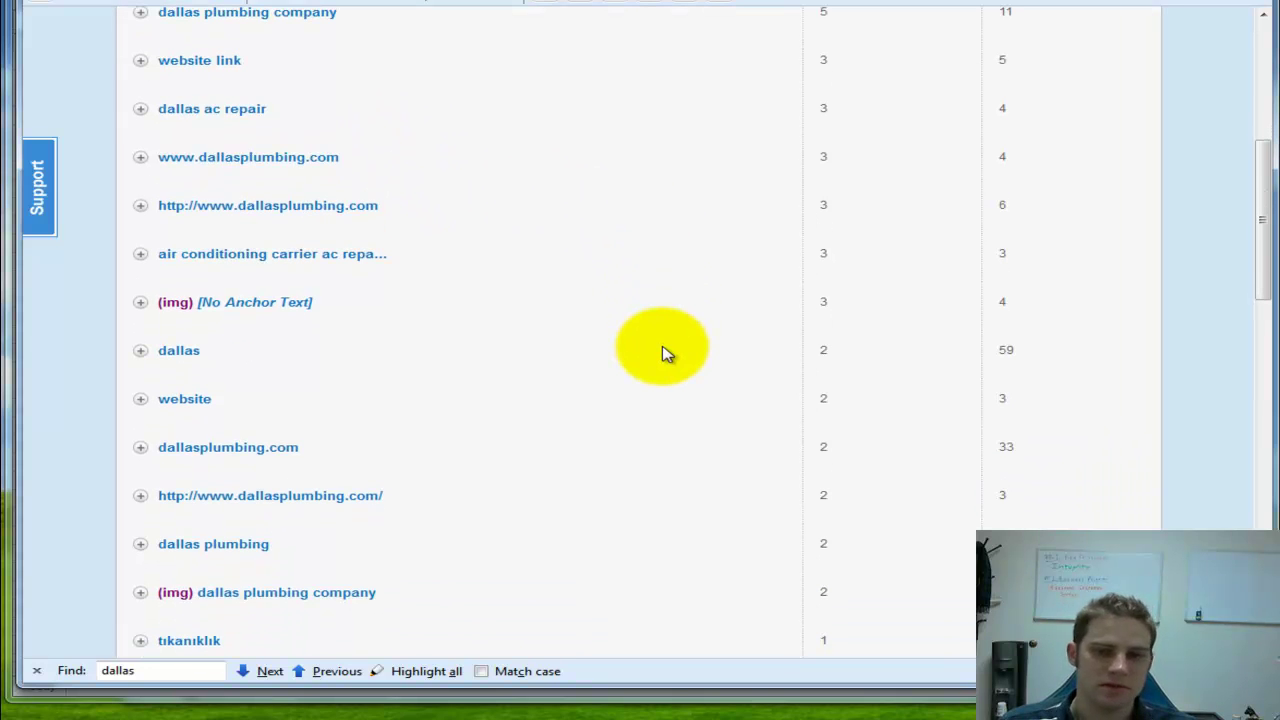
scroll(666, 354, down, 3)
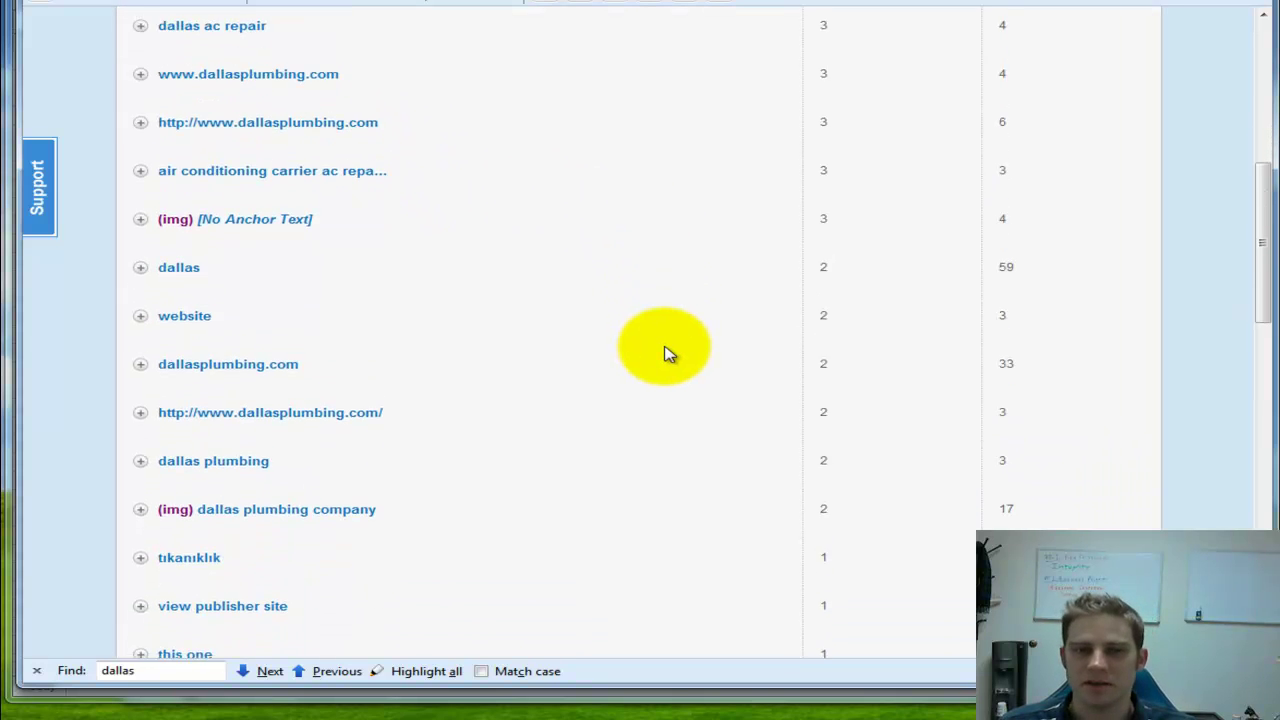
key(ctrl+Tab)
key(ctrl+Tab)
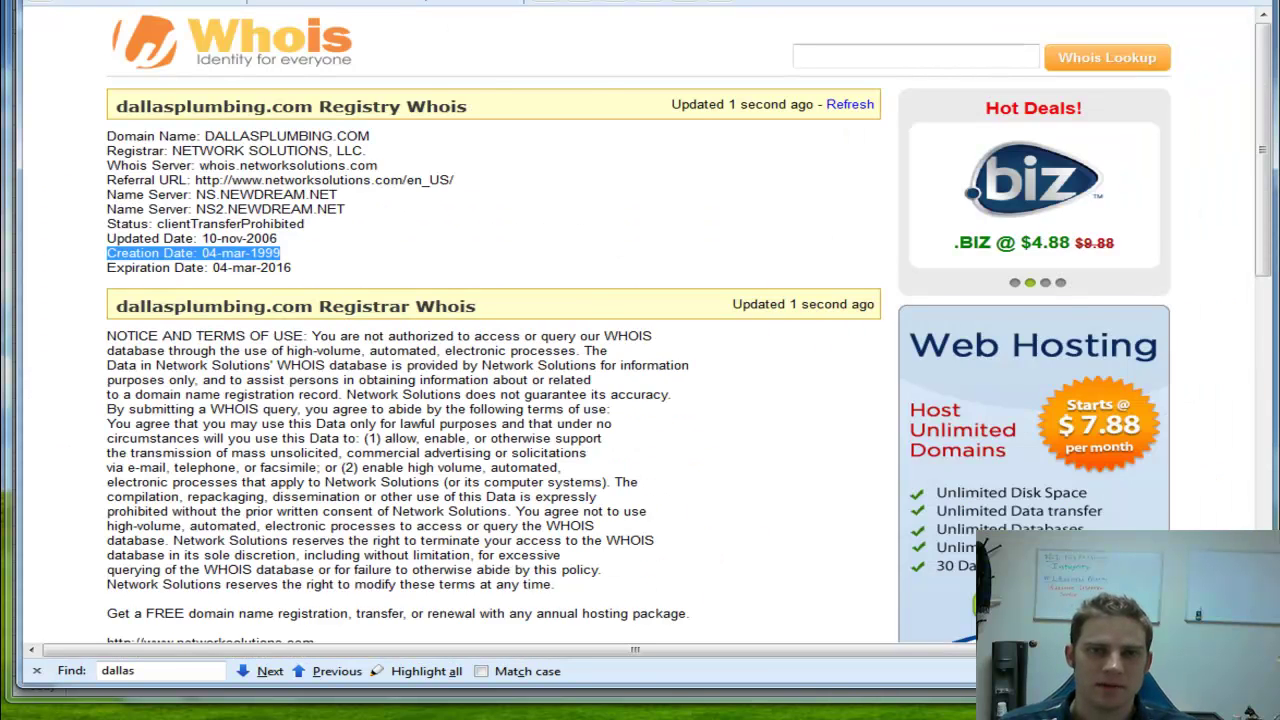
key(ctrl+Tab)
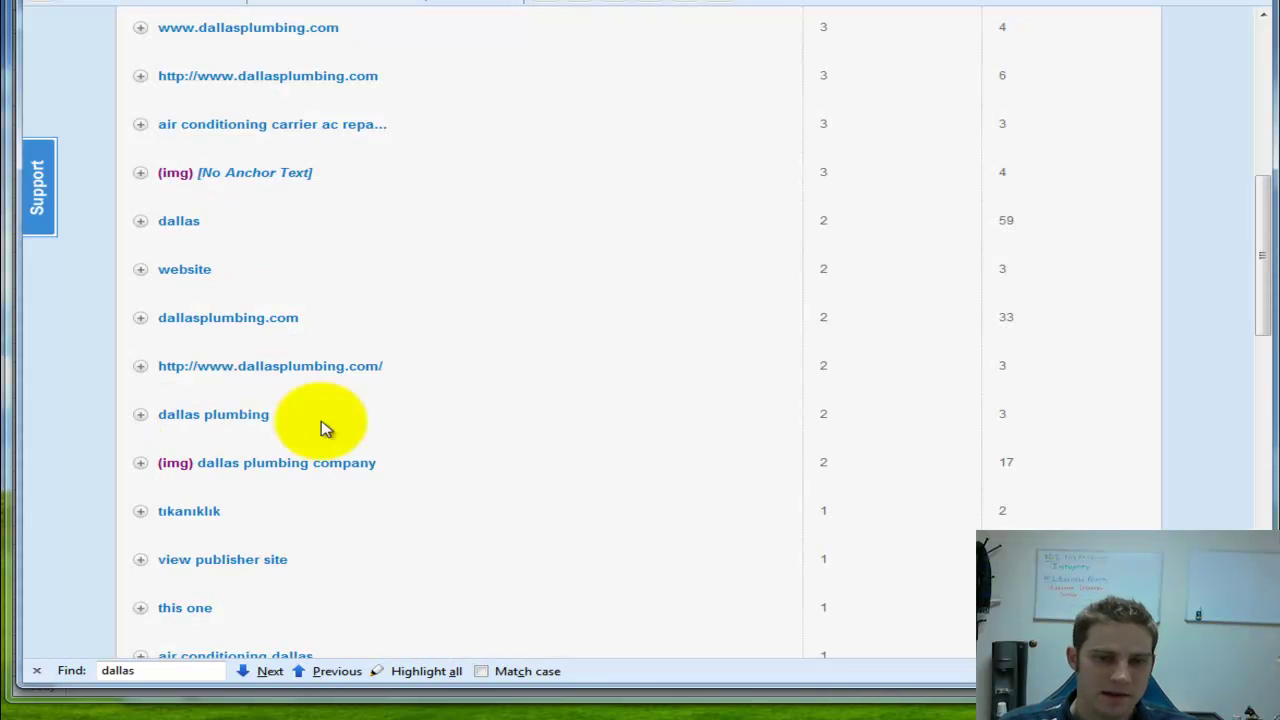
scroll(480, 503, down, 3)
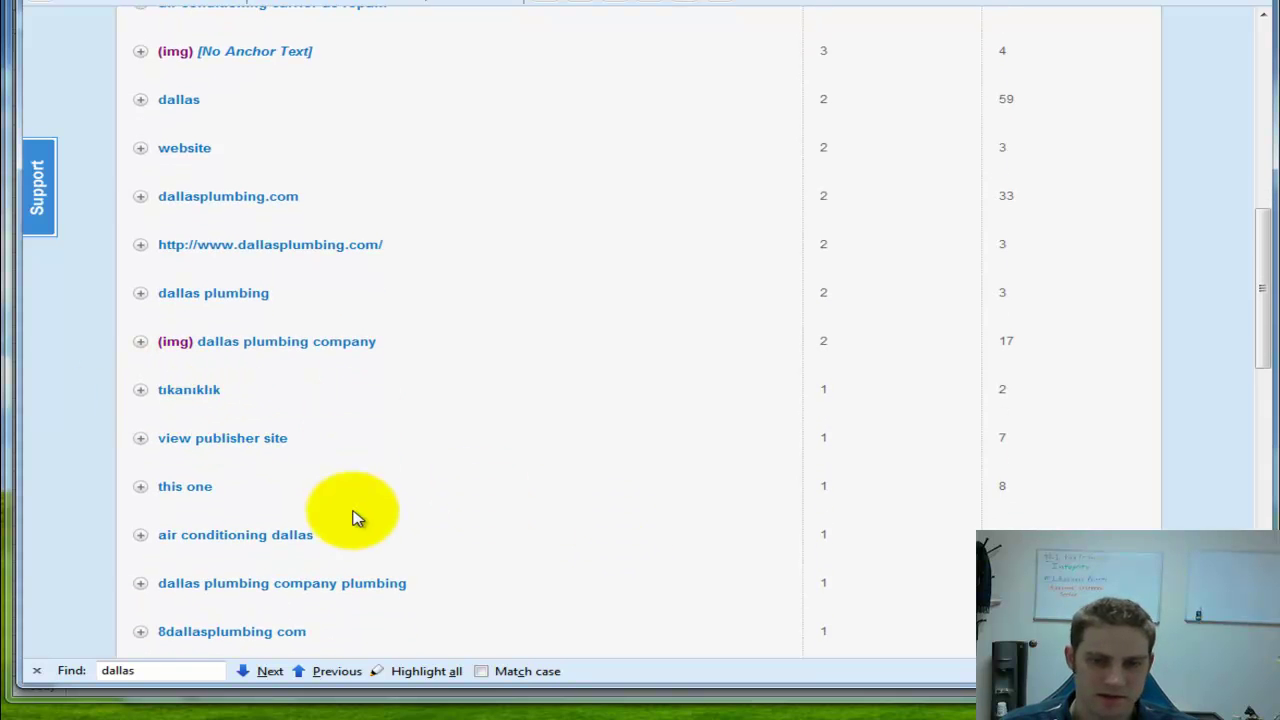
scroll(600, 558, up, 5)
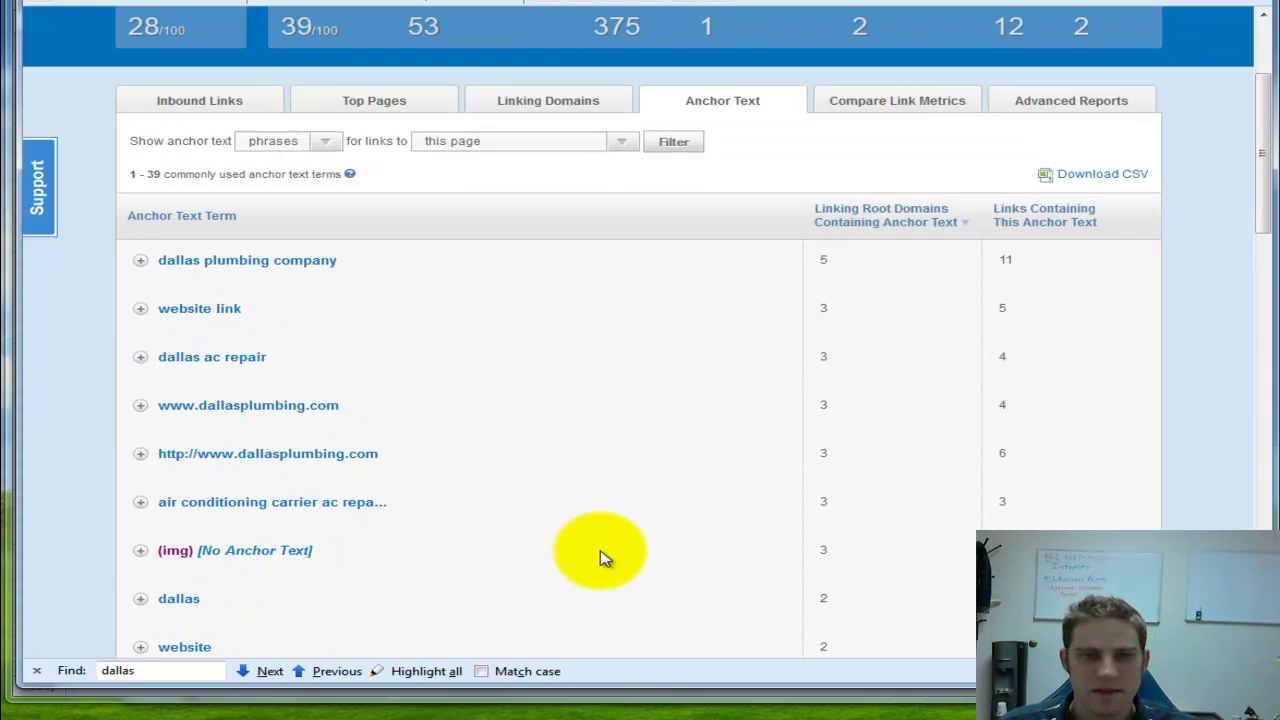
scroll(600, 558, down, 2)
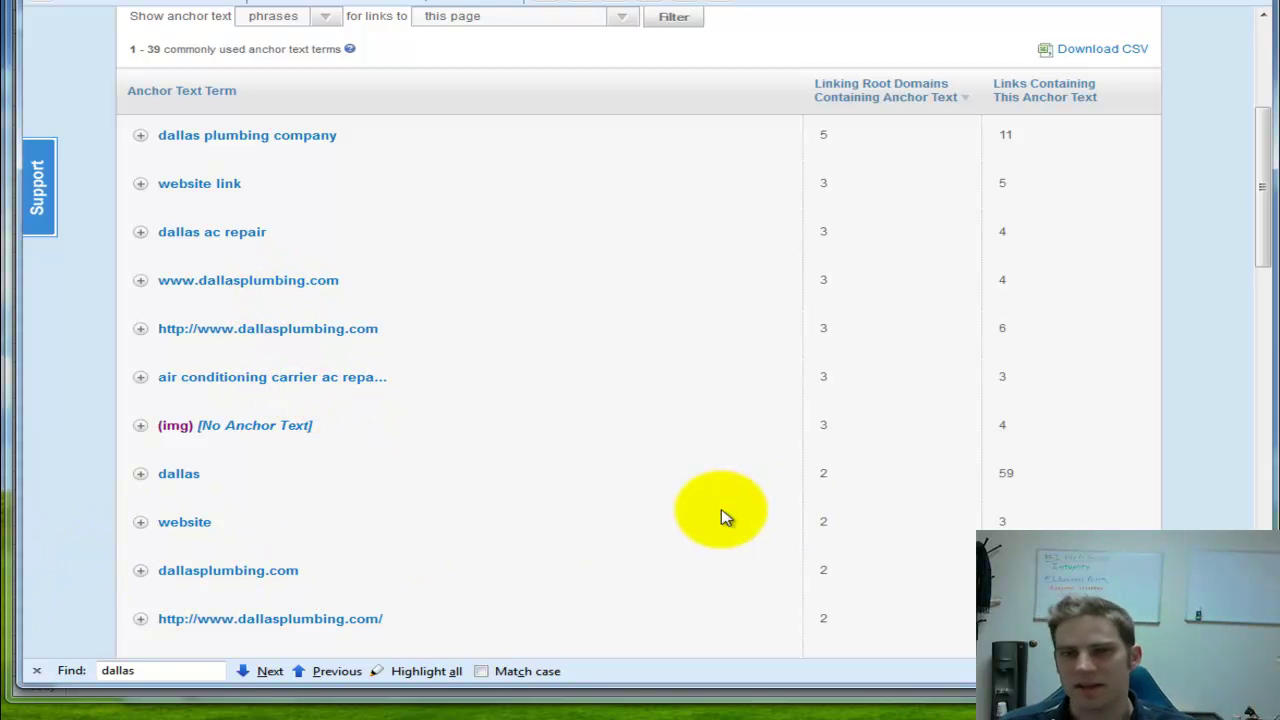
scroll(722, 515, up, 1)
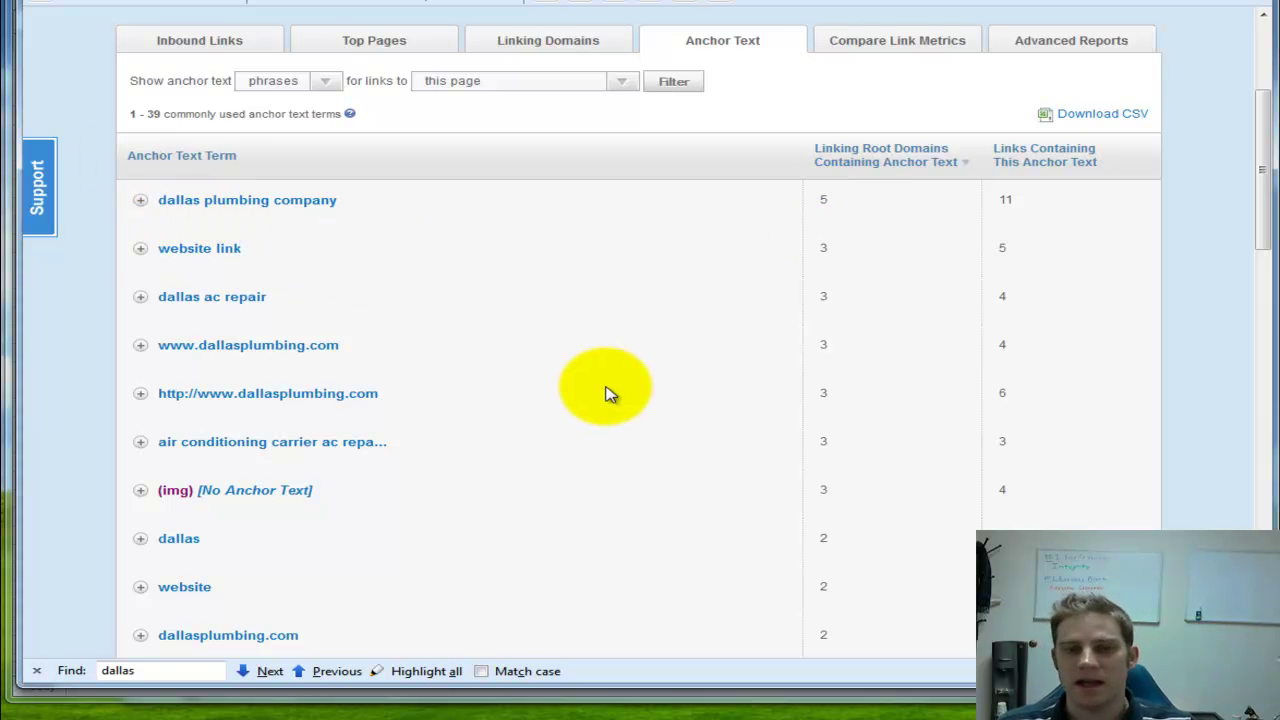
Step: Switch to the Koen Plumbing website, search the homepage for "dallas plumber", and follow the matching "Dallas Plumber" footer link
click(400, 2)
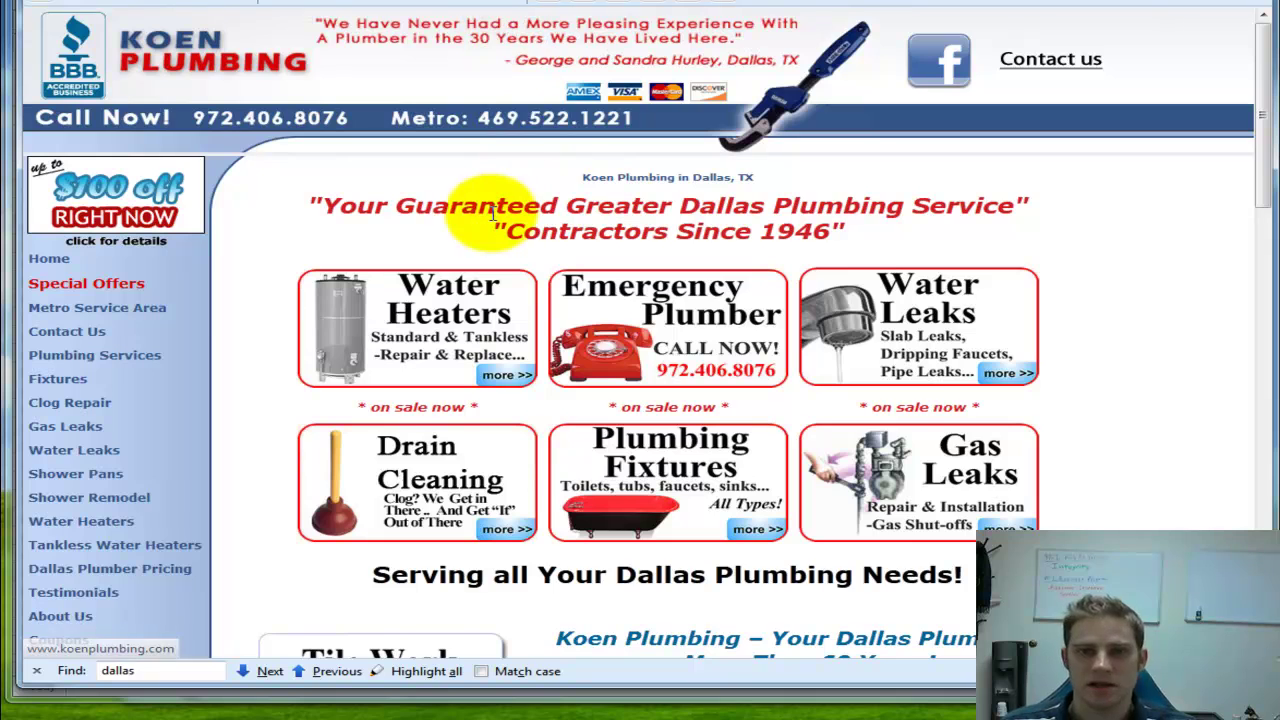
scroll(475, 214, down, 3)
key(ctrl+f)
text(dallas plumber)
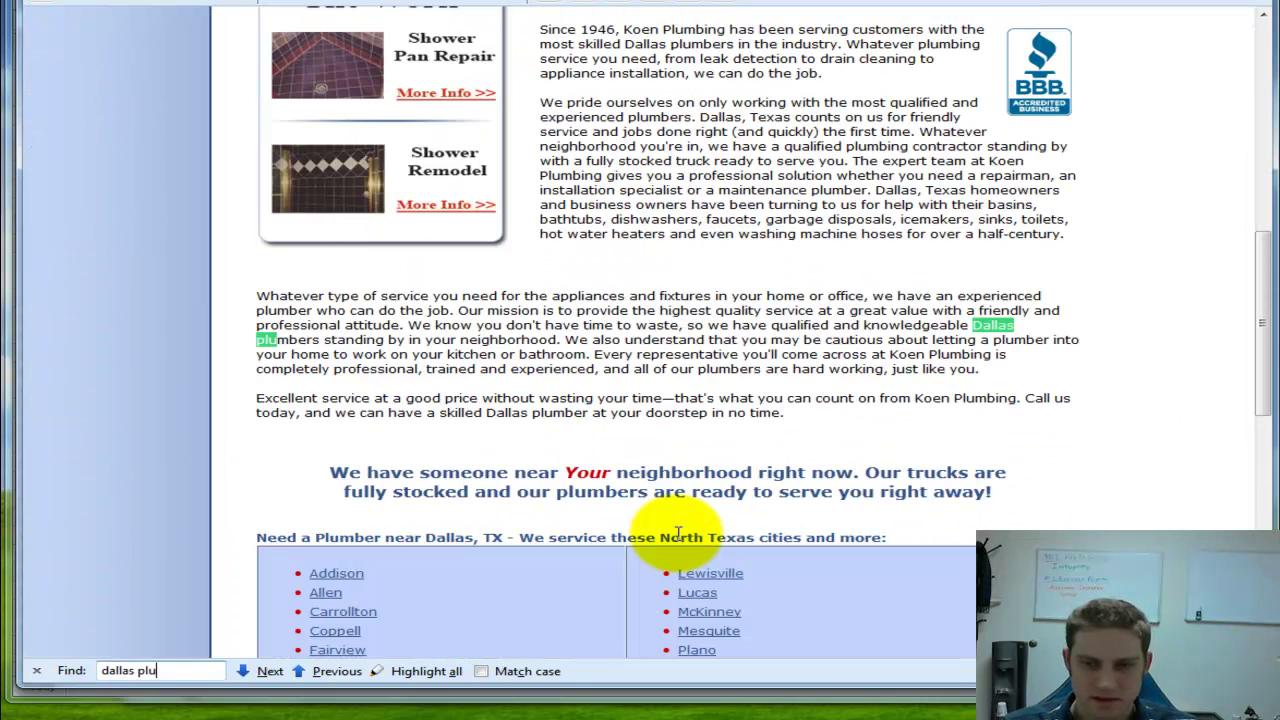
key(Return)
key(Return)
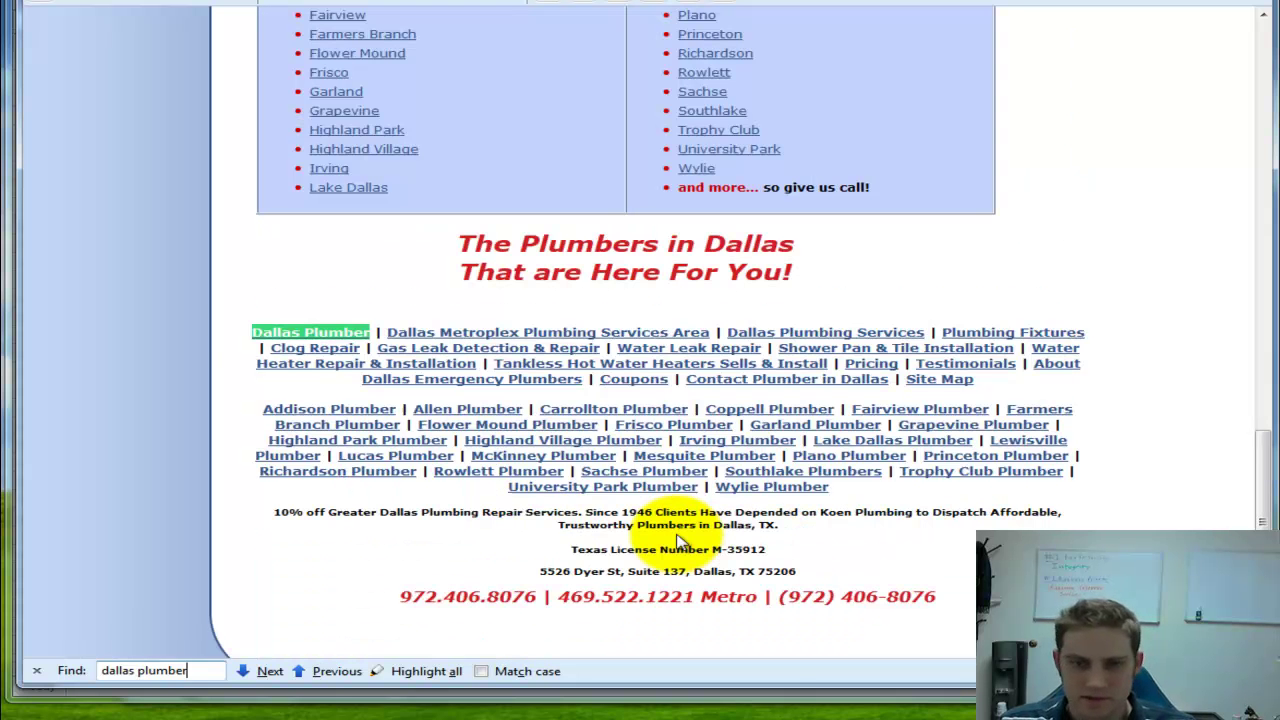
click(308, 335)
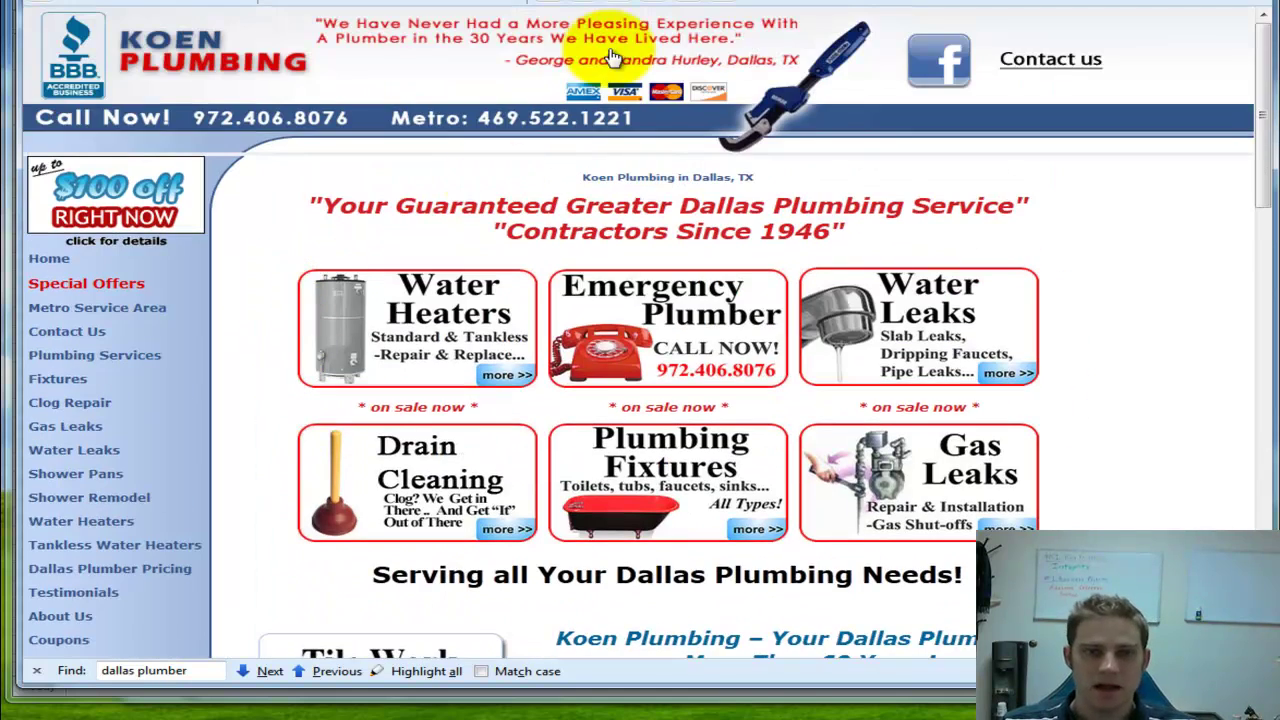
click(625, 1)
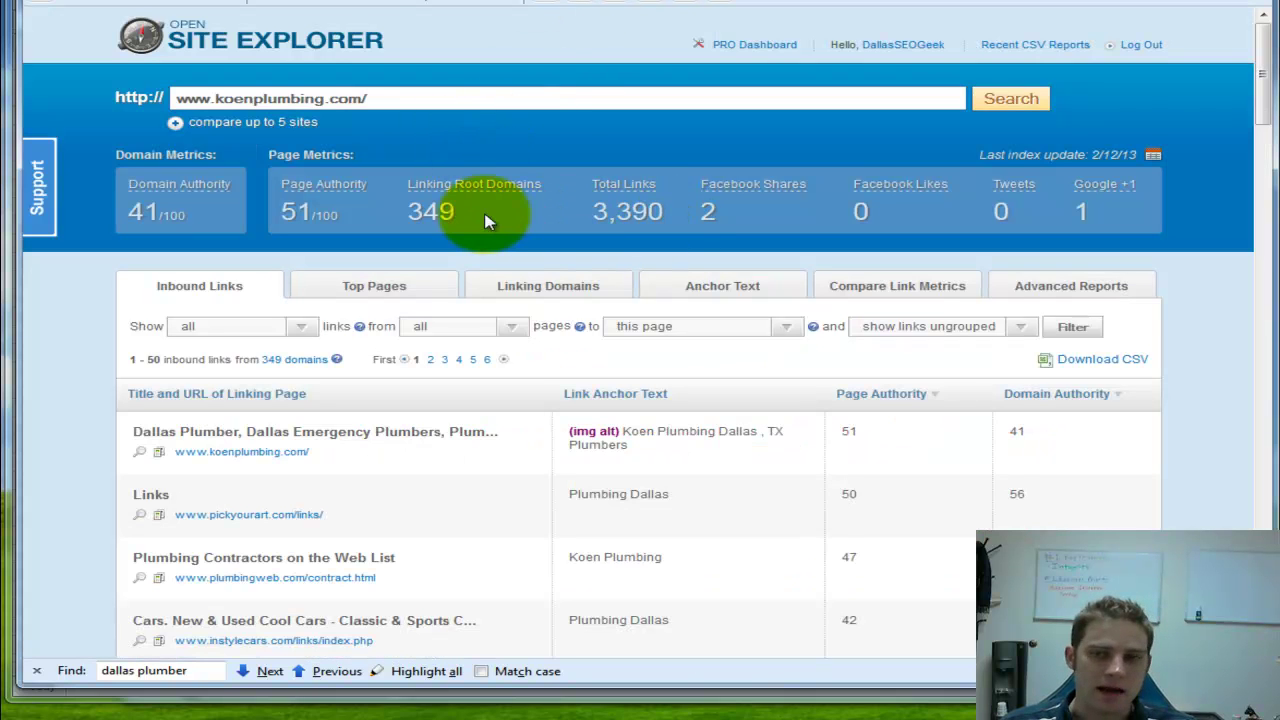
double_click(428, 212)
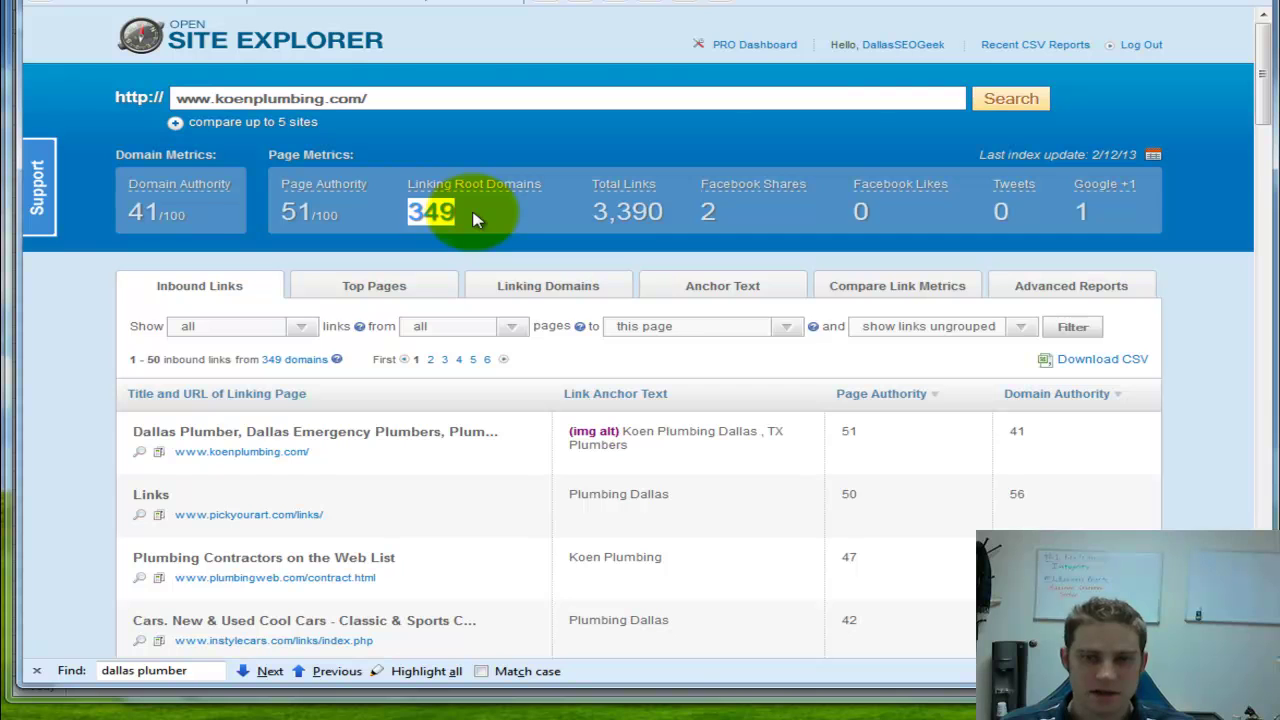
drag(134, 208, 158, 213)
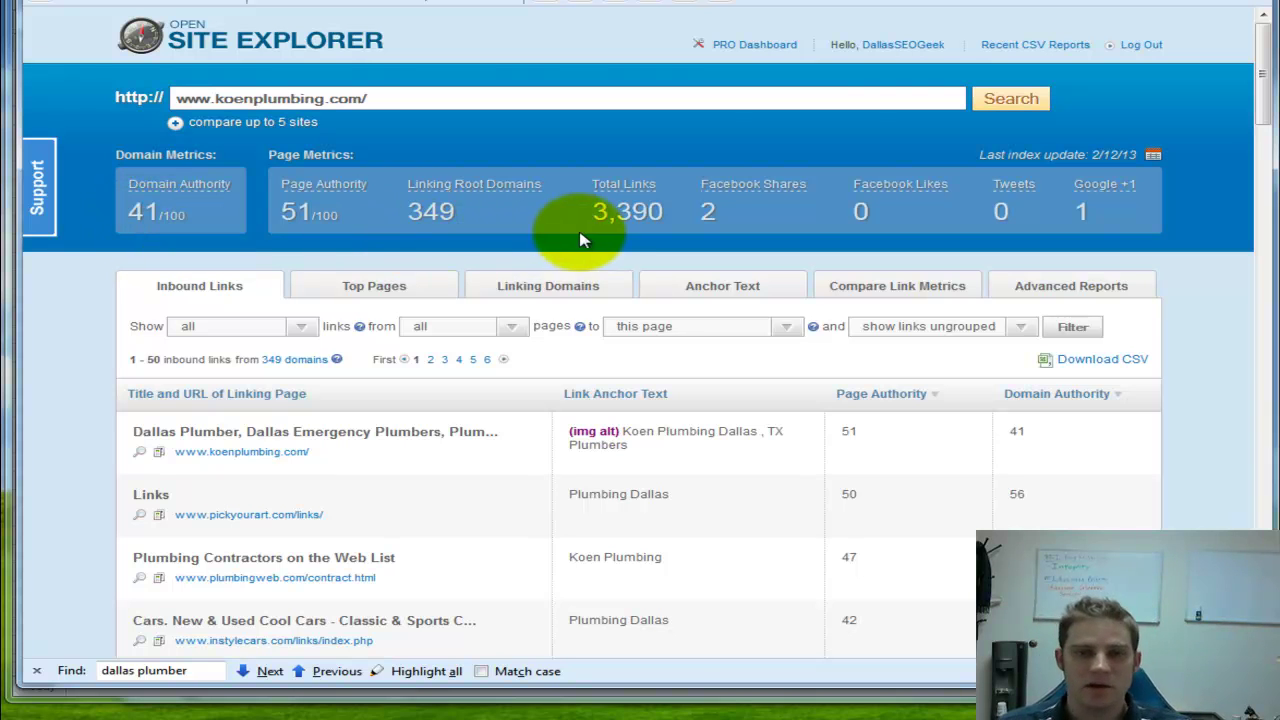
drag(407, 211, 454, 211)
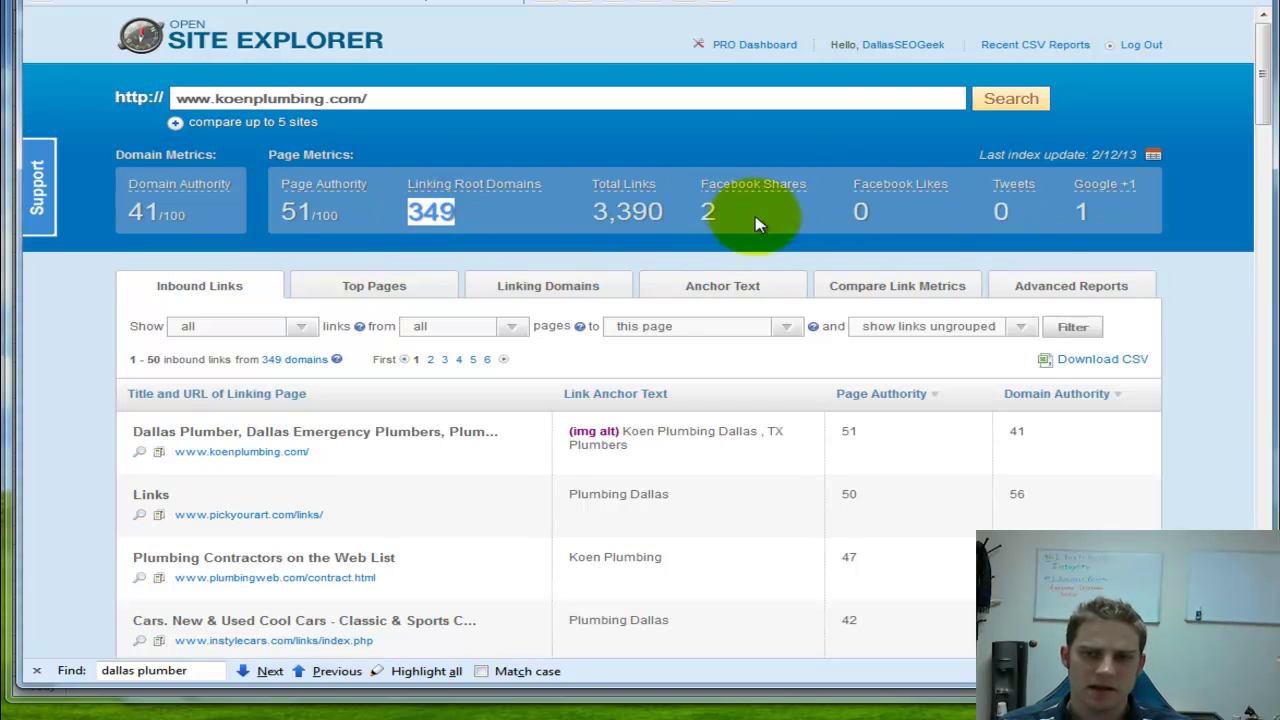
Step: Show the anchor text report for koenplumbing.com and examine the linking domain and link counts for "plumbing dallas"
click(725, 290)
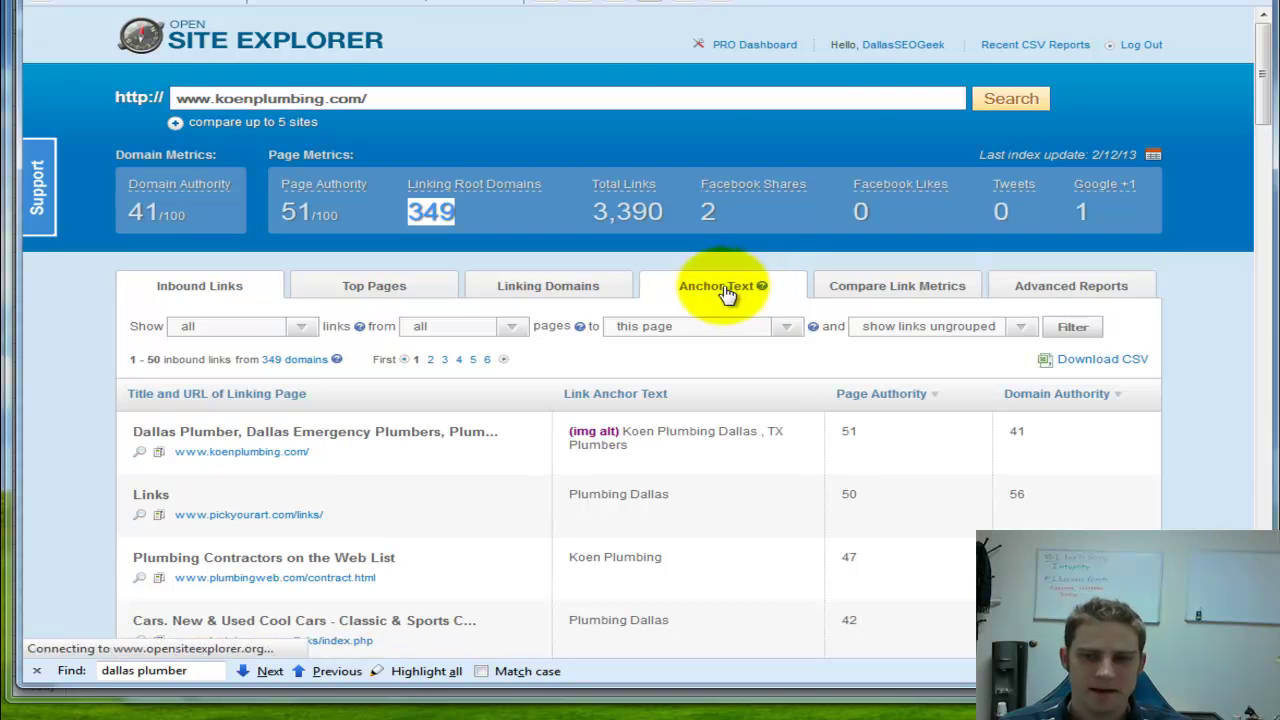
scroll(455, 433, down, 2)
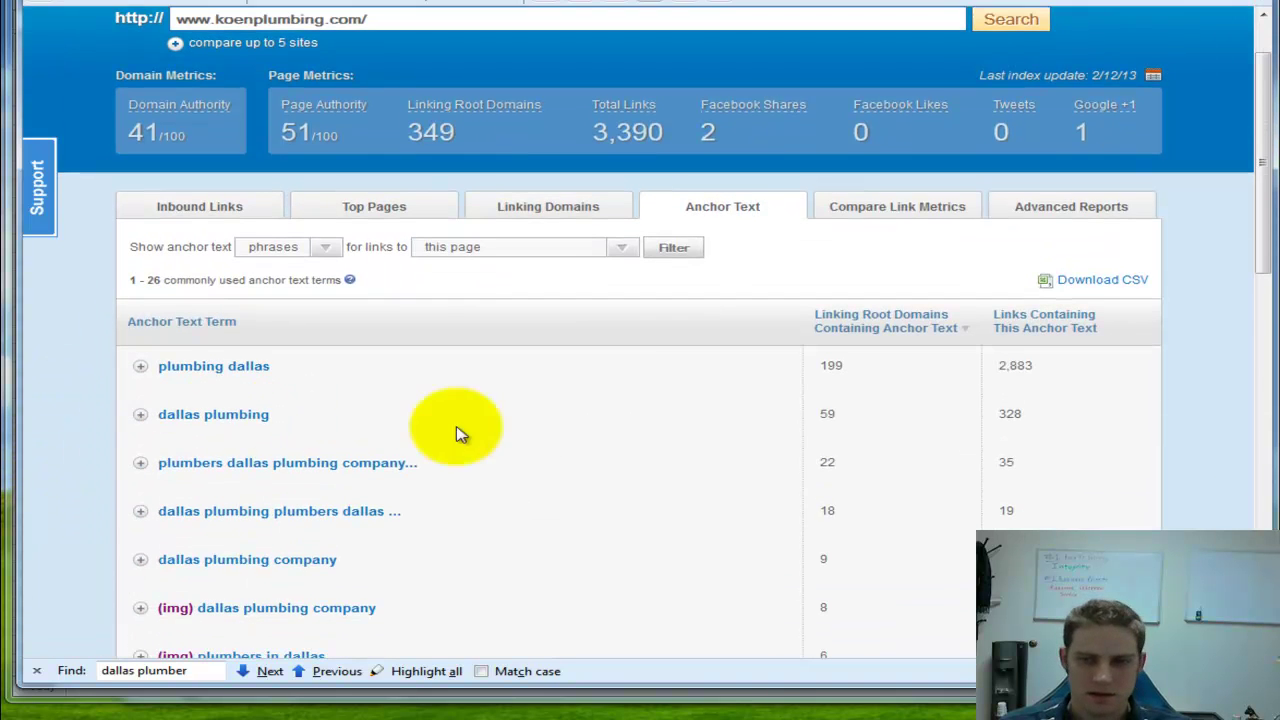
scroll(698, 428, down, 3)
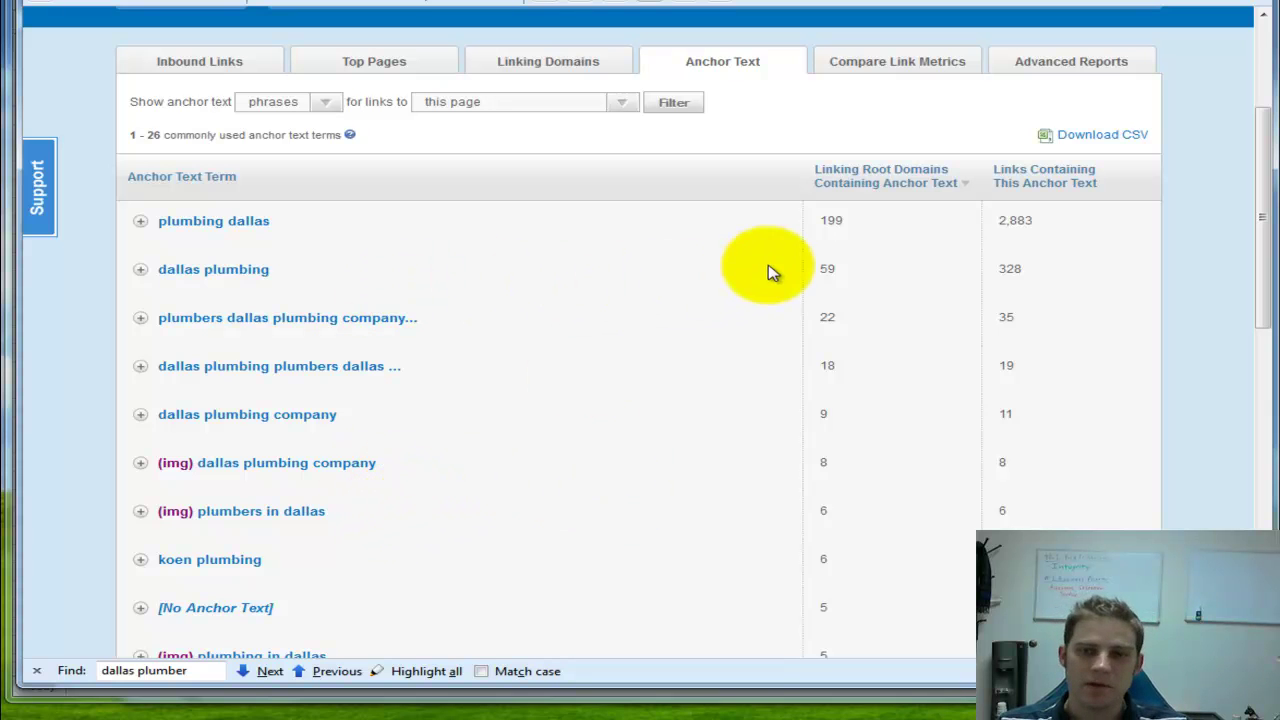
double_click(841, 224)
drag(996, 221, 1034, 229)
scroll(1005, 248, up, 2)
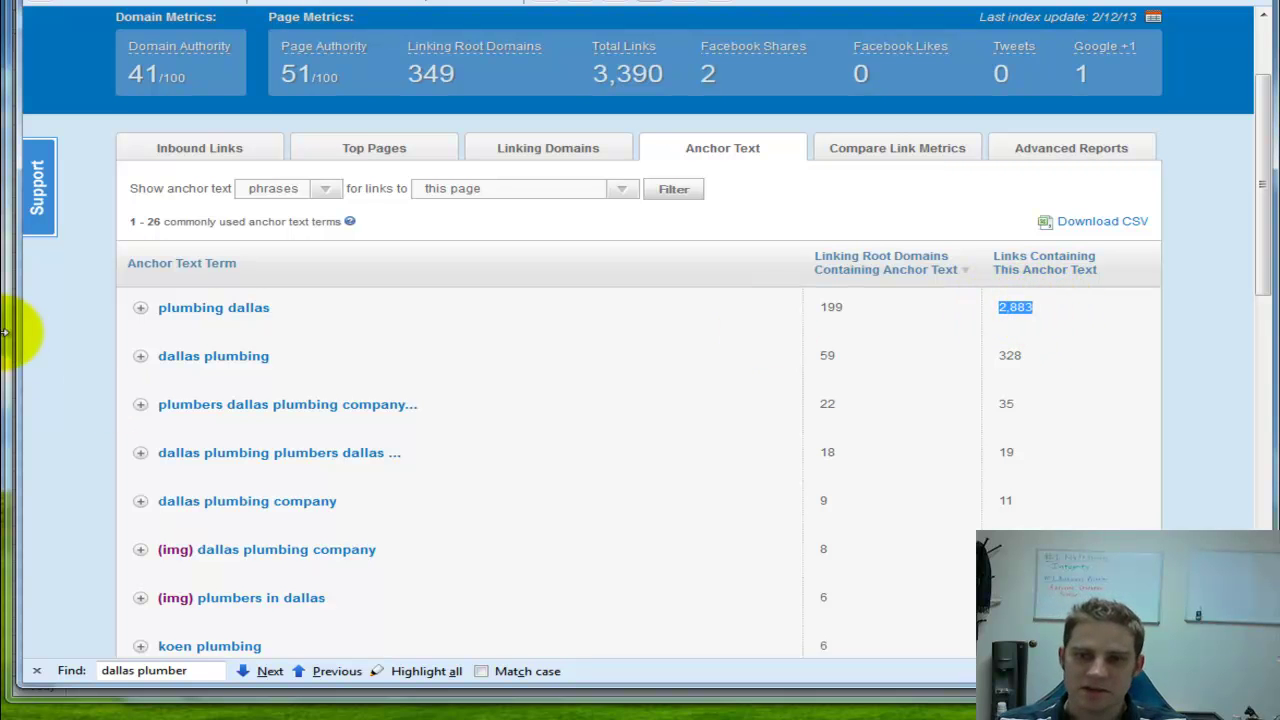
Step: Expand the linking pages for "plumbing dallas", open the directory.spellnet.com page, return to the report, and collapse the entry
click(142, 315)
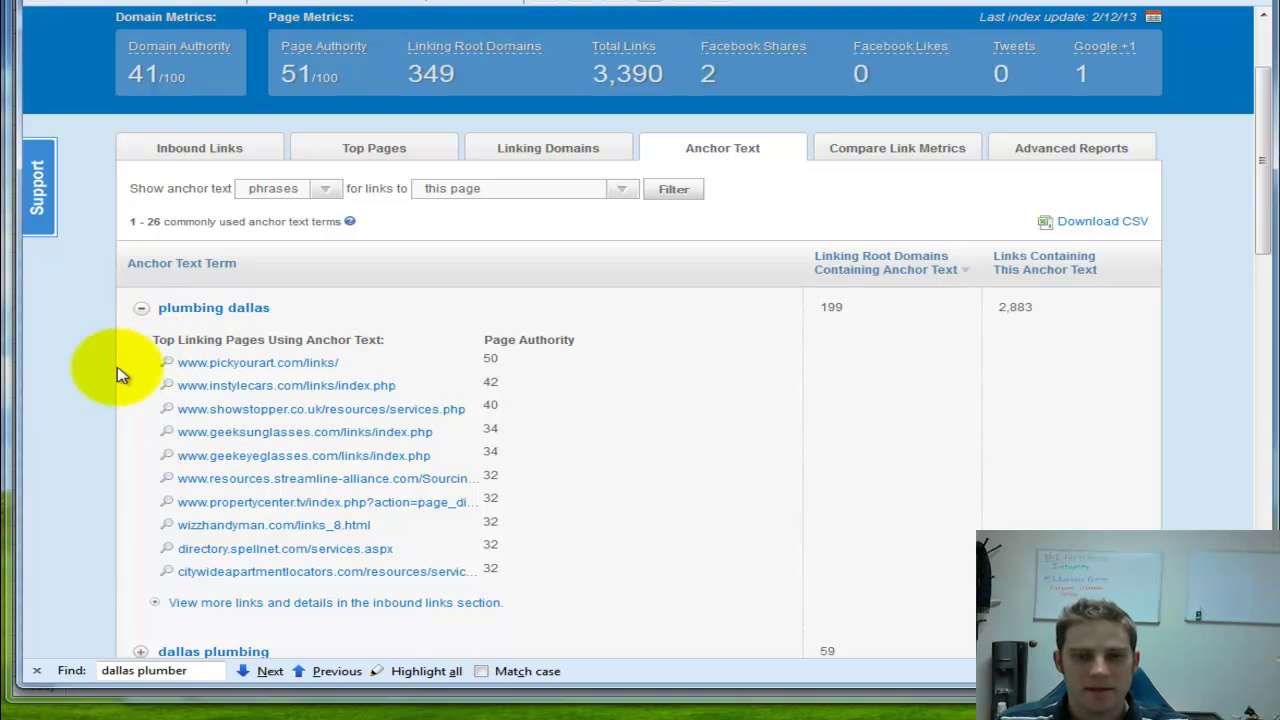
scroll(91, 464, down, 1)
scroll(91, 464, down, 1)
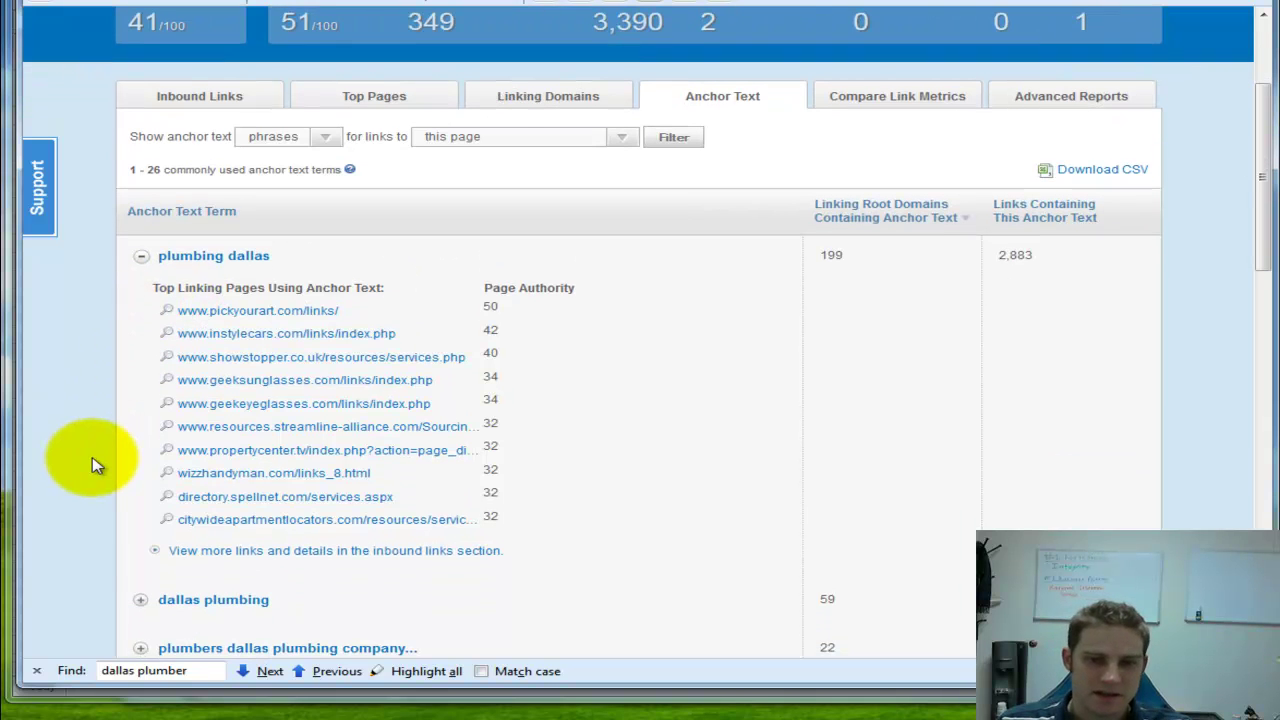
click(203, 500)
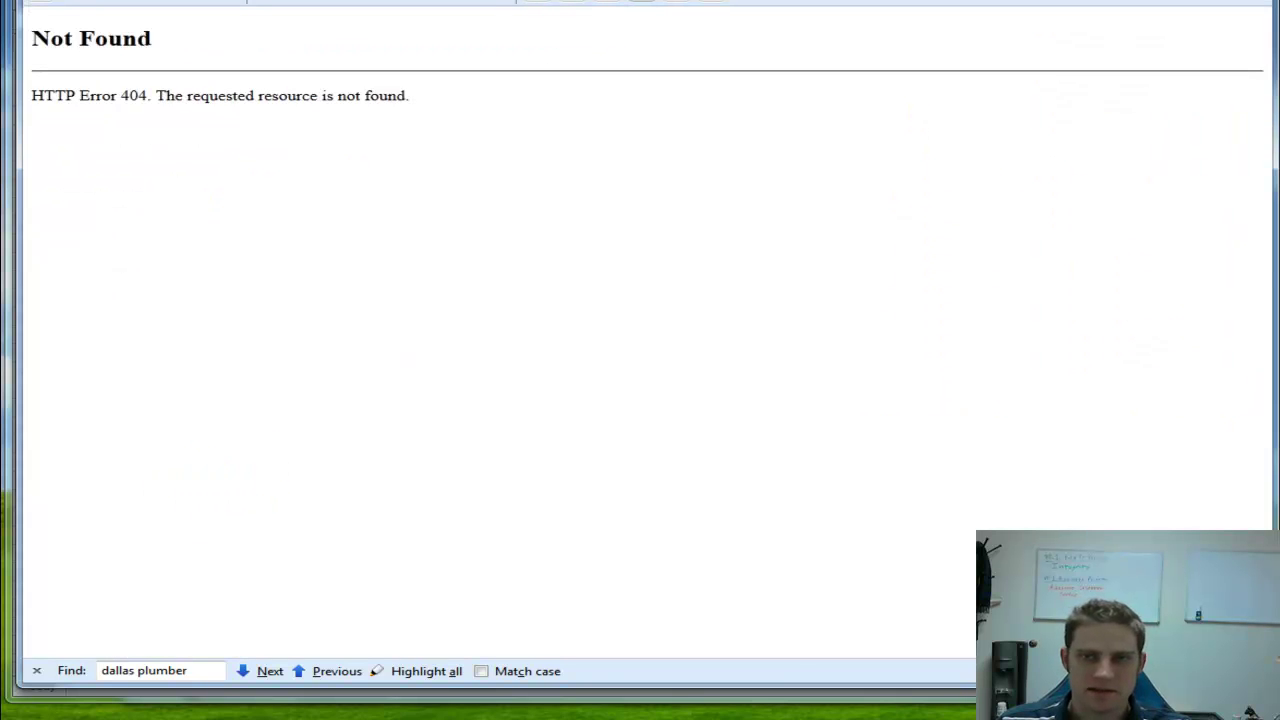
key(alt+Left)
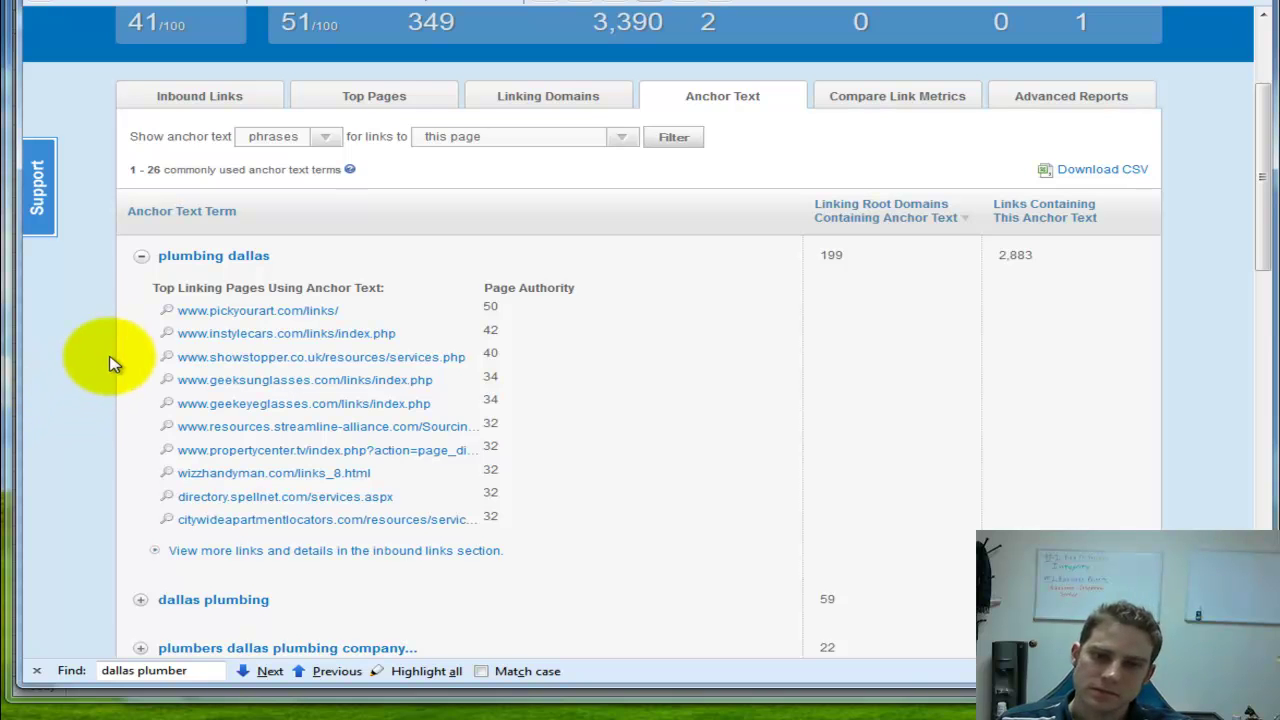
click(141, 257)
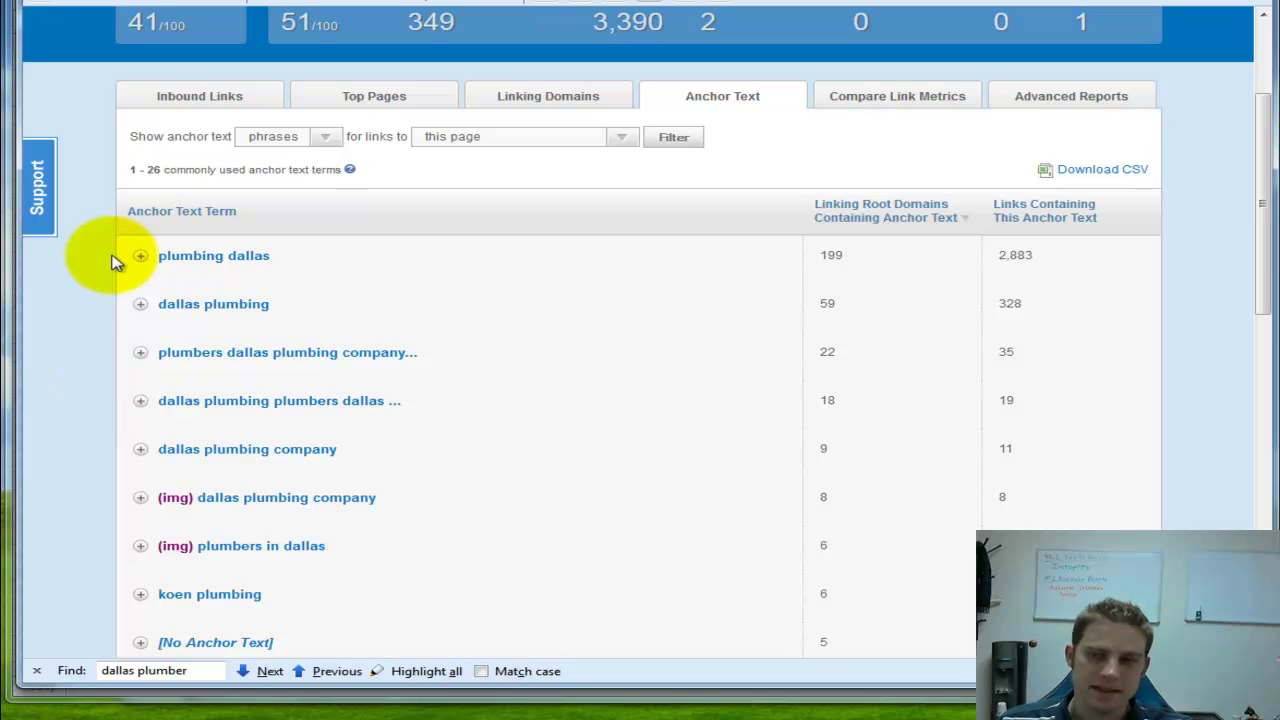
Step: Review the remaining koenplumbing.com anchor text terms and check the domain's creation date in its Whois record
scroll(82, 425, down, 5)
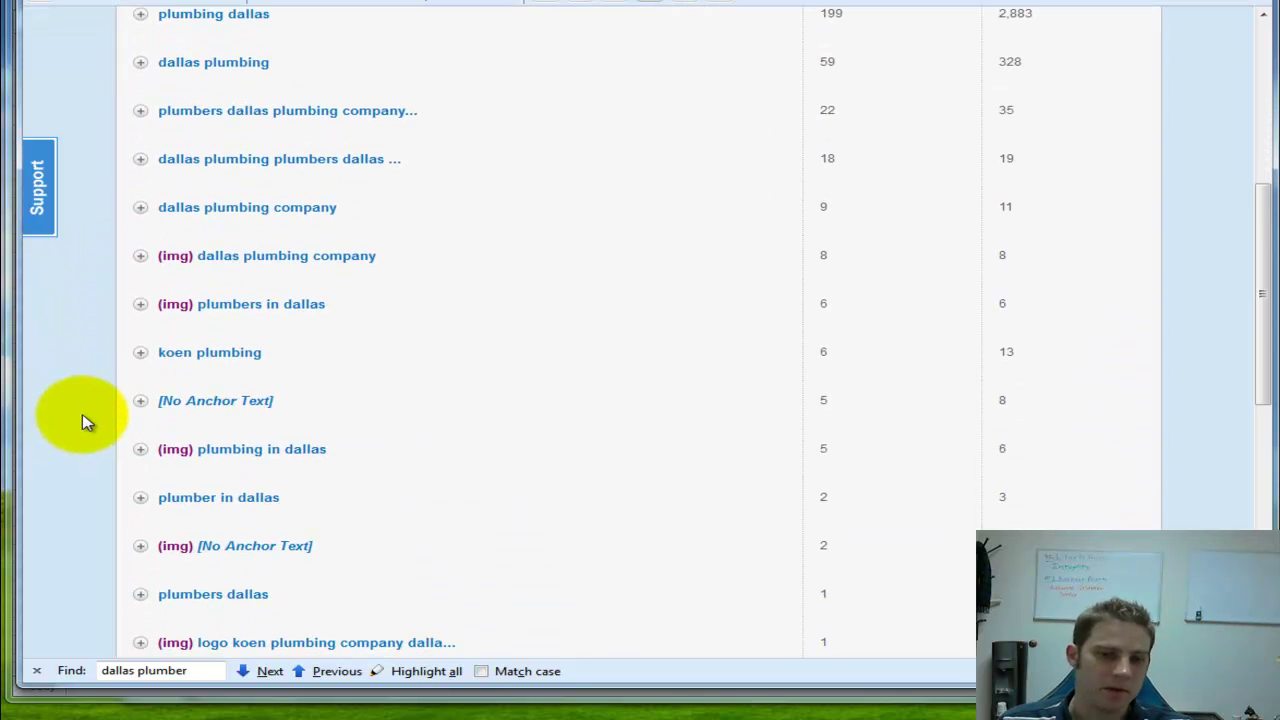
scroll(82, 422, up, 8)
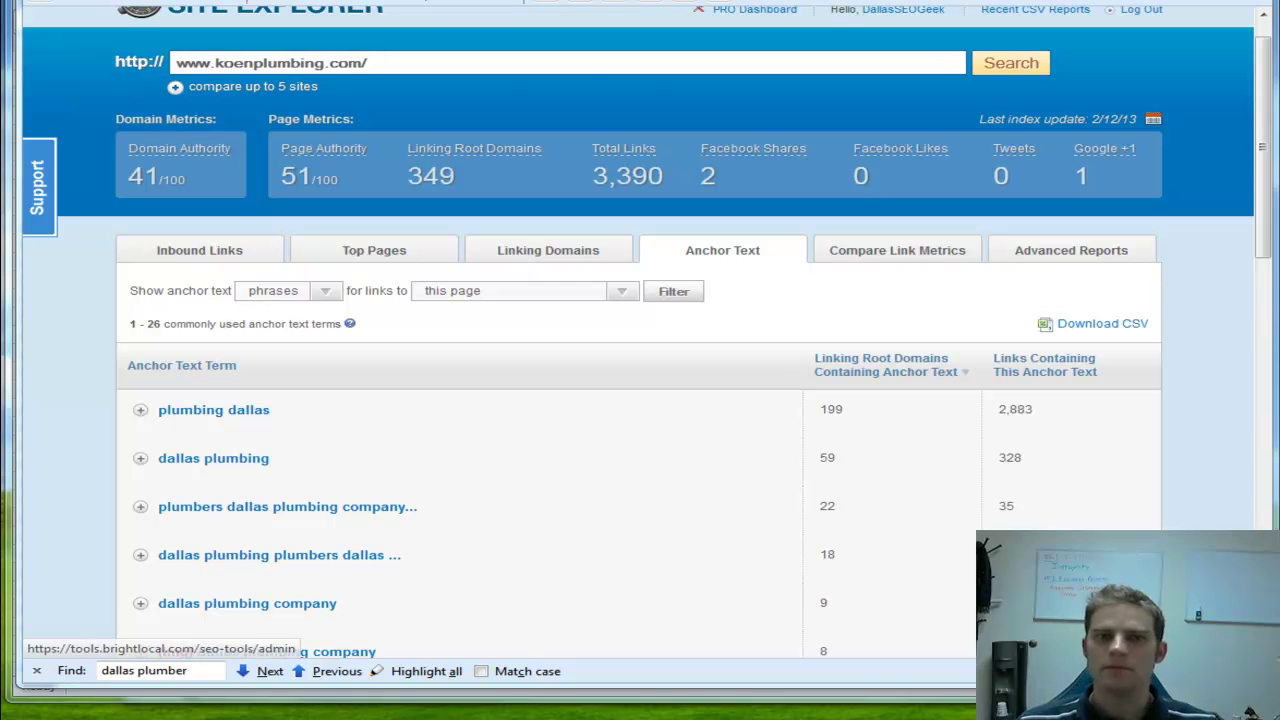
key(ctrl+Tab)
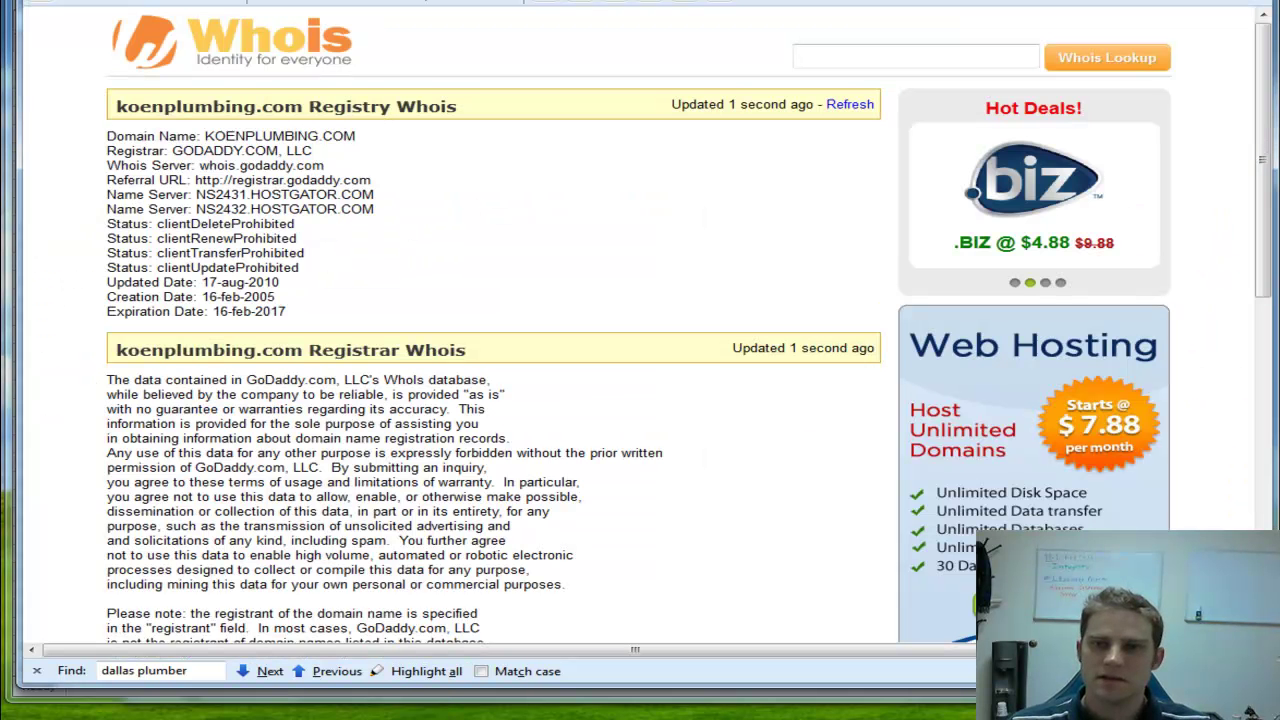
drag(281, 298, 30, 298)
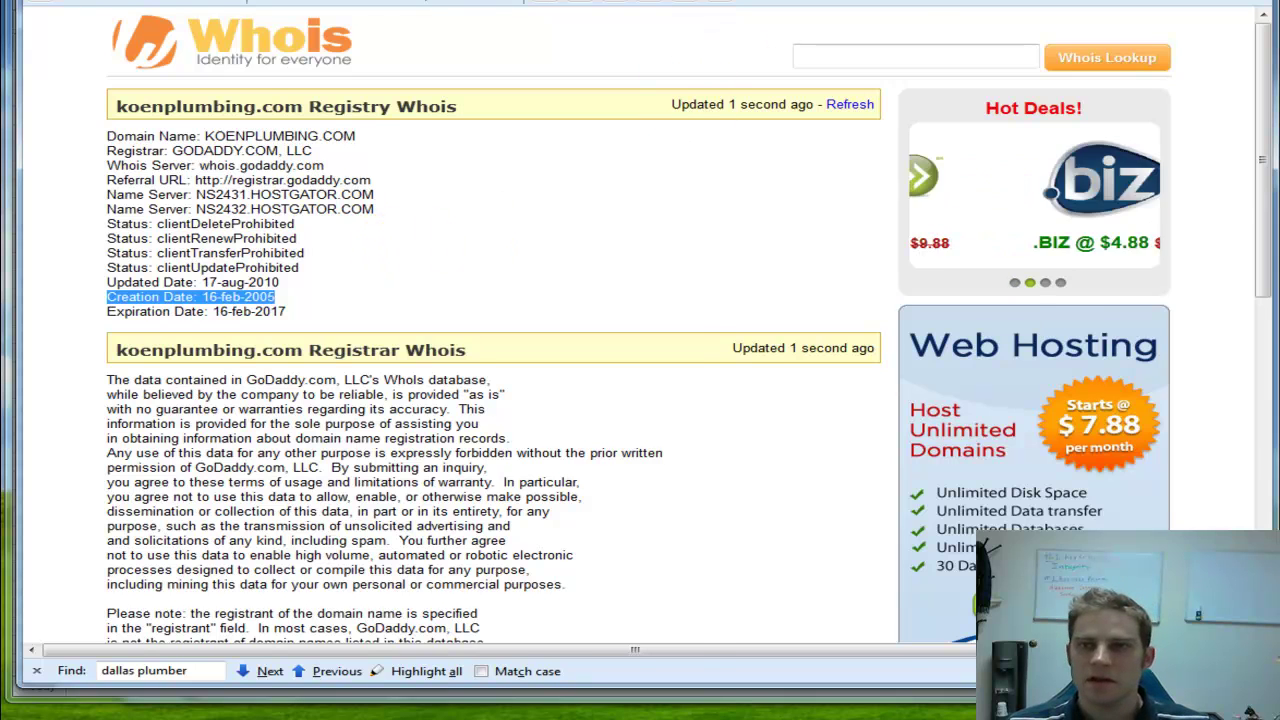
Step: Switch to the Baker Brothers Plumbing website, look through the homepage, and search it for "dallas"
key(ctrl+Tab)
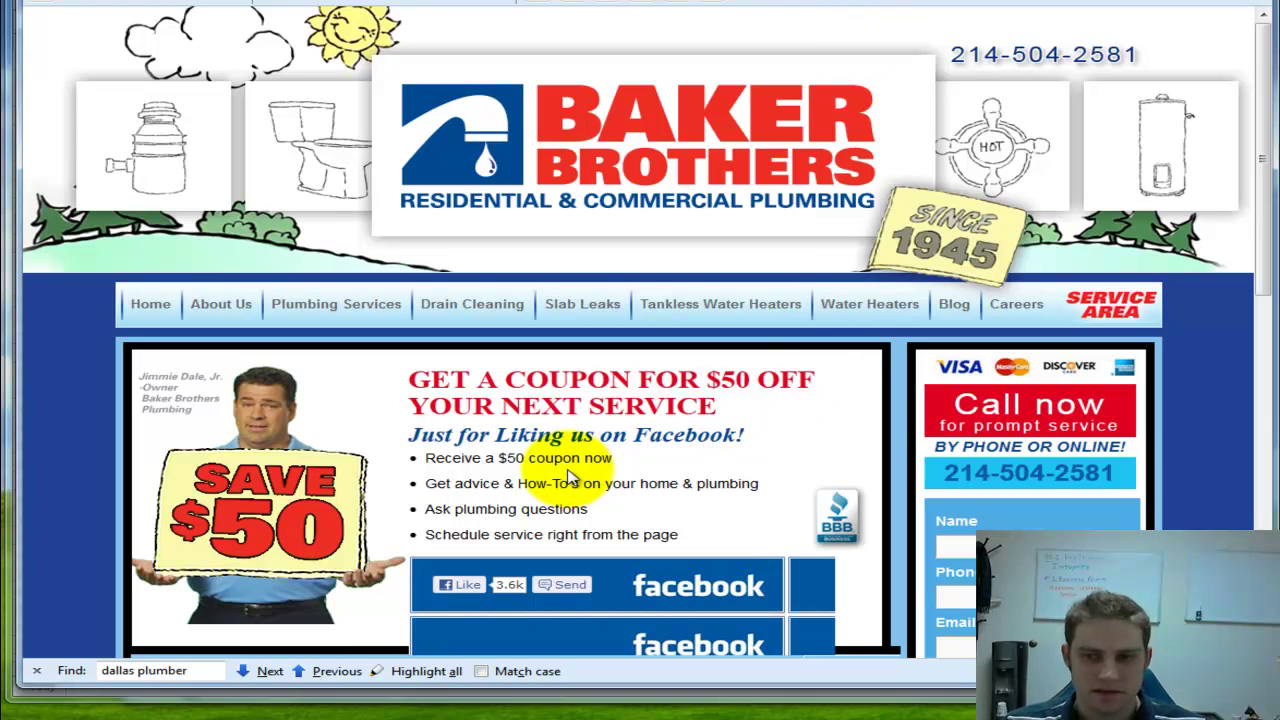
scroll(567, 478, down, 2)
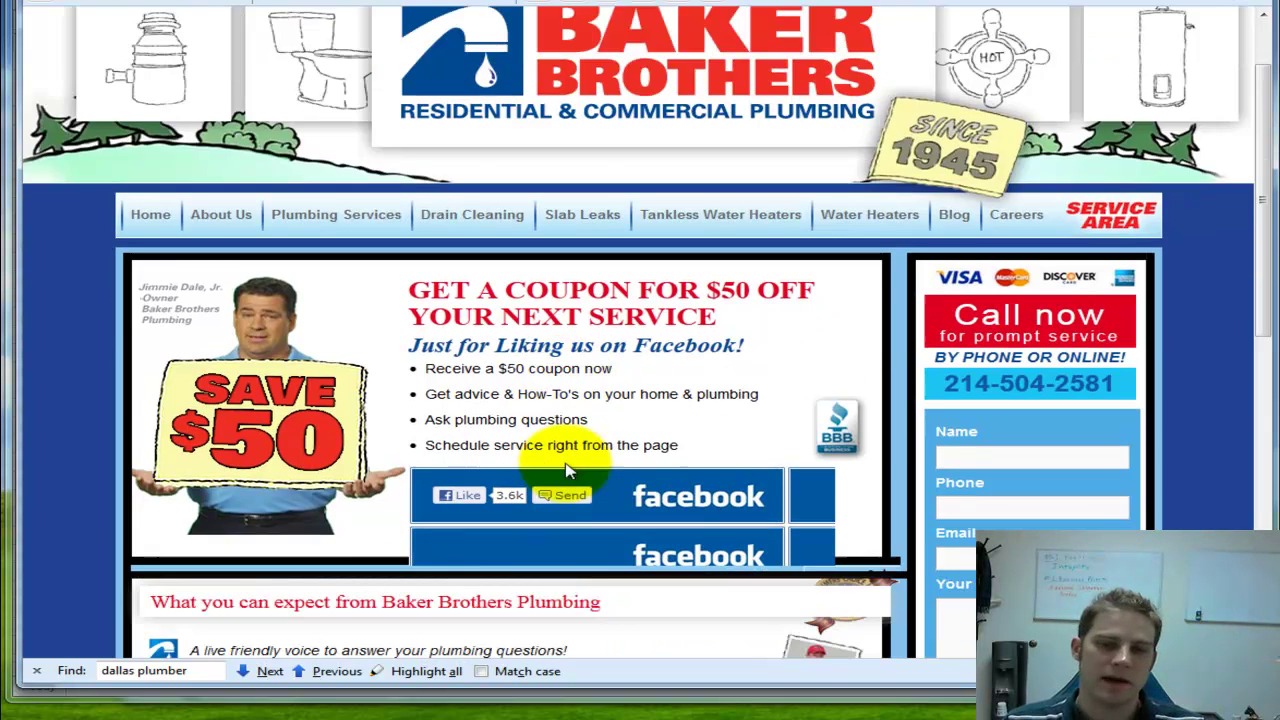
scroll(567, 472, down, 6)
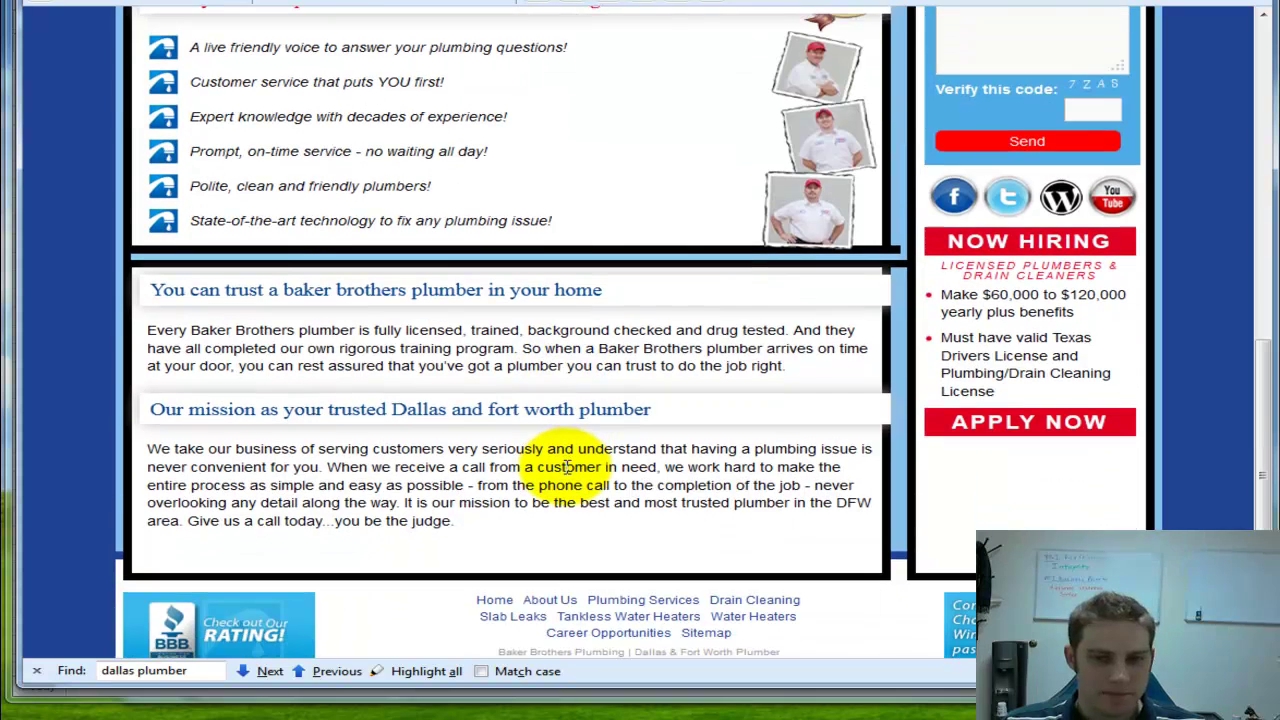
text(dallas plum)
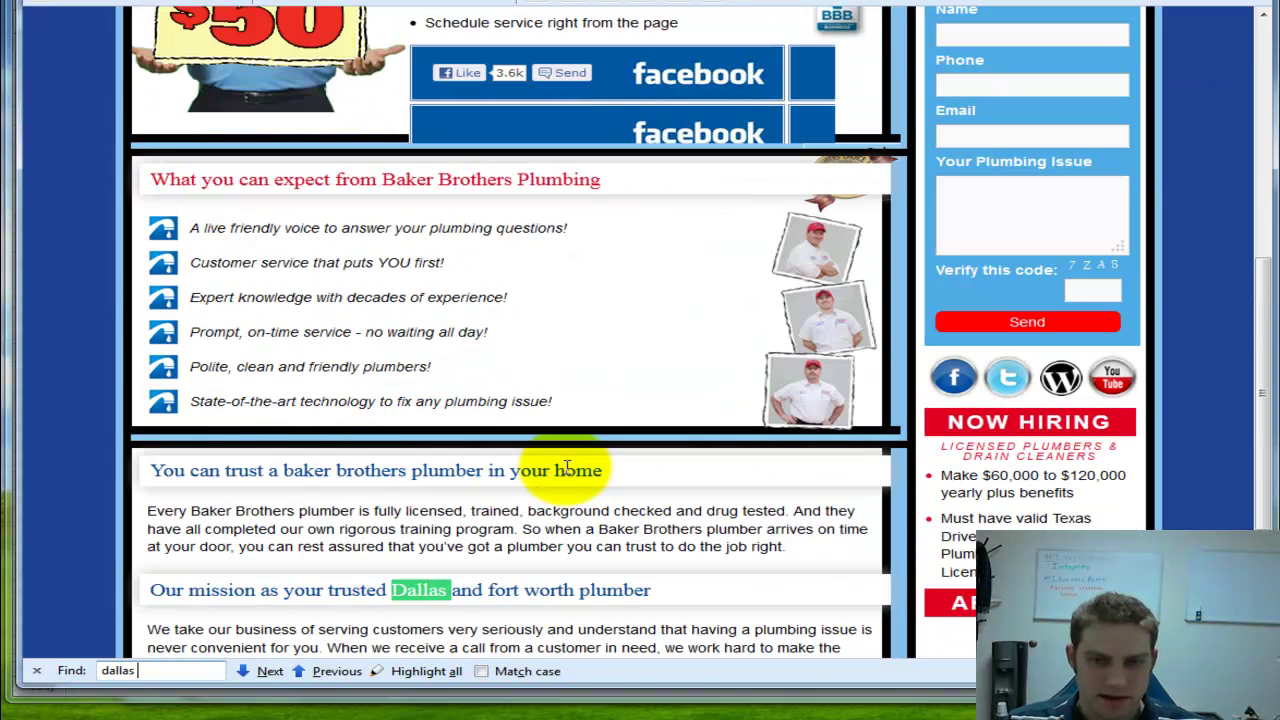
key(BackSpace)
key(BackSpace)
key(BackSpace)
key(BackSpace)
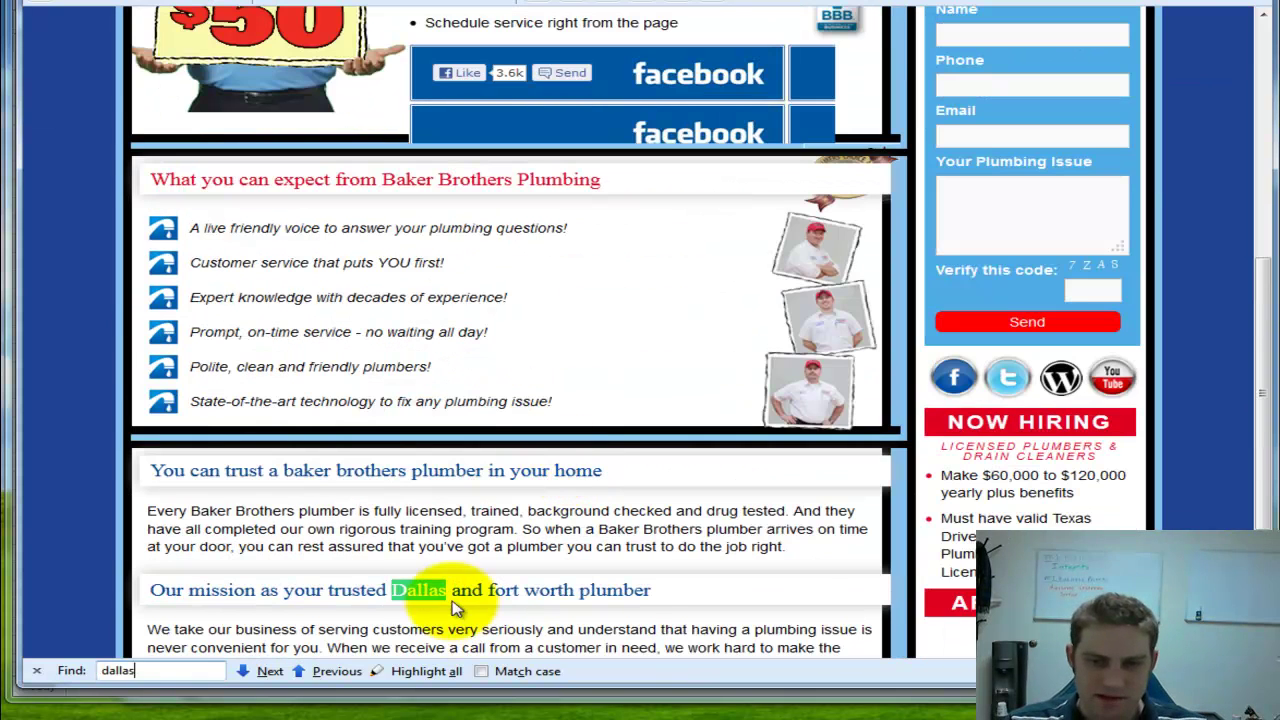
Step: Search the Baker Brothers homepage for "dallas plumbing" and check the wording of its footer text
scroll(617, 595, down, 2)
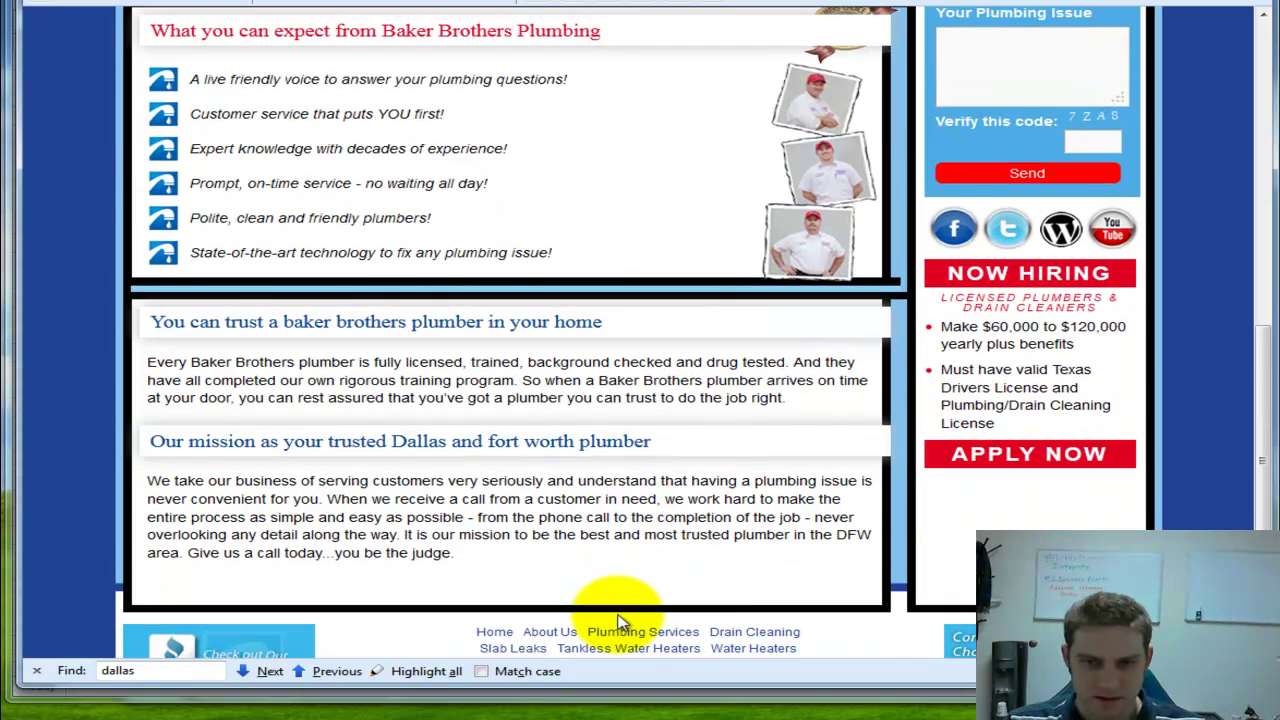
text(allas plumbing)
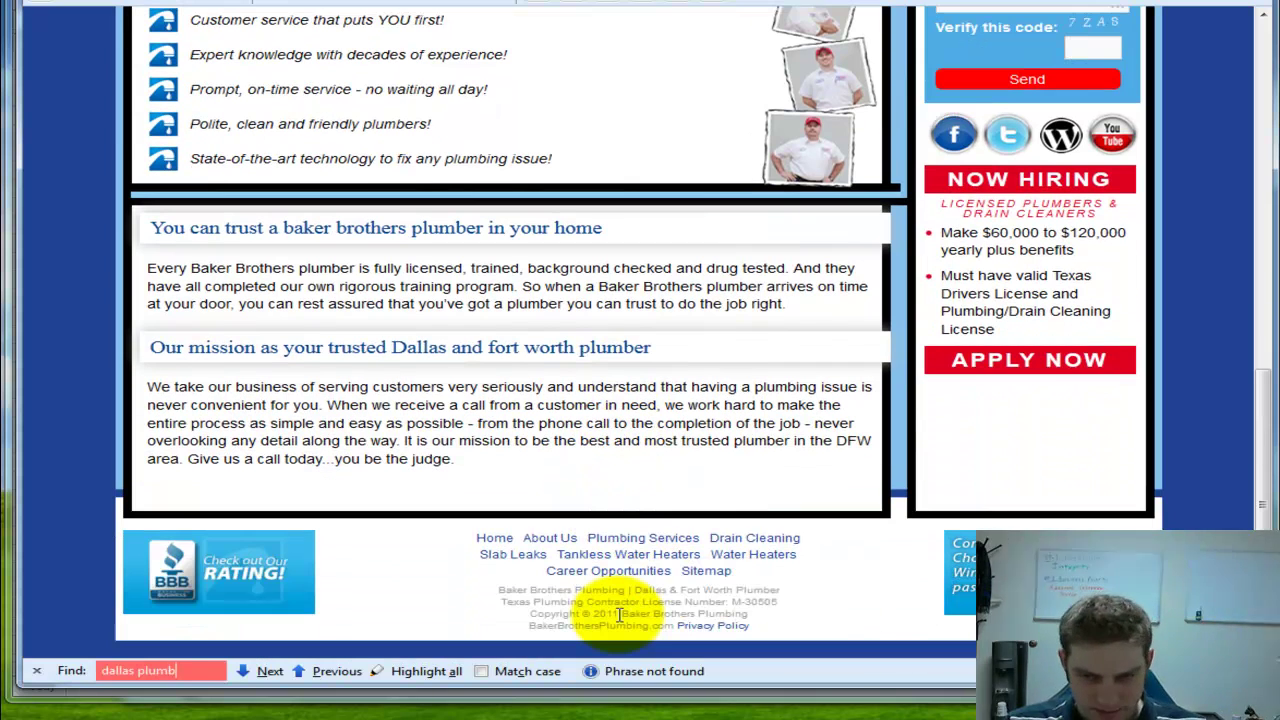
double_click(600, 590)
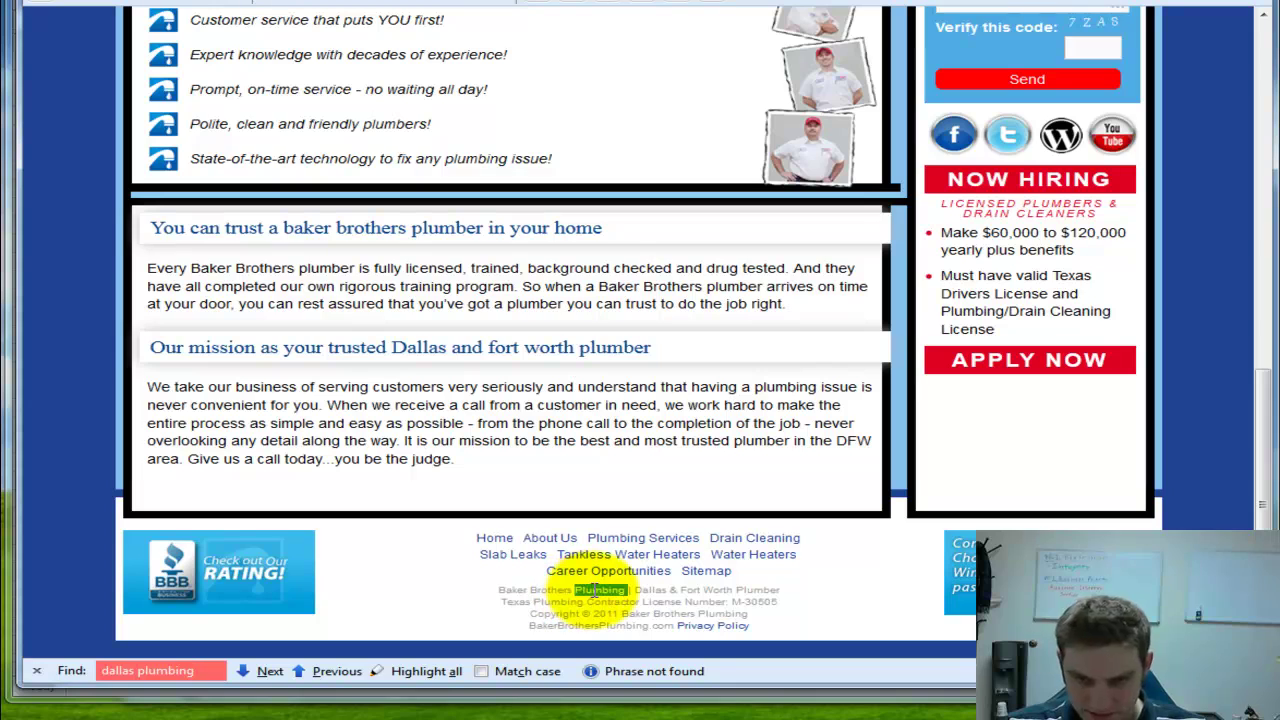
scroll(530, 612, up, 15)
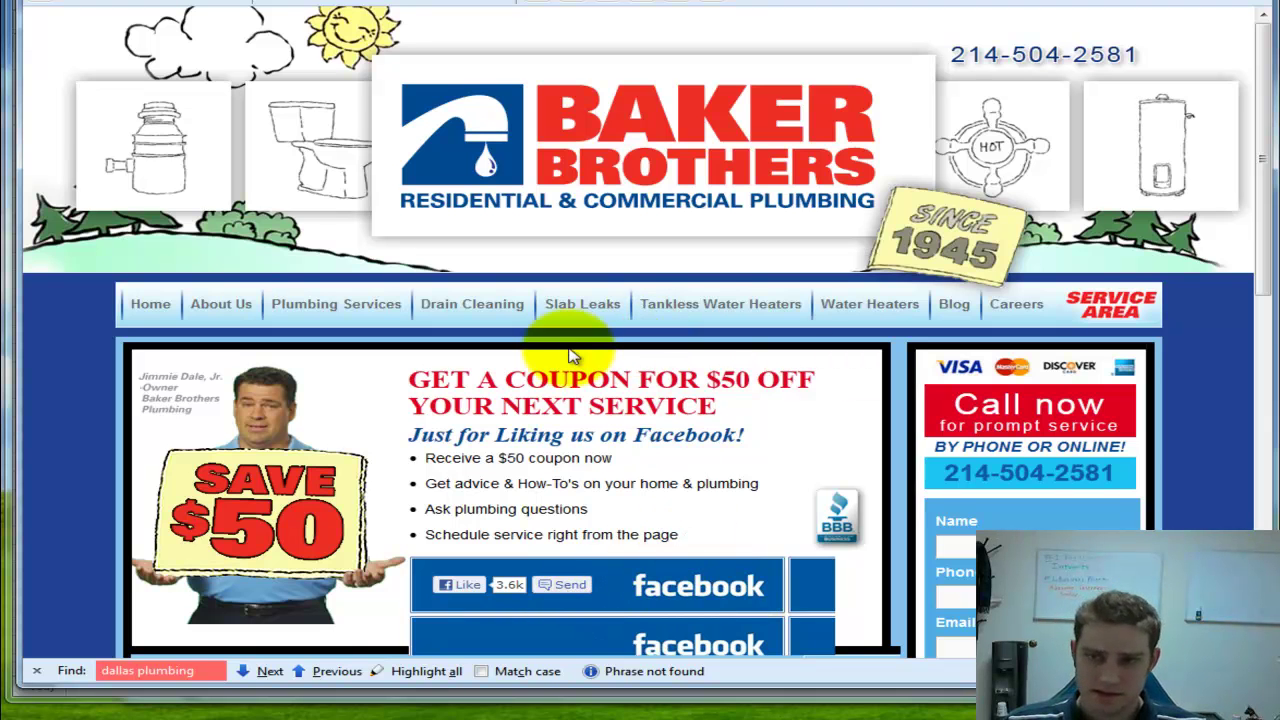
Step: Switch to the bakerbrothersplumbing.com report in Open Site Explorer and examine its authority metrics and anchor text terms
key(ctrl+Tab)
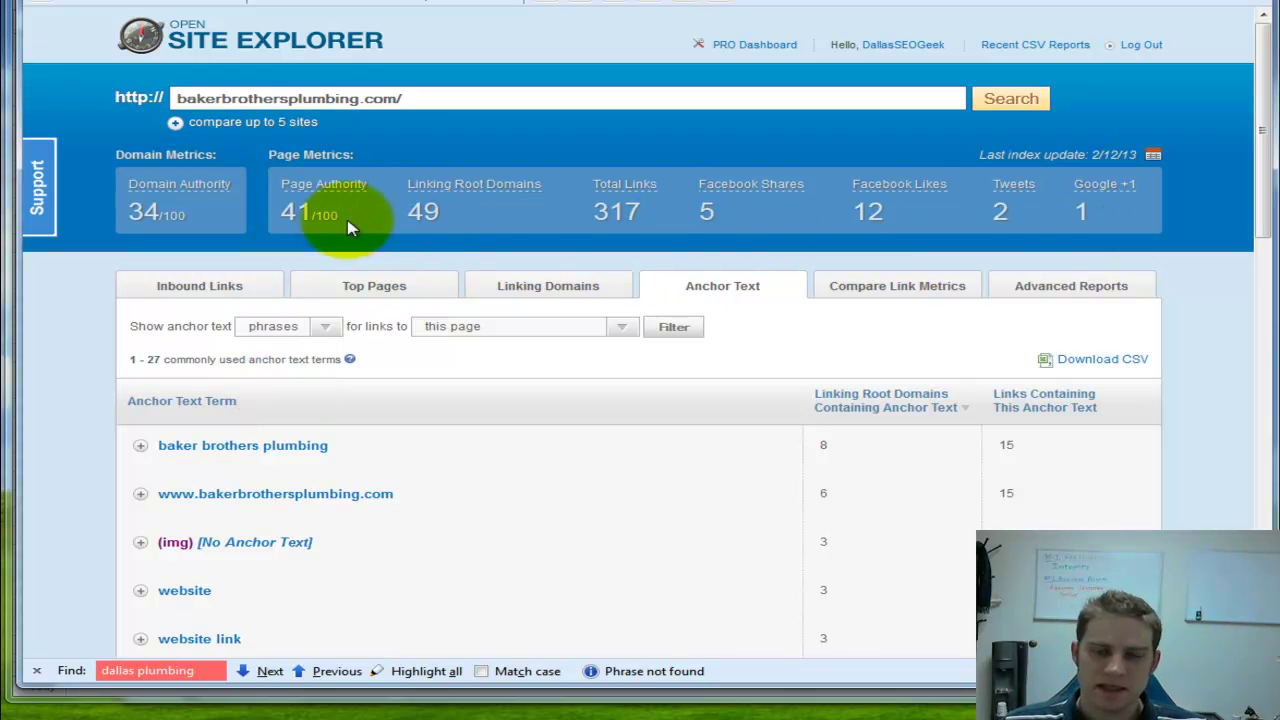
scroll(562, 470, down, 2)
scroll(568, 466, down, 4)
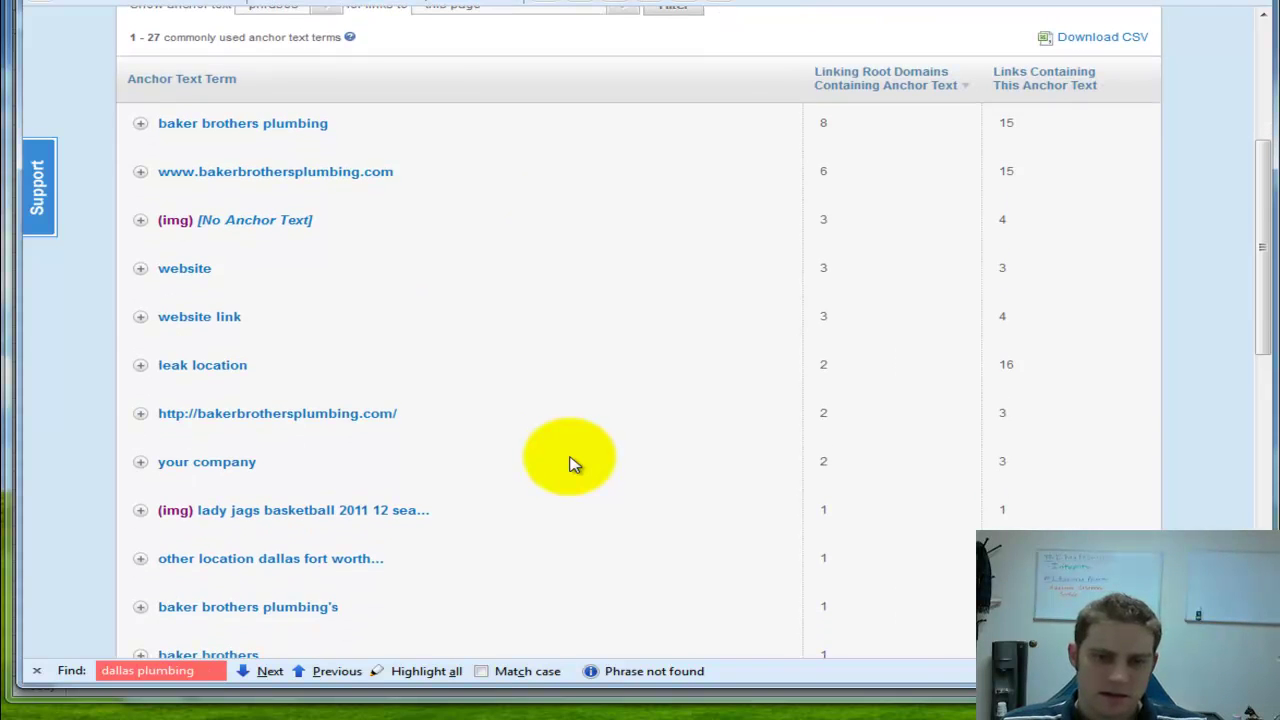
scroll(570, 465, down, 3)
scroll(570, 465, up, 3)
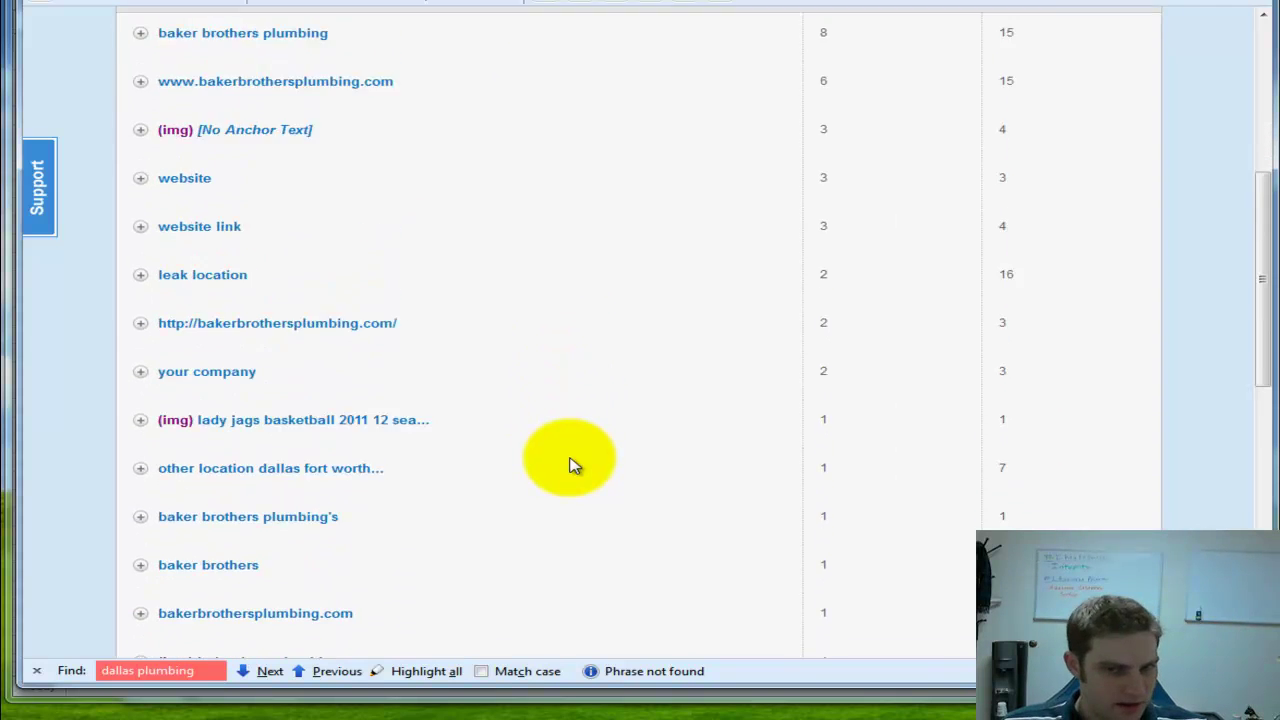
scroll(569, 464, down, 1)
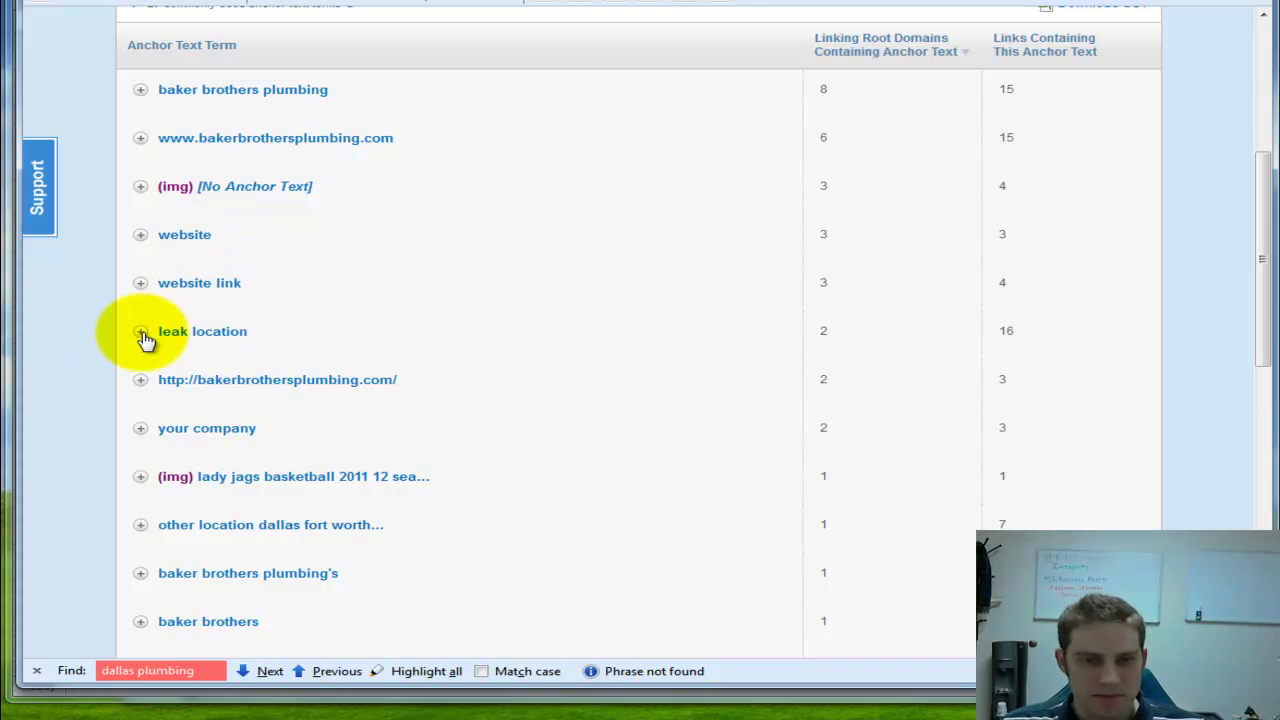
scroll(500, 523, down, 1)
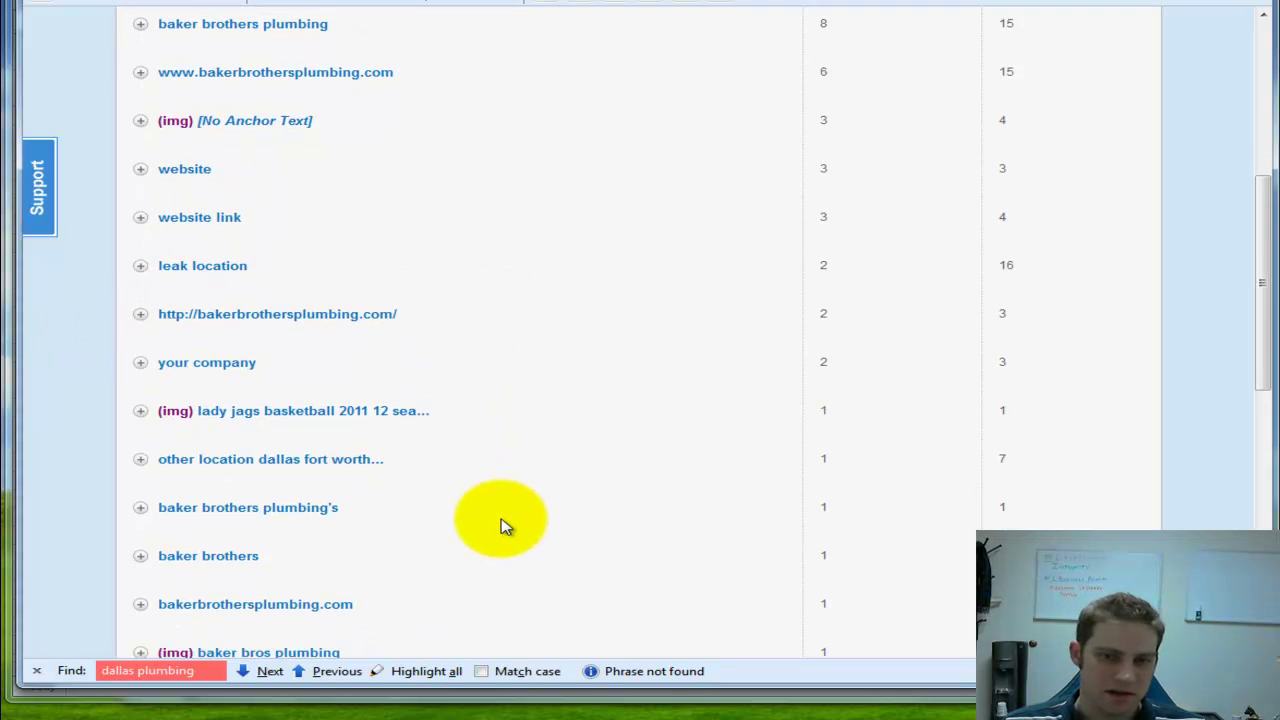
Step: Review the rest of the bakerbrothersplumbing.com anchor text terms for Dallas plumbing keywords, and return to the start of the list
scroll(503, 375, down, 7)
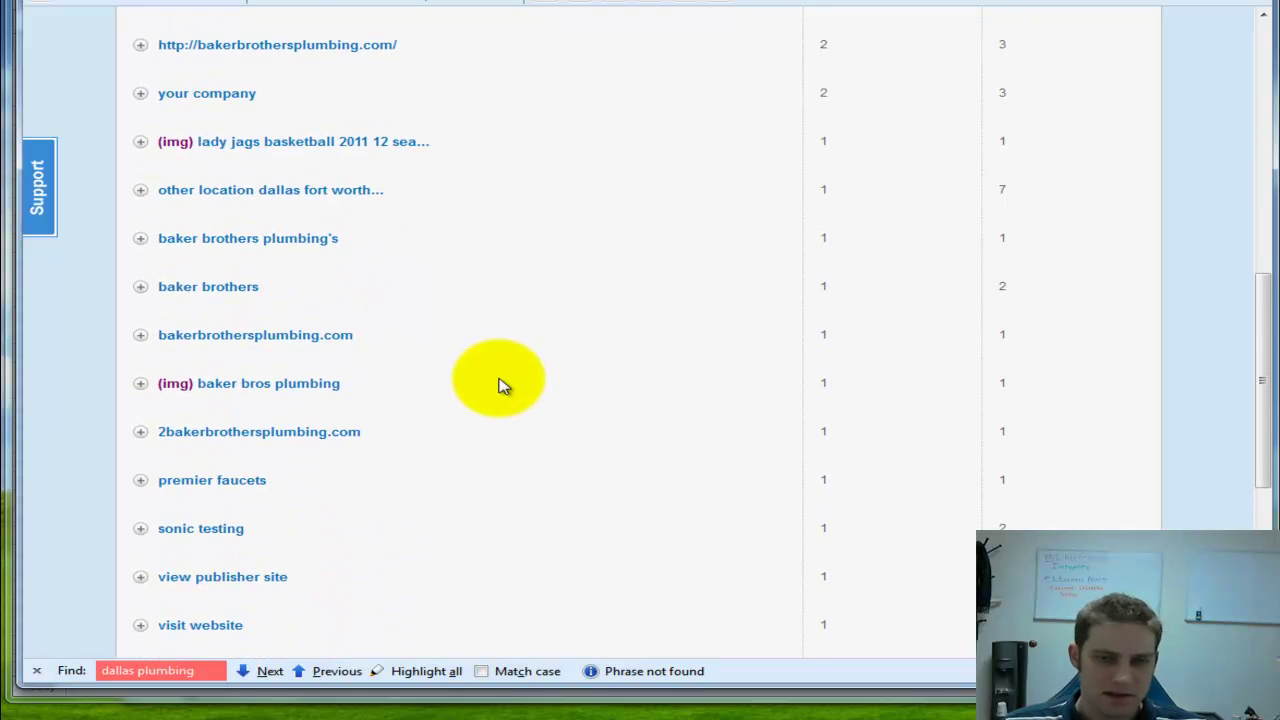
scroll(503, 385, down, 4)
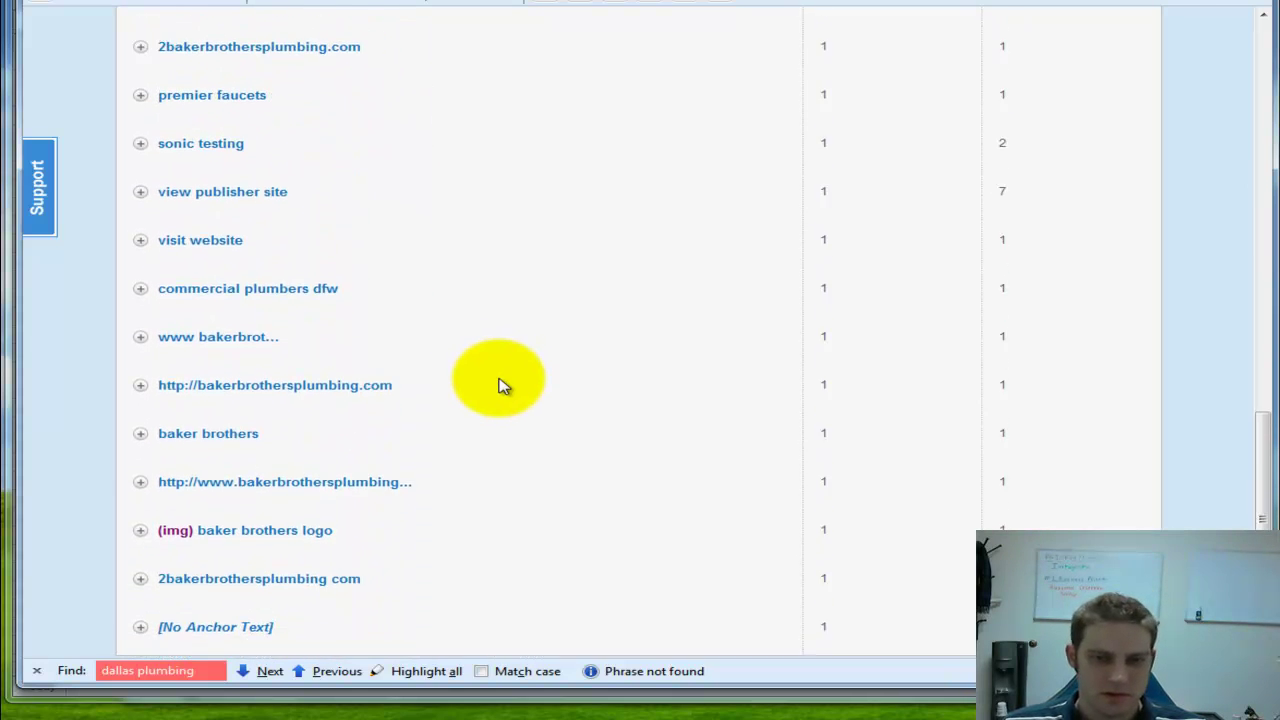
scroll(503, 385, up, 14)
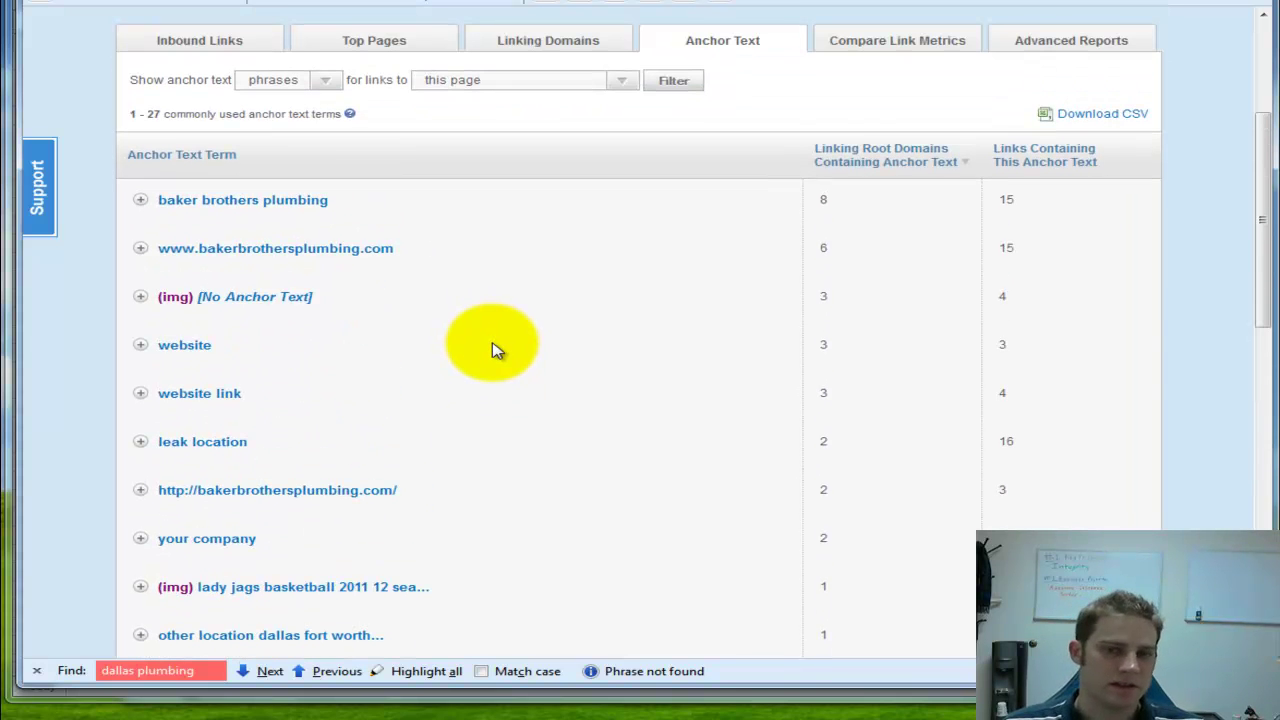
scroll(497, 350, down, 1)
scroll(497, 350, up, 3)
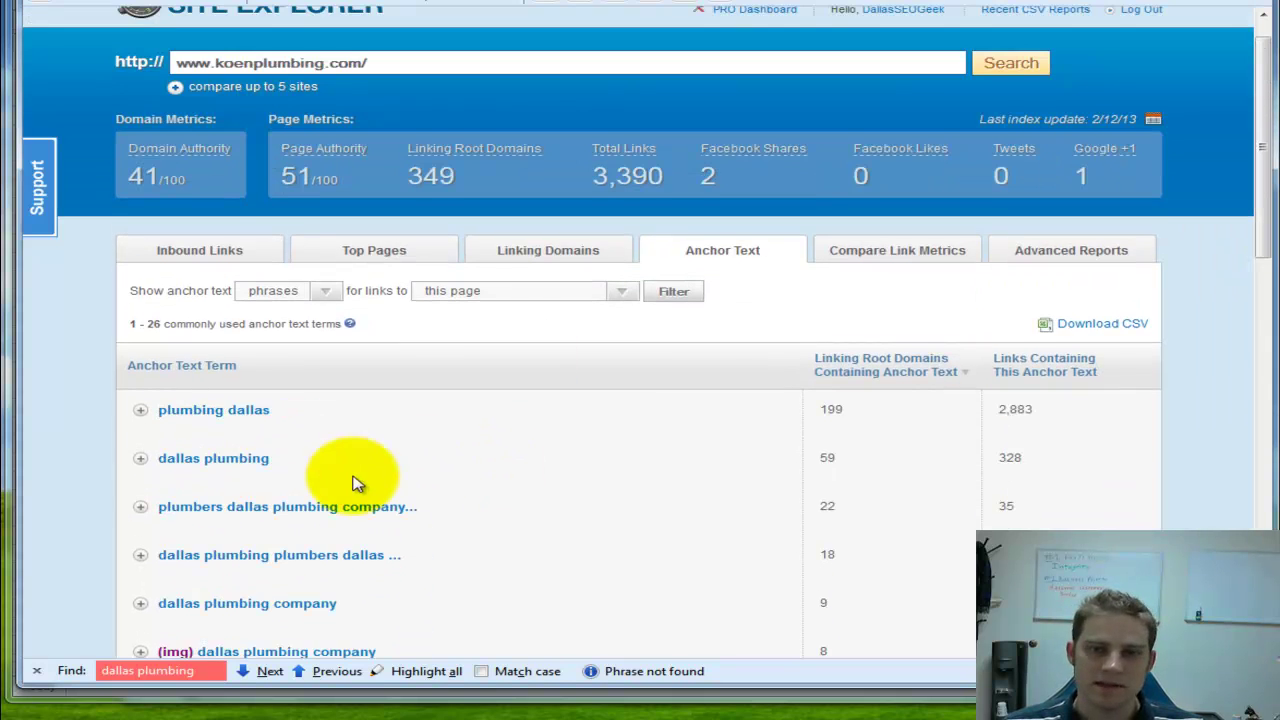
Step: Examine the top anchor text terms in the koenplumbing.com report for comparison, and switch to the Koen Plumbing homepage
scroll(400, 460, down, 3)
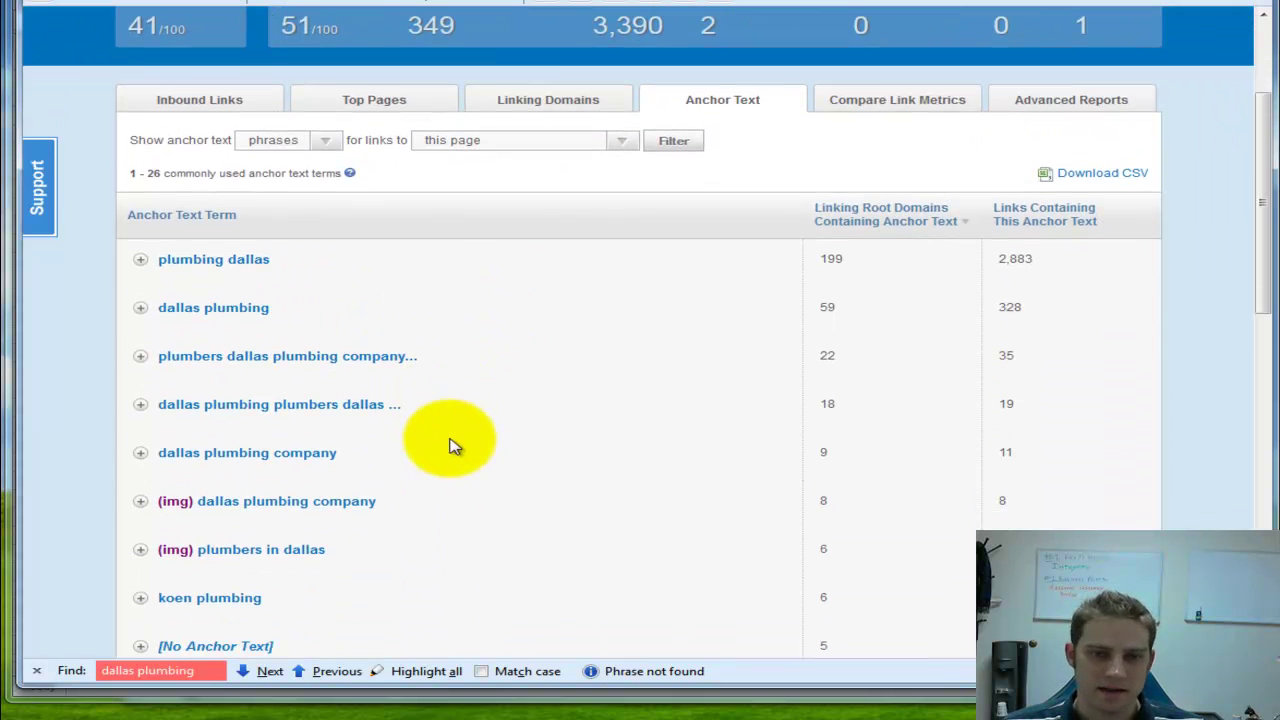
scroll(628, 462, down, 1)
scroll(628, 462, down, 2)
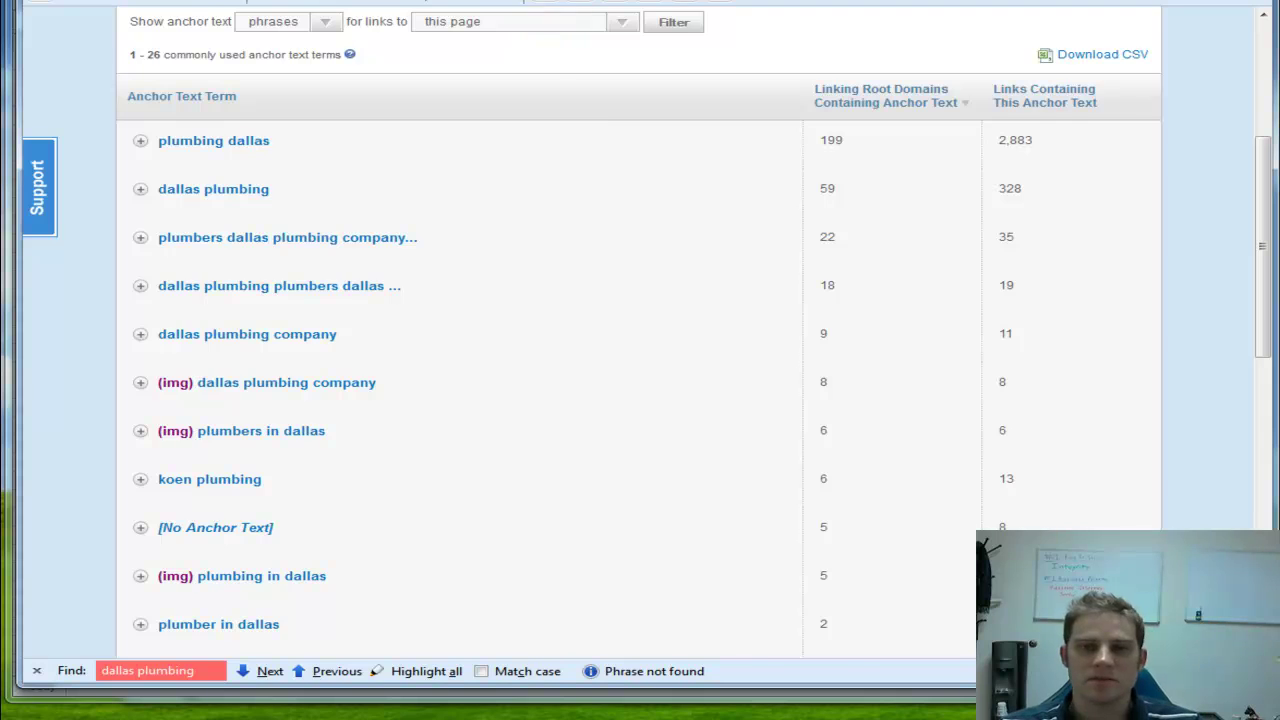
click(543, 6)
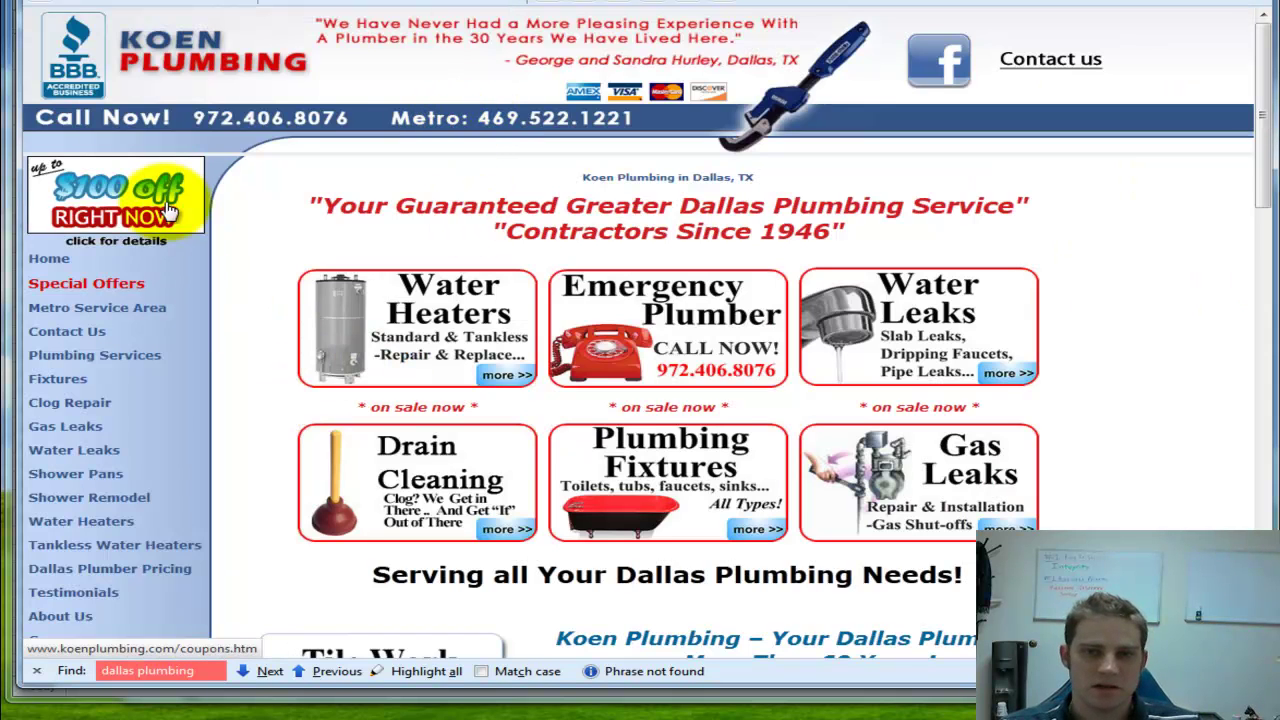